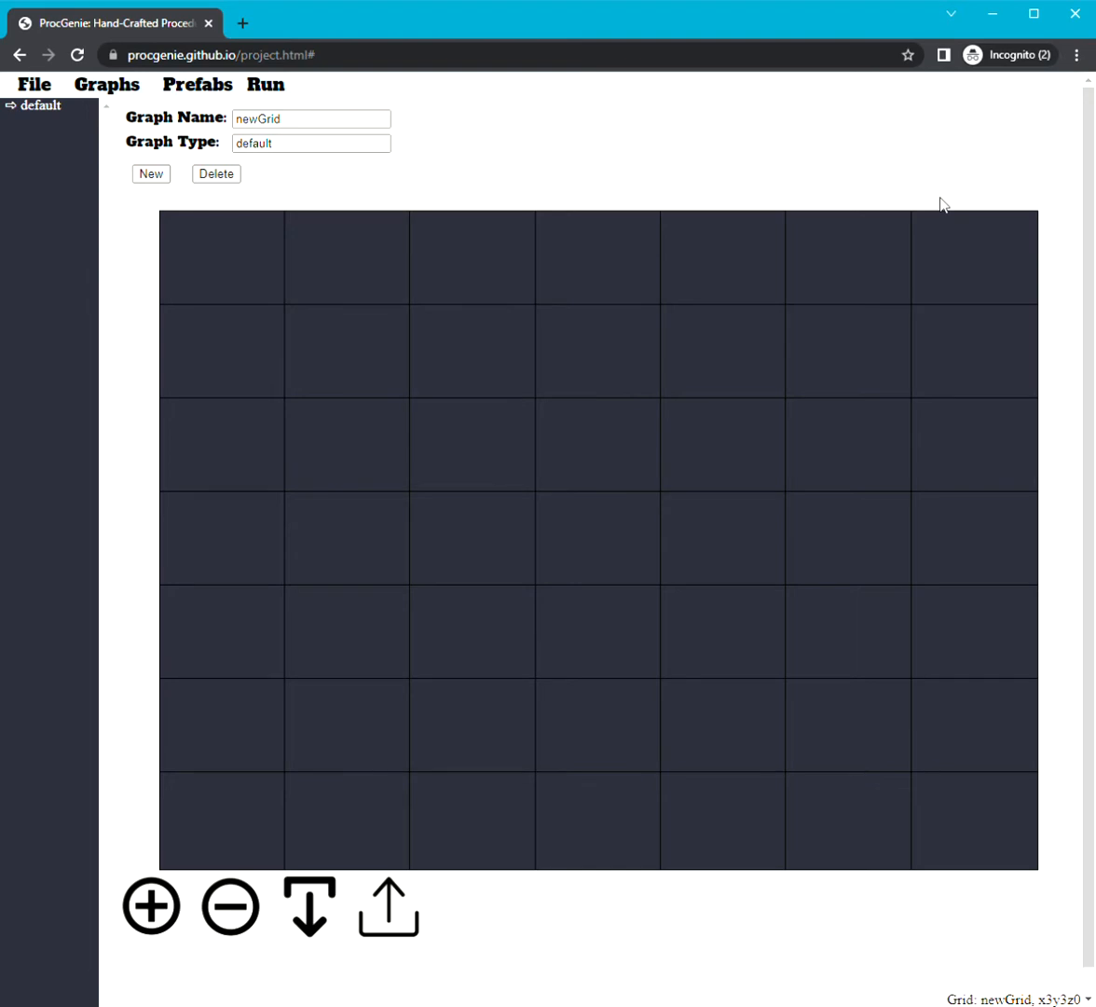
- Enter [START][E] in the centre cell of the empty newGrid graph and continue to the adjoining east cell
click(597, 566)
text([START][E])
key(Tab)
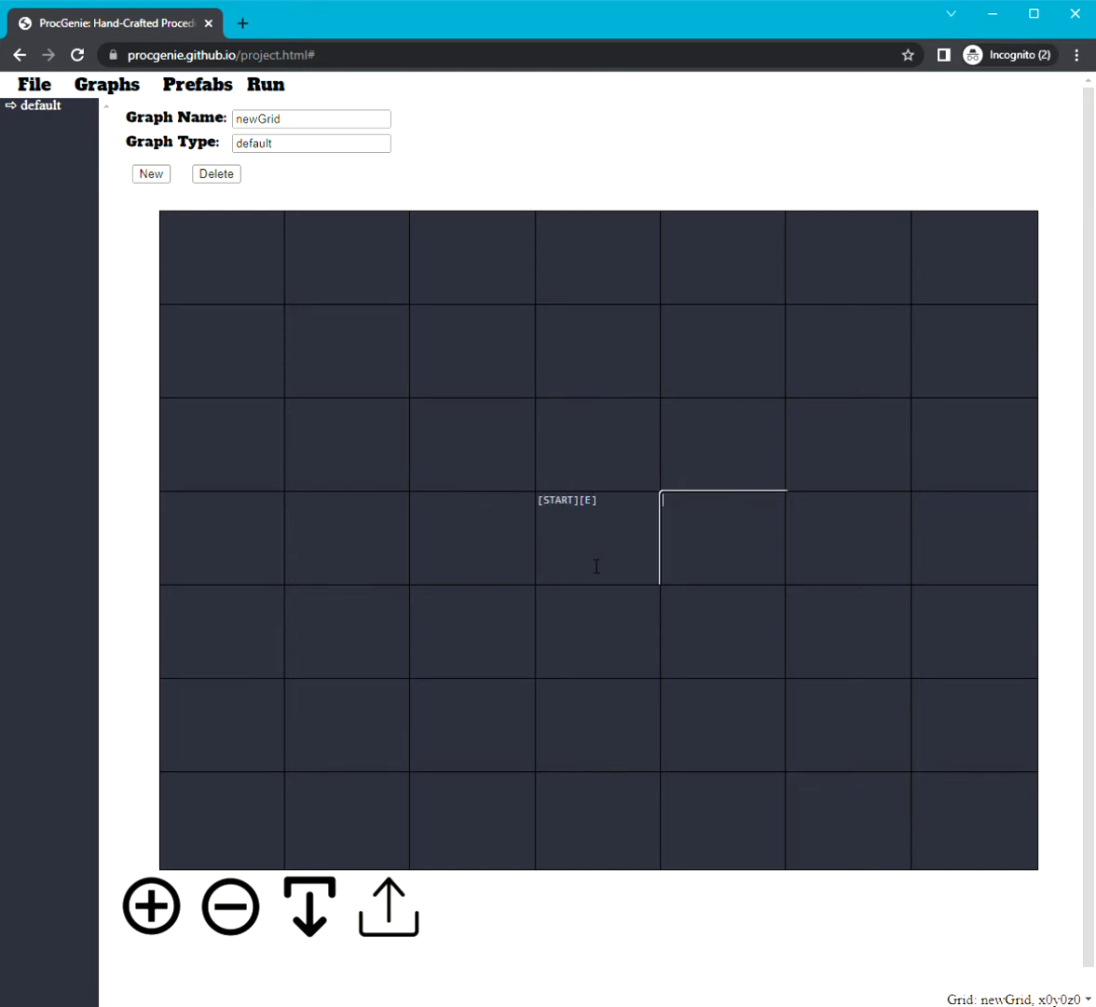
- Write the example tag commands +(happy old) and -(happy) in the cell east of the start cell, clearing each one
text(+(happy old))
drag(680, 505, 697, 509)
click(604, 512)
drag(622, 511, 510, 514)
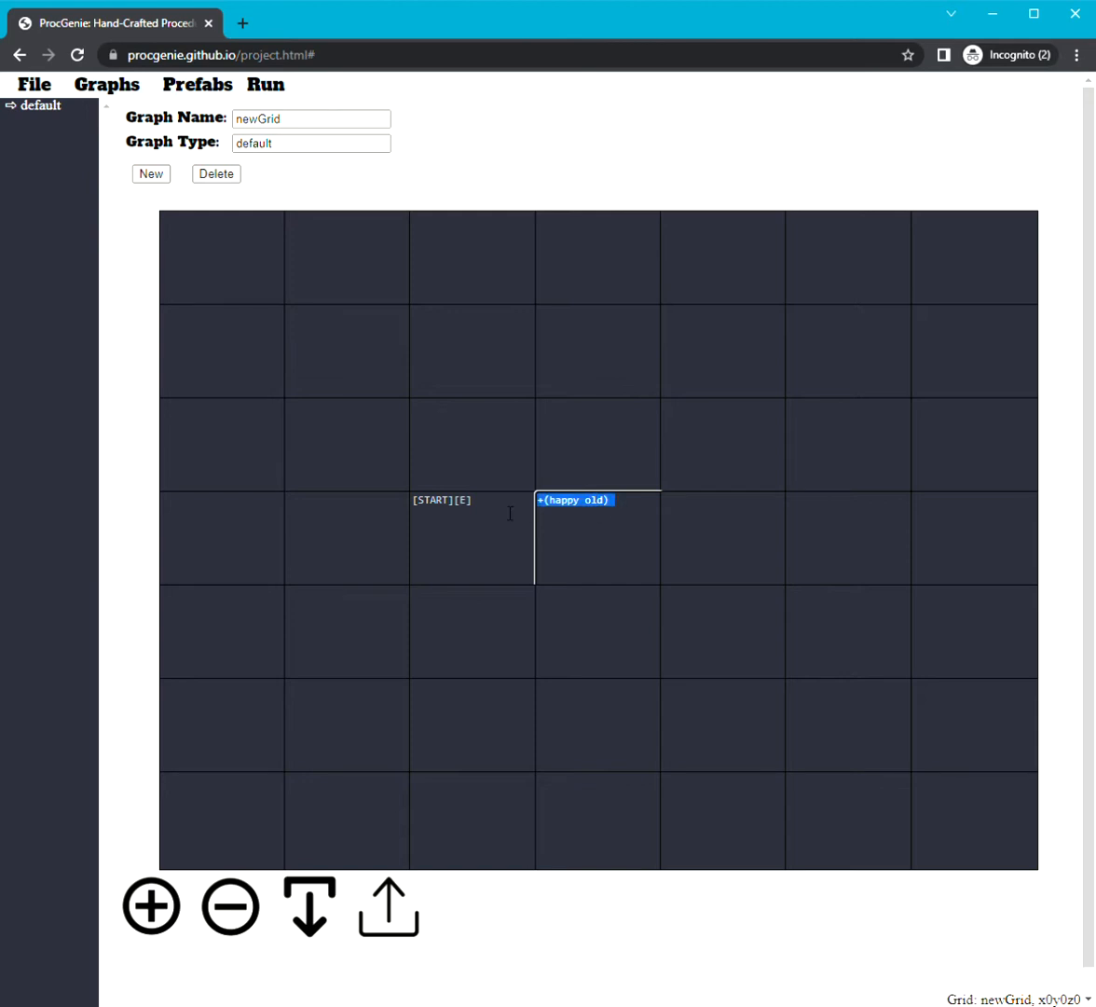
key(BackSpace)
text(-(happy))
drag(602, 506, 502, 500)
key(BackSpace)
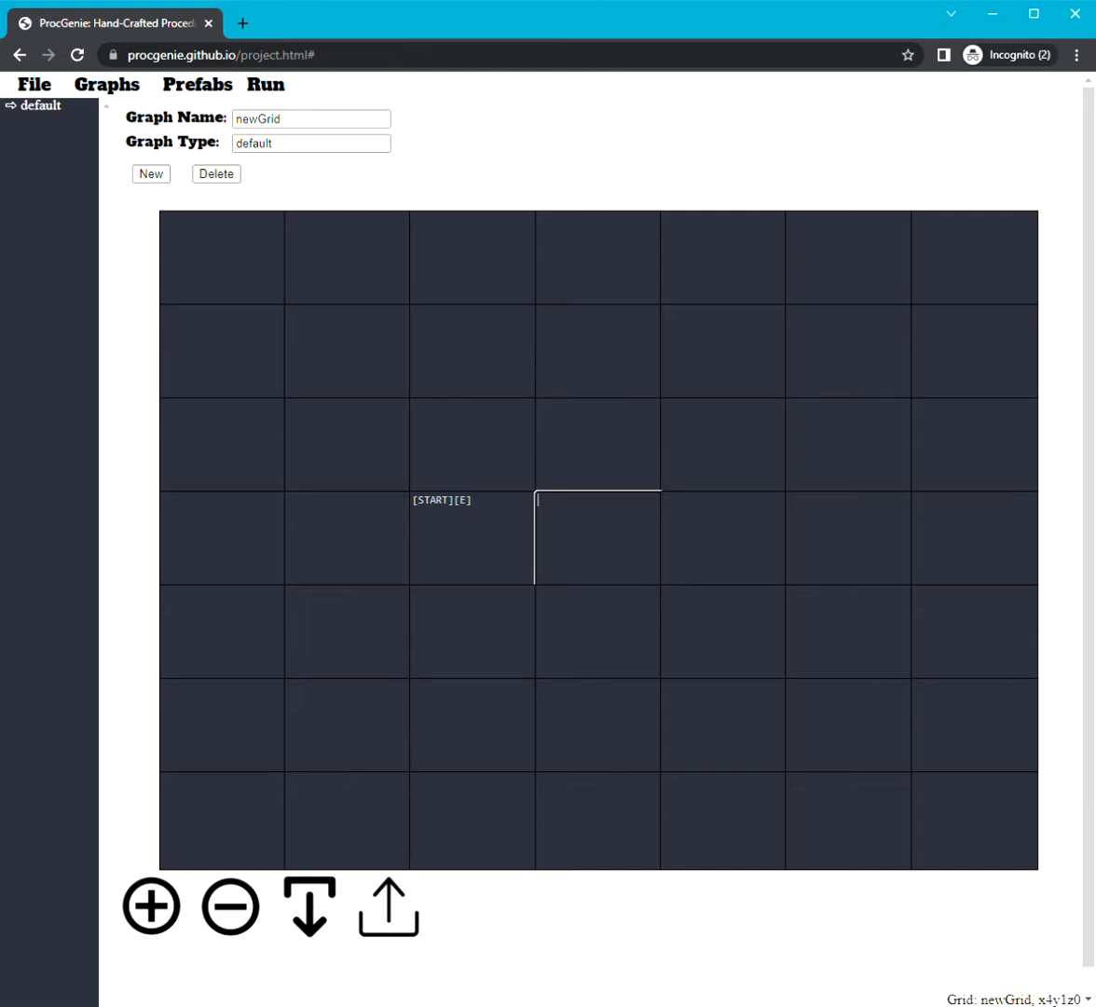
- Write the example tag condition ?(tag_name) in the cell east of the start cell and erase it
text(?(tag_name))
key(BackSpace)
key(BackSpace)
key(BackSpace)
key(BackSpace)
key(BackSpace)
key(BackSpace)
key(BackSpace)
key(BackSpace)
key(BackSpace)
key(BackSpace)
- Enter a refs() command holding the character's first name plus [E] after the start cell, and +(old) [E] in the following cell
text(refs(John)[E])
key(Tab)
text(+()
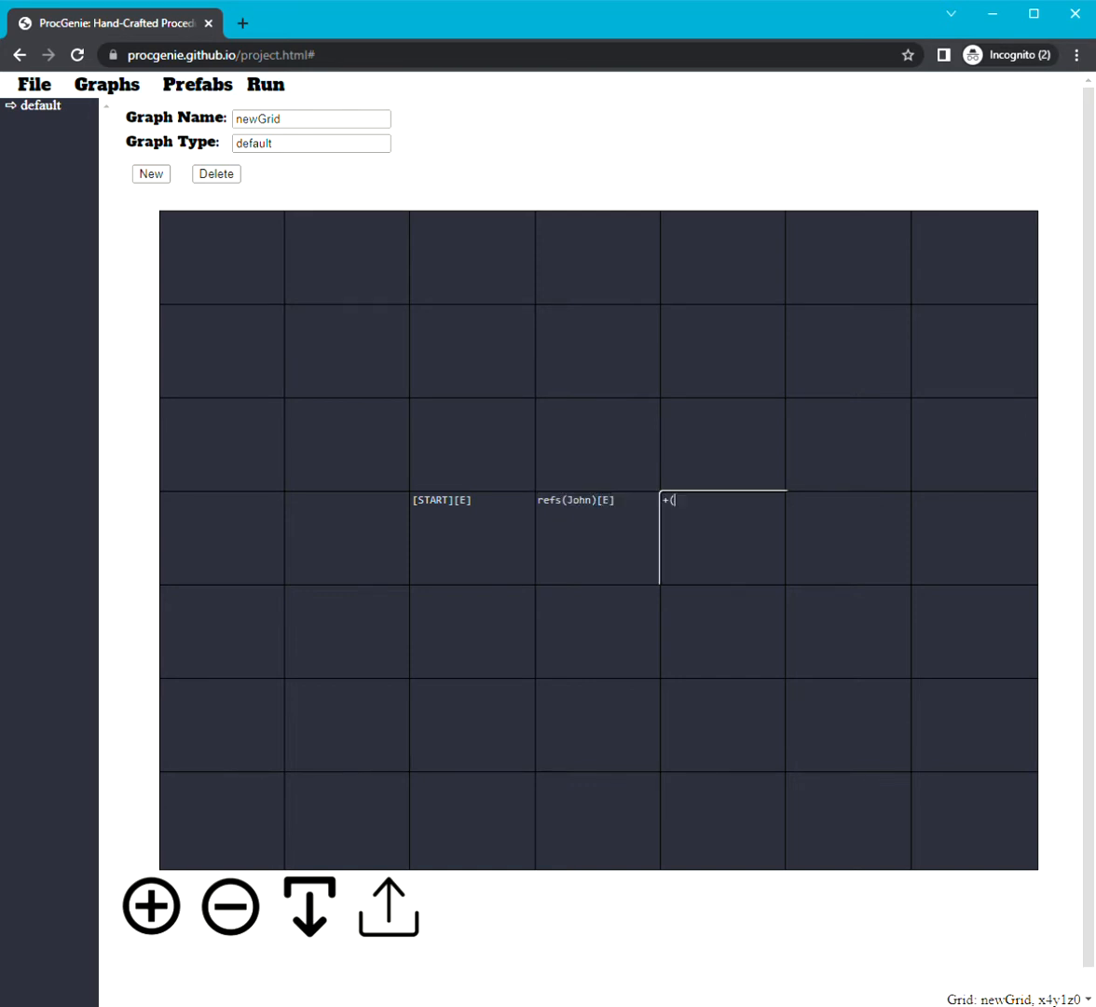
text(old) [E])
key(Tab)
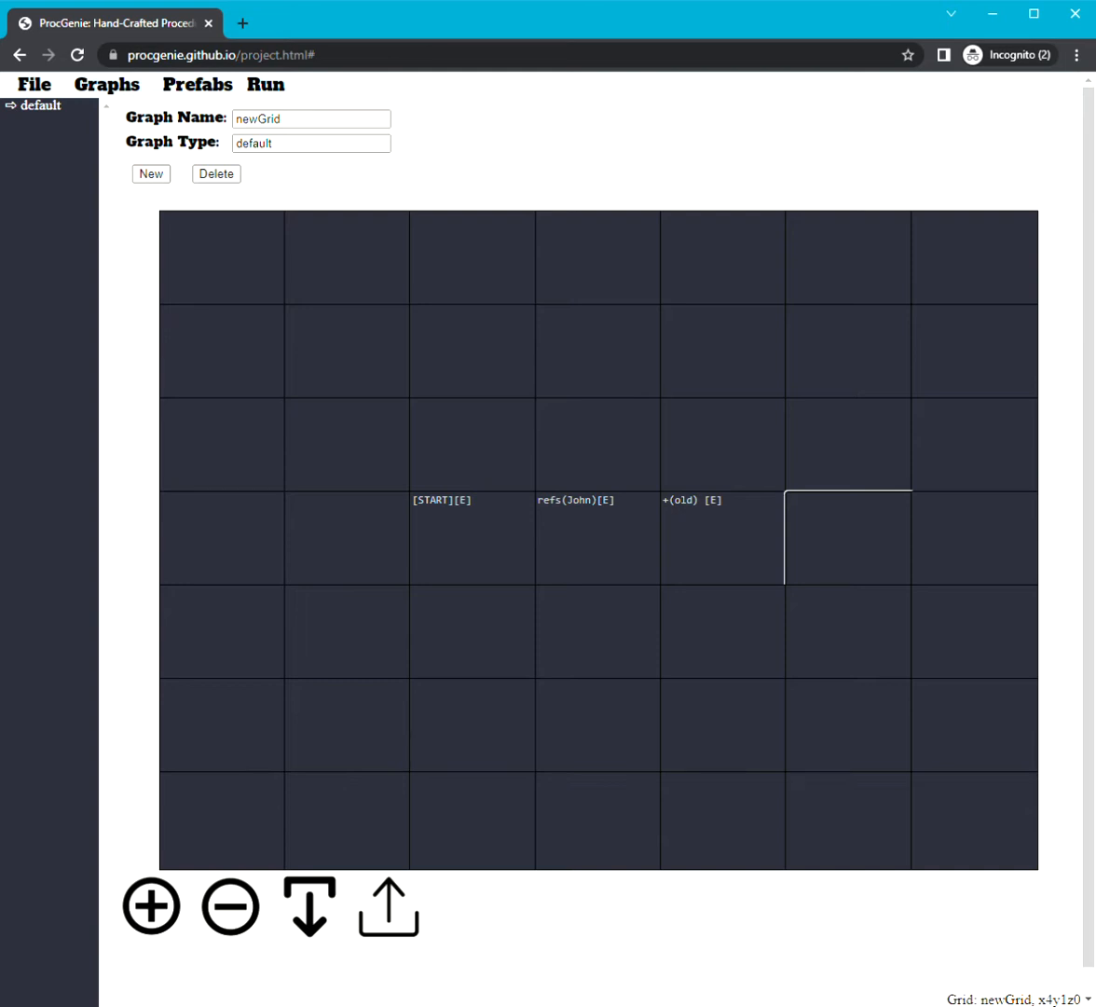
- In the cell after the tag command, write a sentence stating the character is young, followed by the condition ?(young)
text(John is young)
text(. J)
text(()
text(young))
- Add a second alternative after a | separator, stating the character is old, with the condition ?(old)
click(151, 903)
click(888, 577)
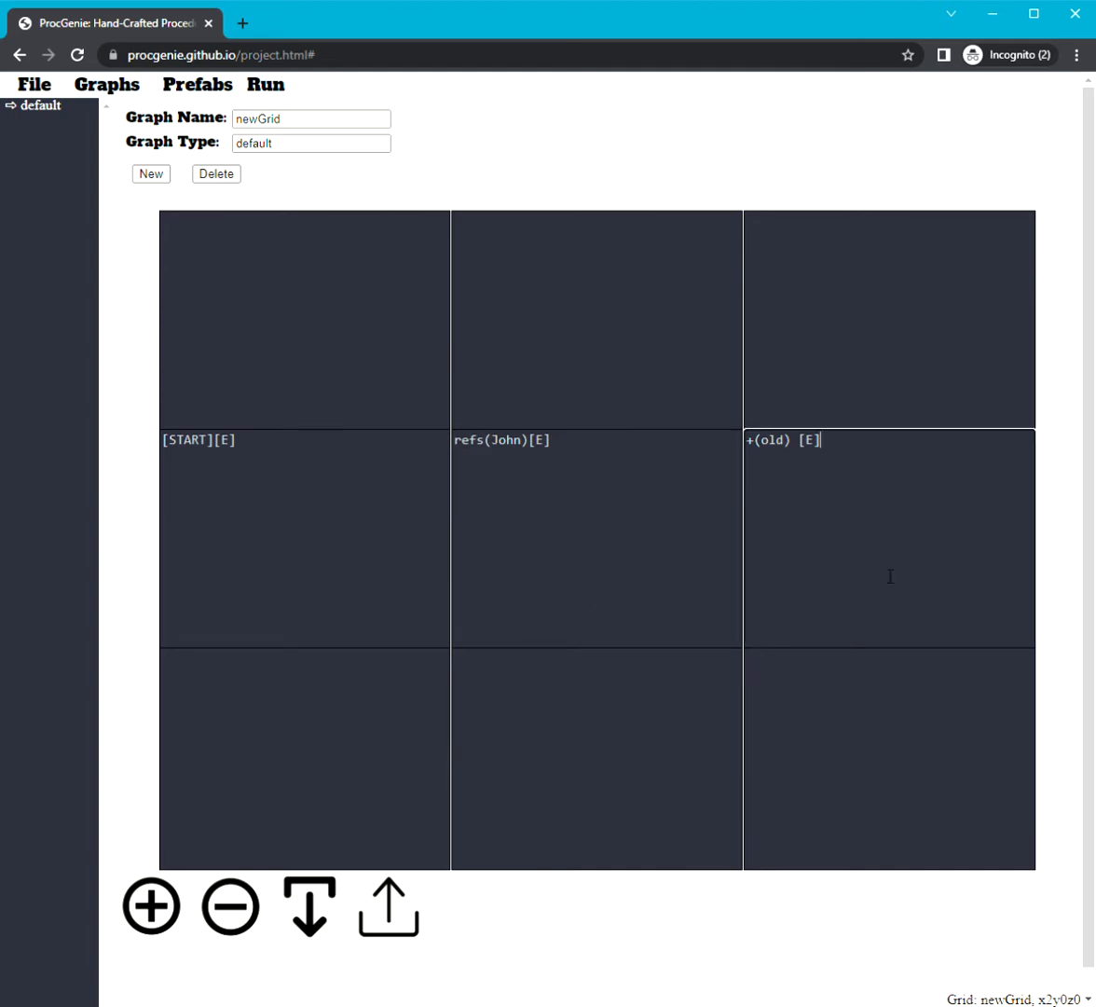
click(867, 457)
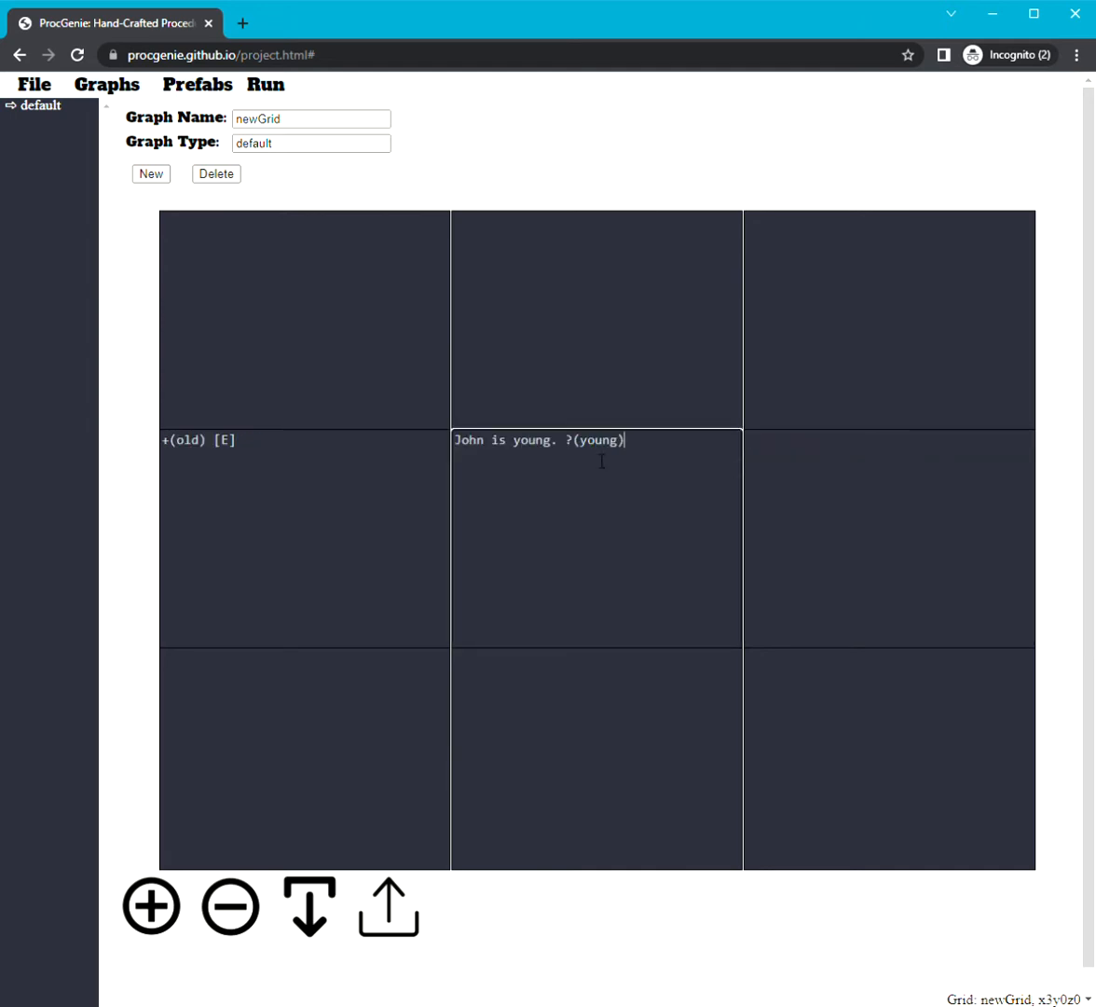
drag(638, 454, 577, 459)
click(655, 453)
text(| John is old. ?(old))
- Run the graph to view its generated sentence, and return to the full seven-by-seven grid
click(255, 89)
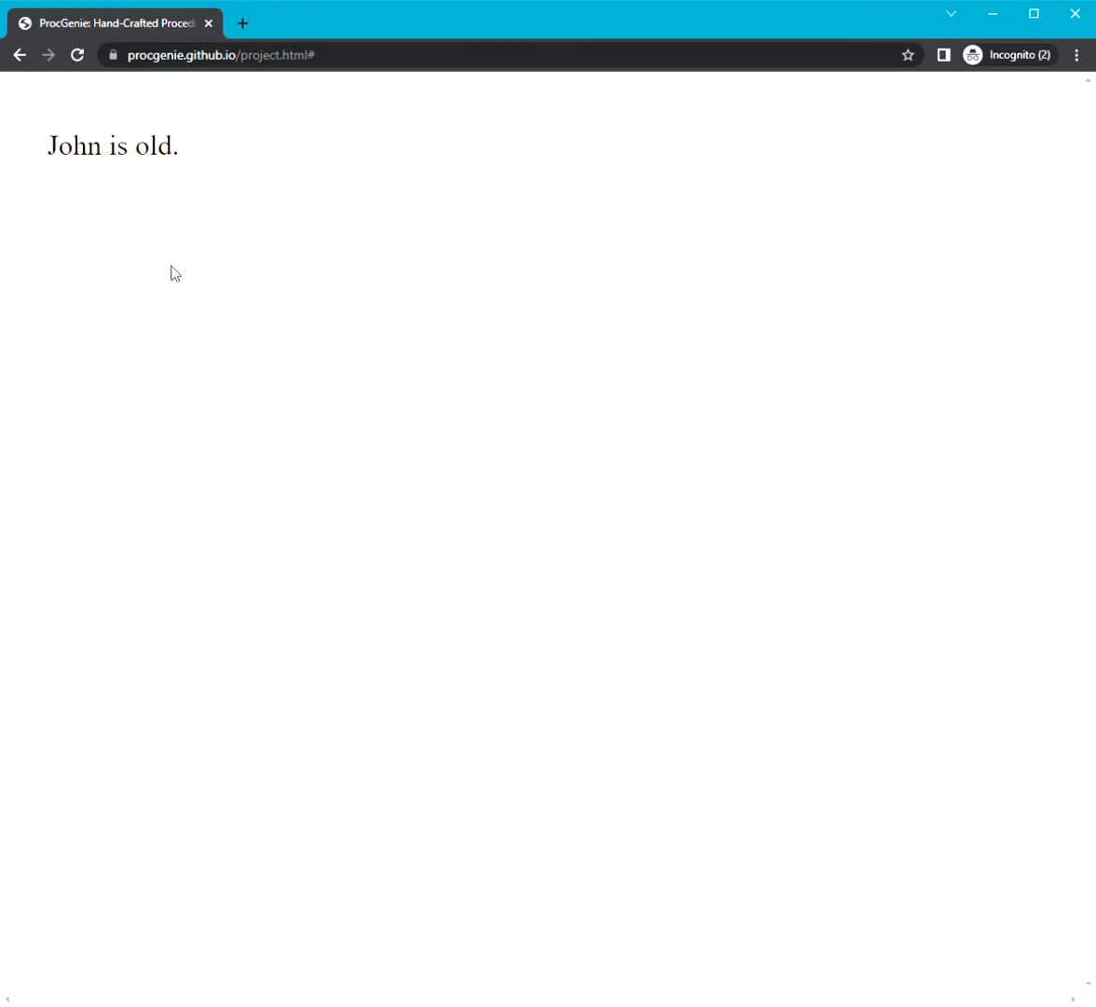
click(338, 522)
click(230, 906)
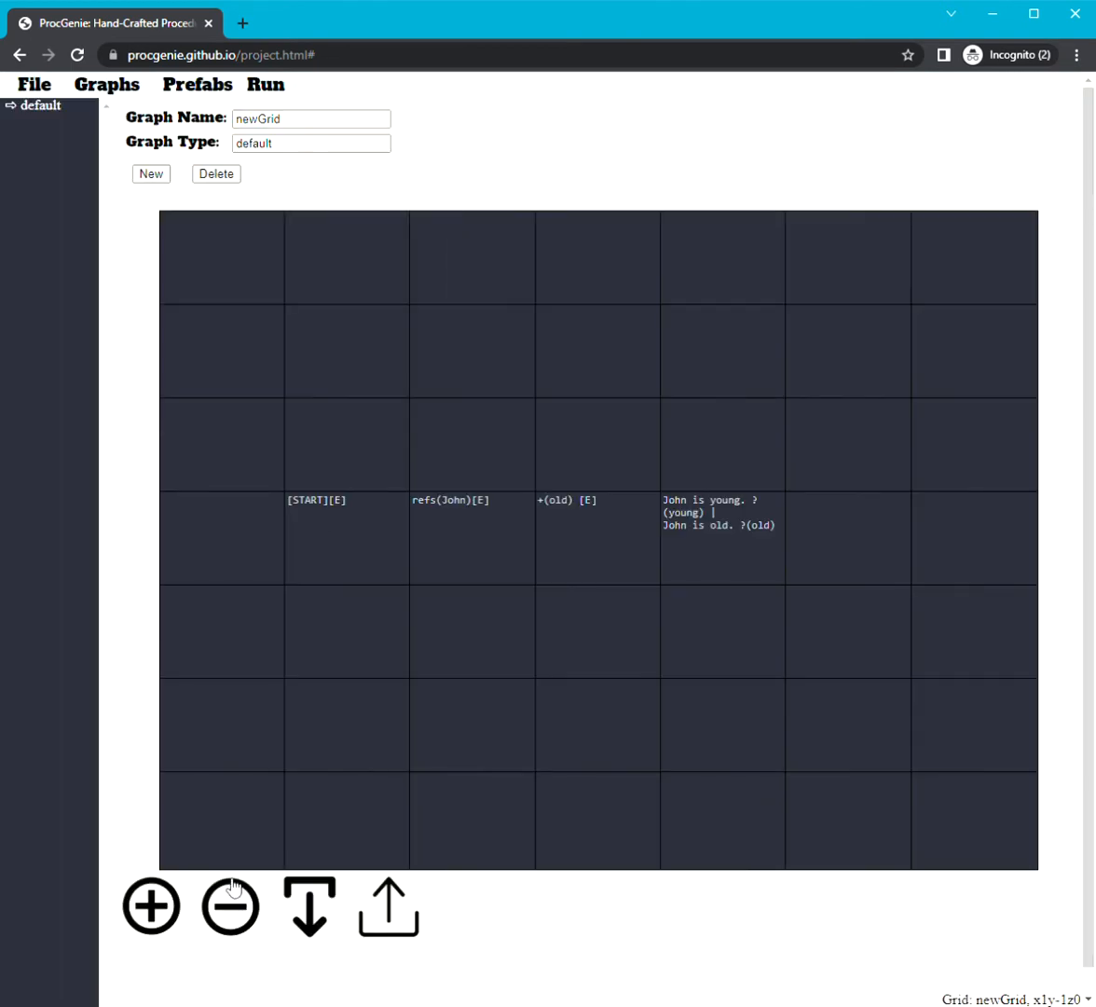
- Examine the start, refs and +(old) cells, including the [E] direction at the end of each
drag(330, 512, 284, 511)
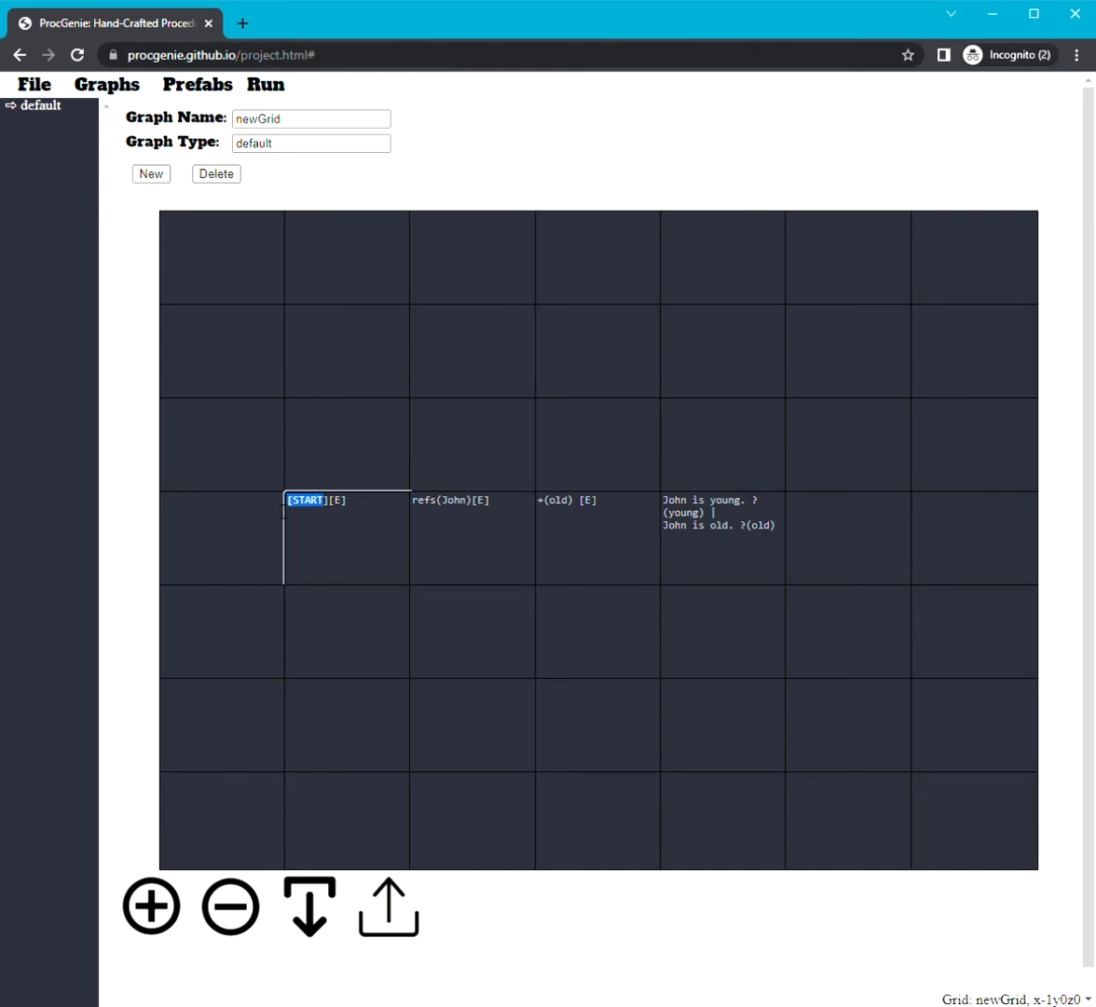
click(336, 508)
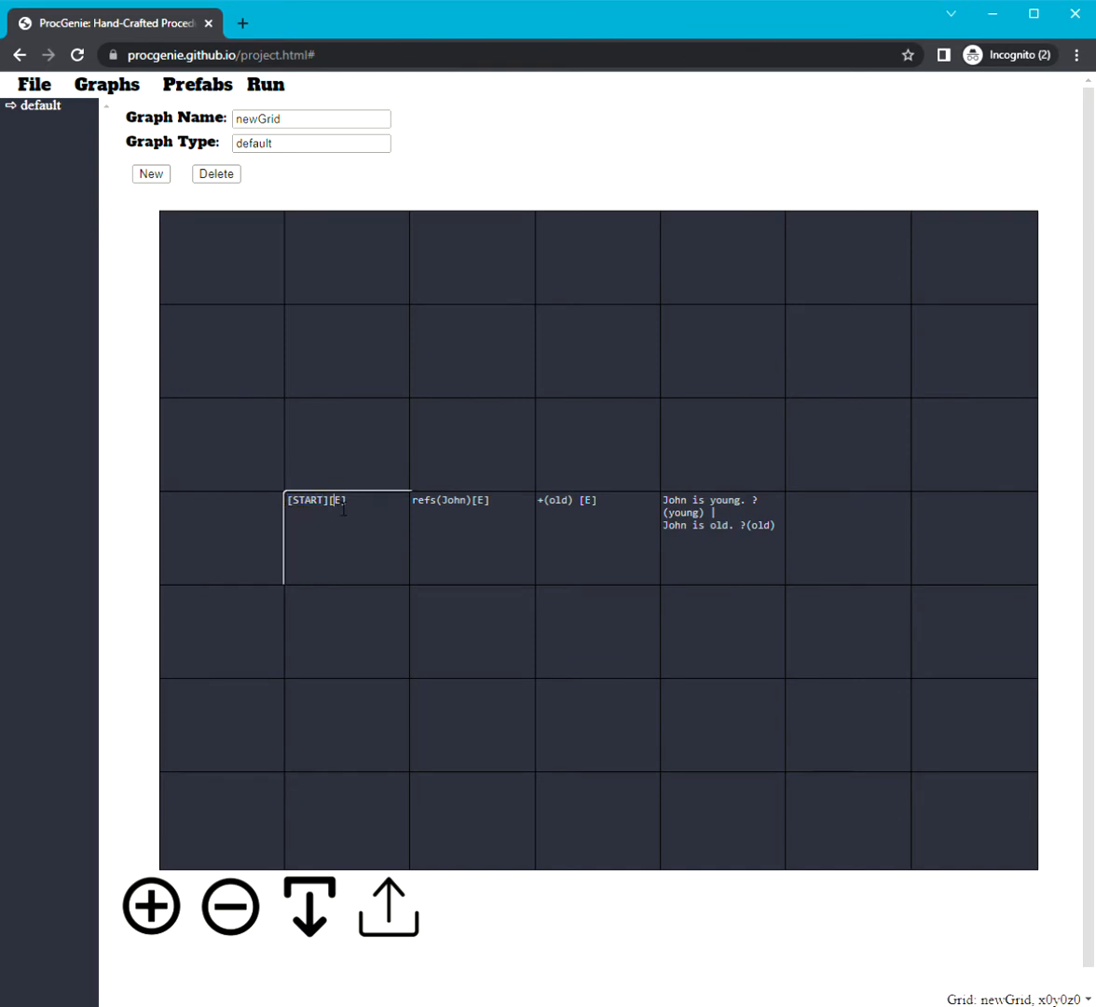
double_click(345, 510)
click(349, 510)
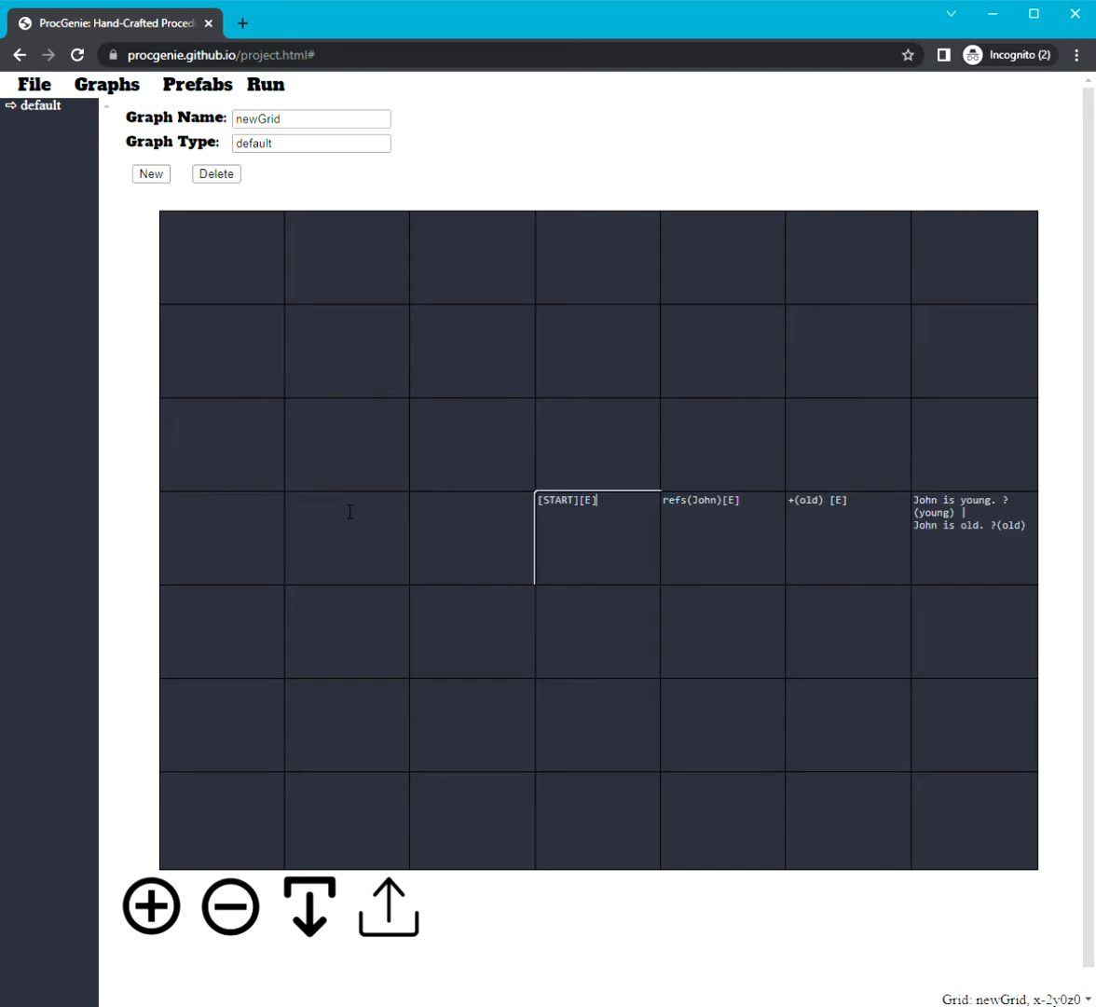
click(772, 517)
drag(537, 504, 603, 509)
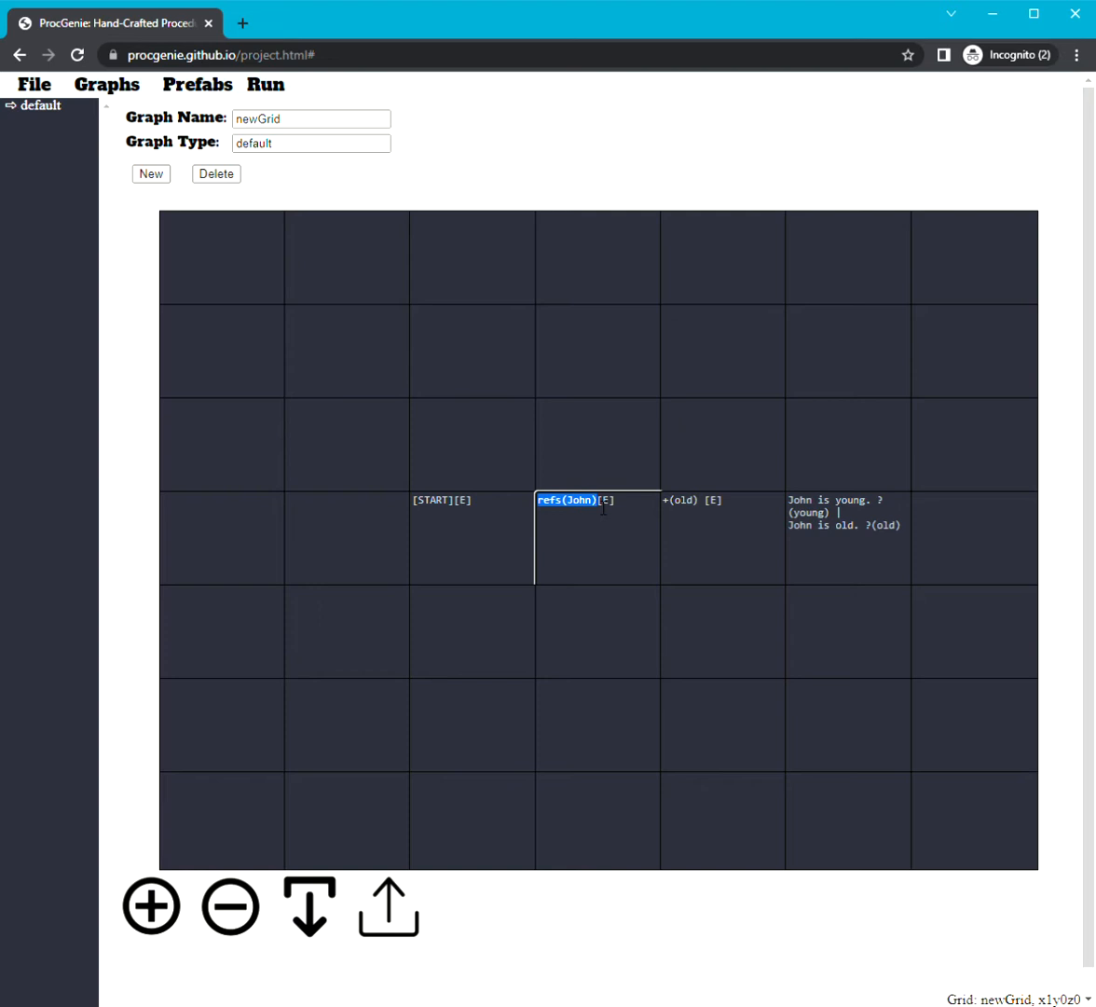
click(604, 509)
drag(604, 509, 611, 509)
drag(701, 504, 653, 511)
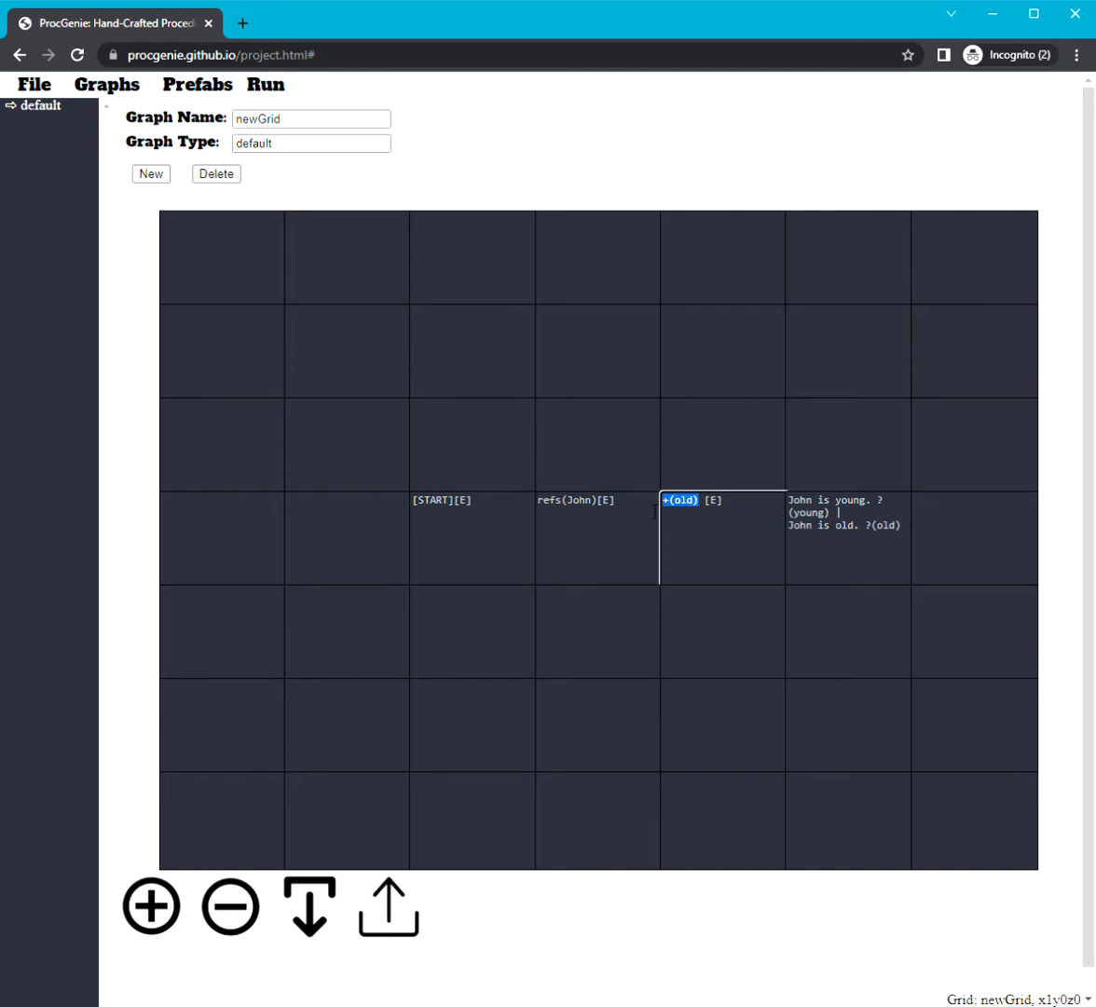
click(710, 509)
drag(711, 509, 717, 511)
click(718, 511)
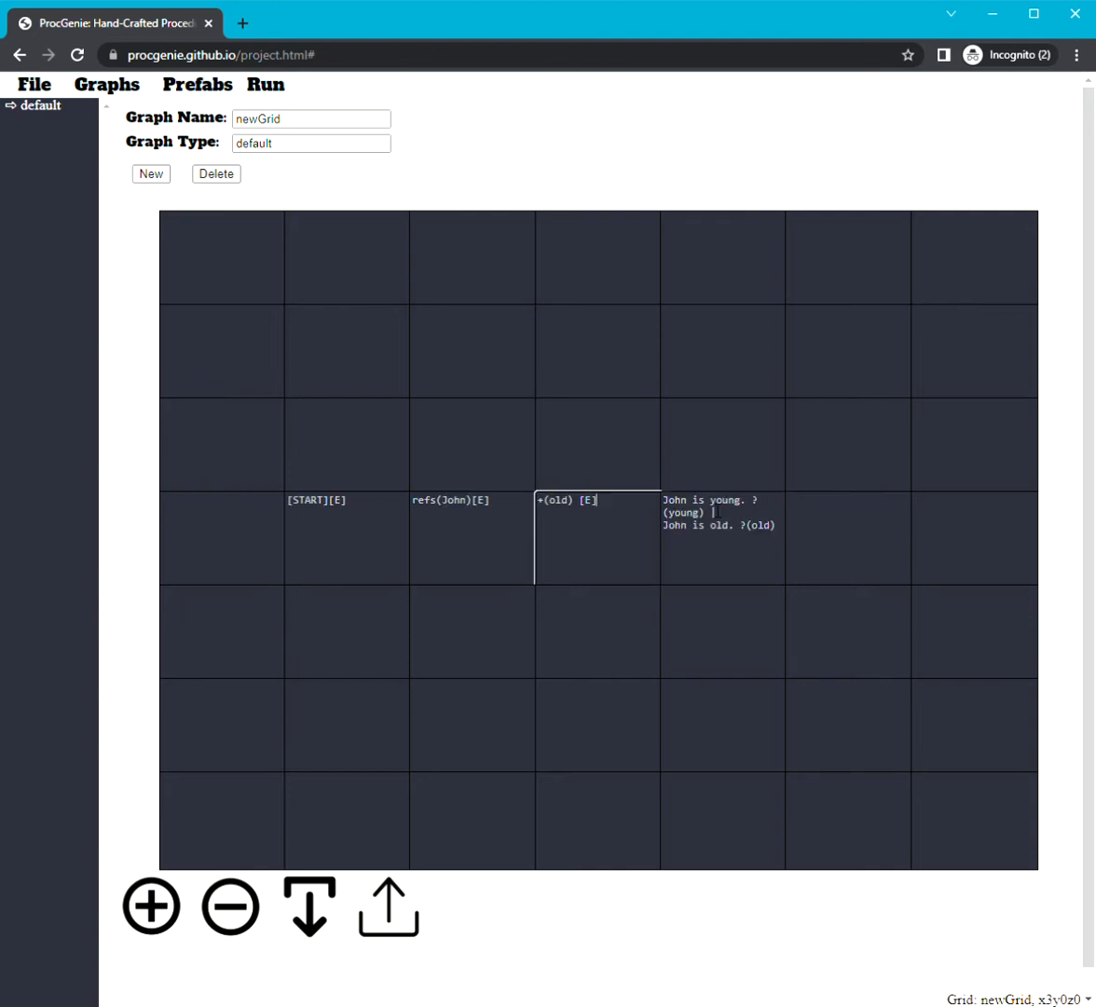
- Examine the enlarged cell with the two alternatives, checking each sentence against its ?(young) or ?(old) condition
click(151, 904)
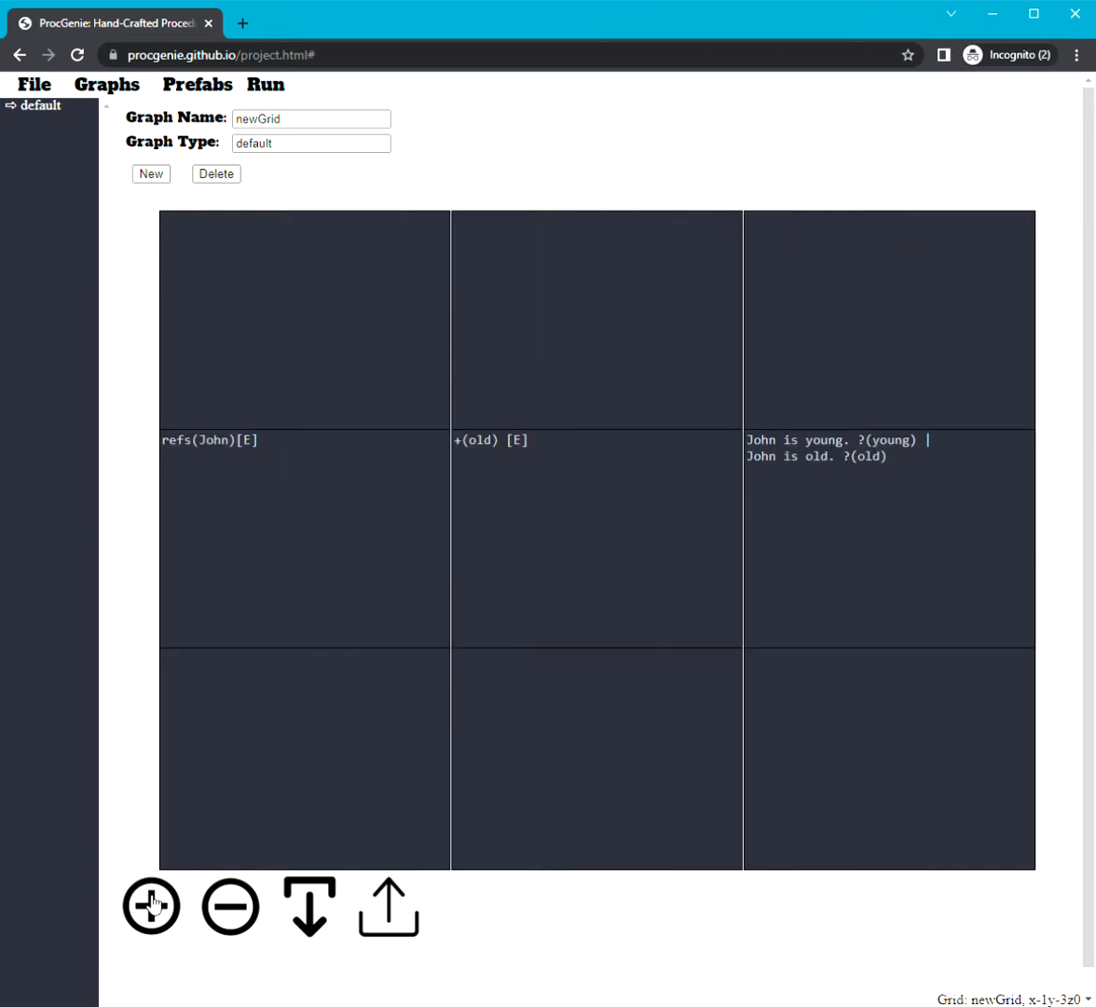
click(939, 568)
click(158, 945)
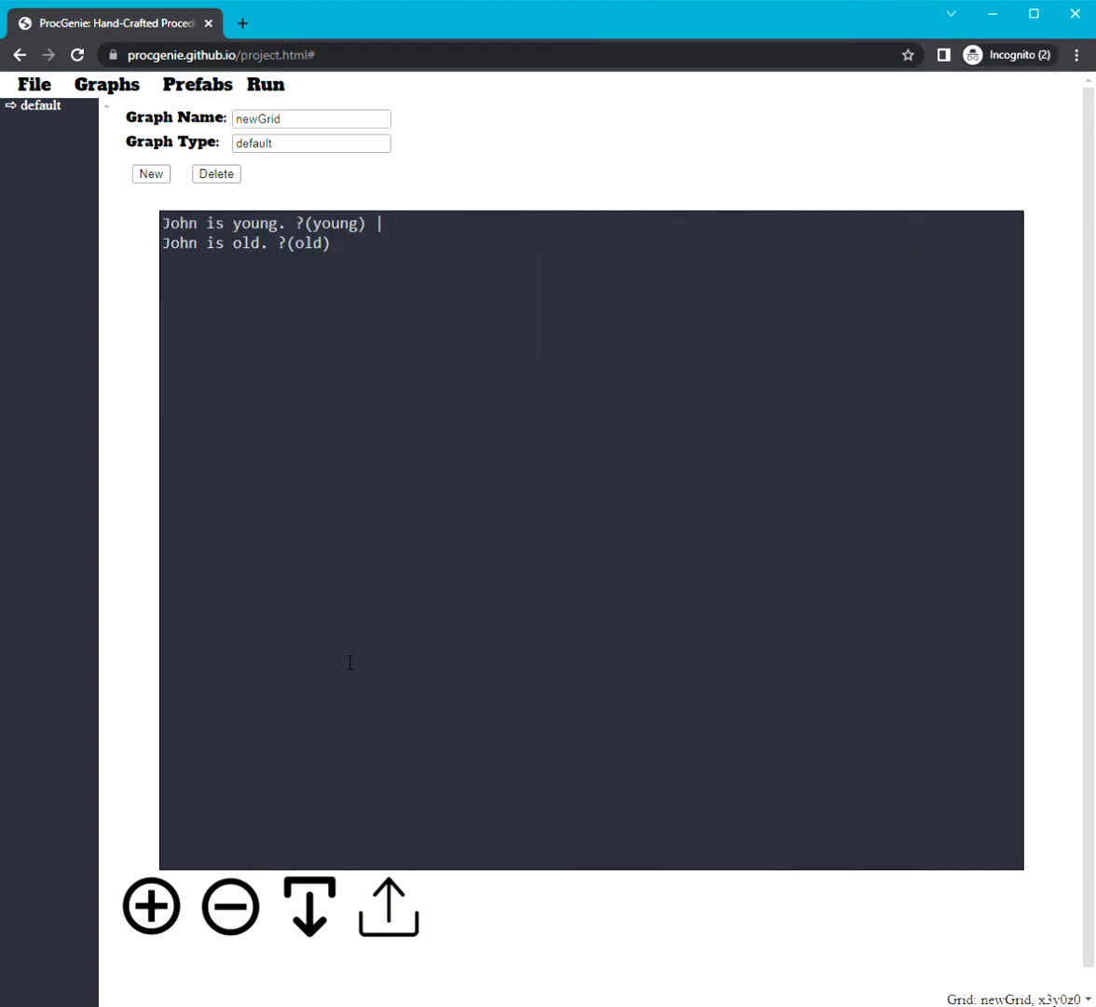
drag(406, 228, 131, 231)
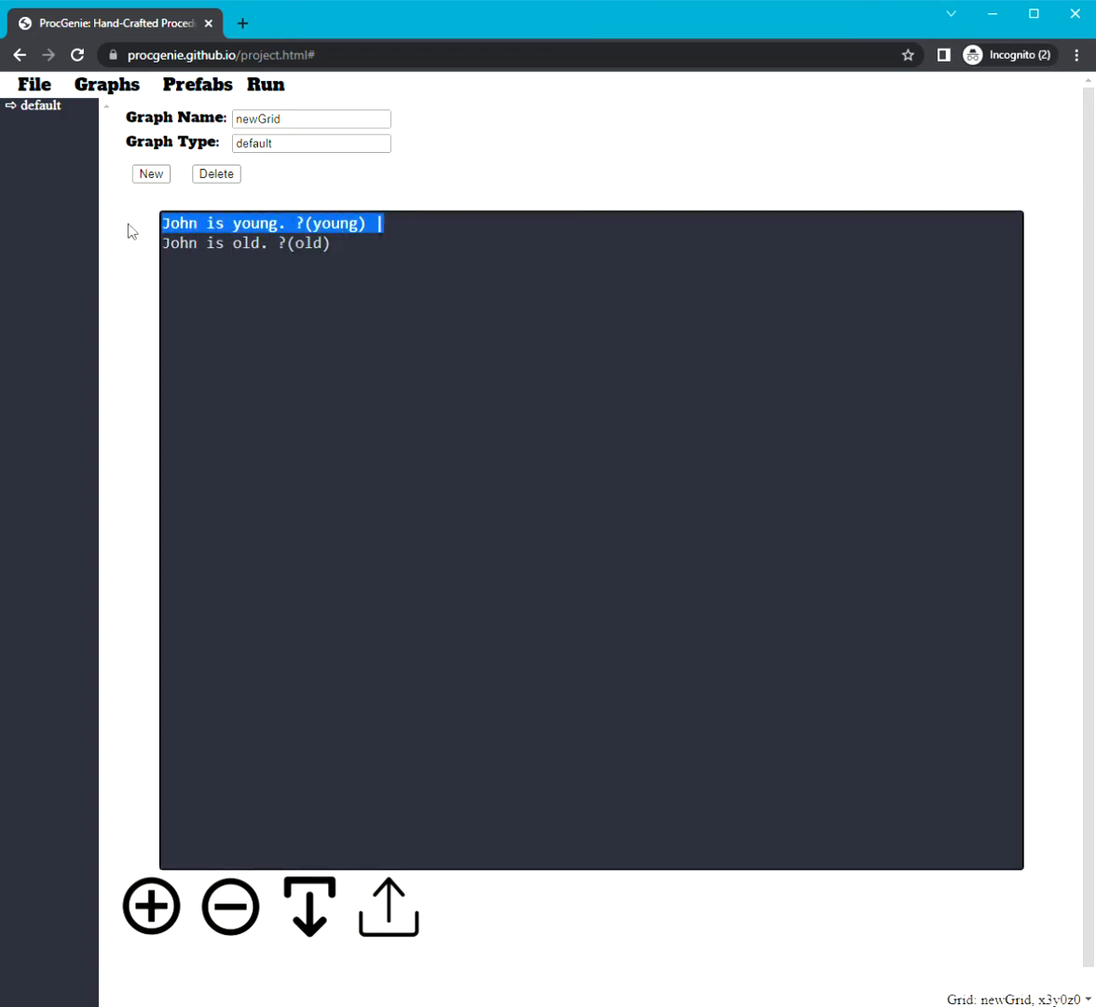
click(296, 223)
drag(296, 223, 371, 229)
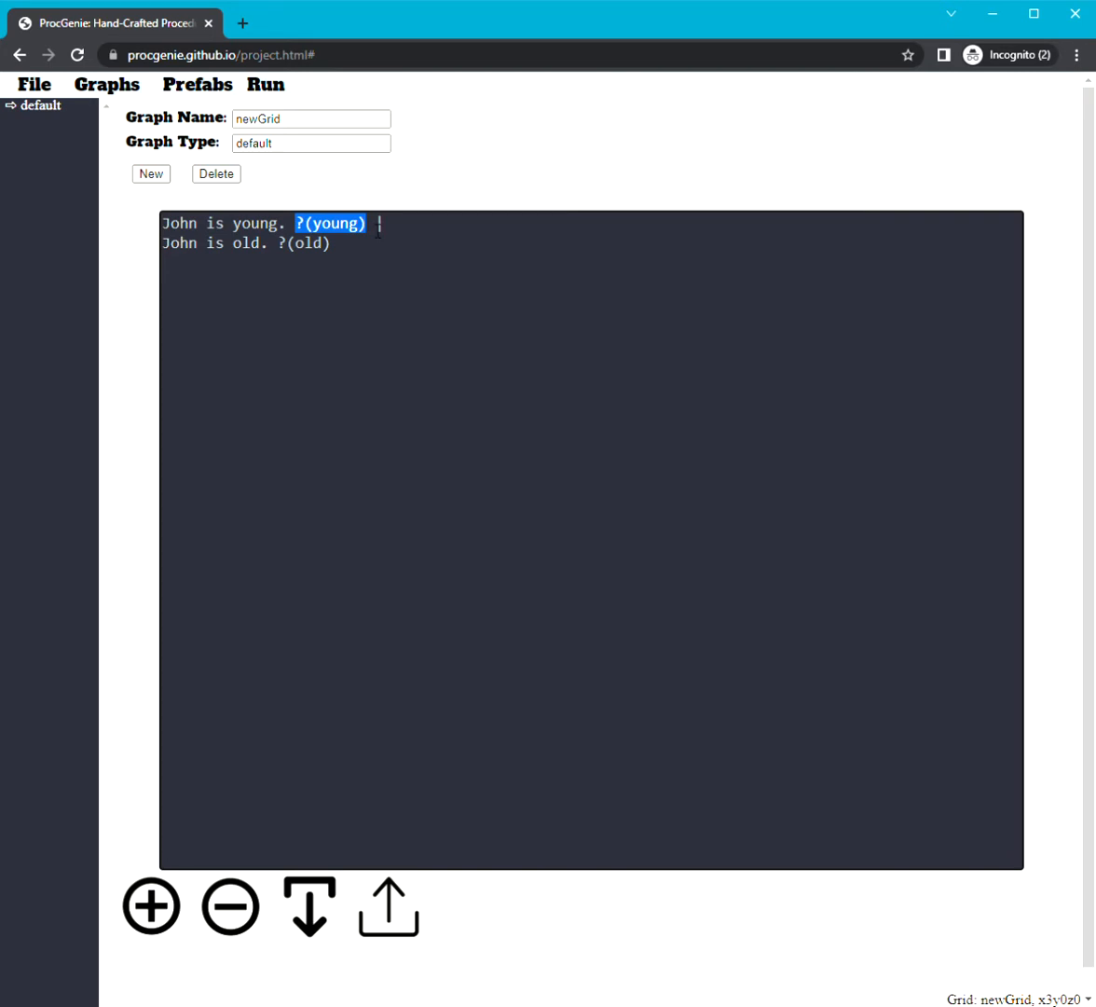
click(330, 243)
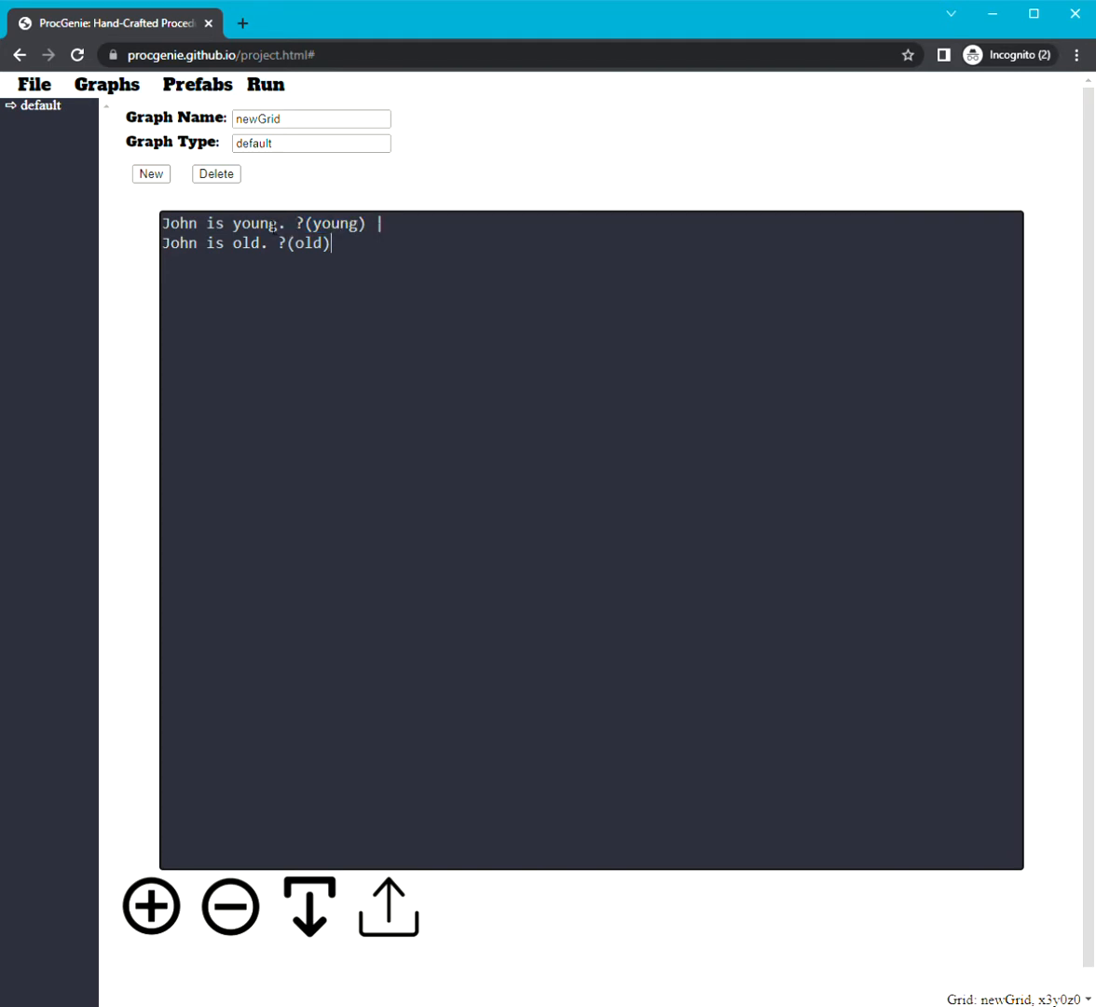
drag(285, 224, 140, 231)
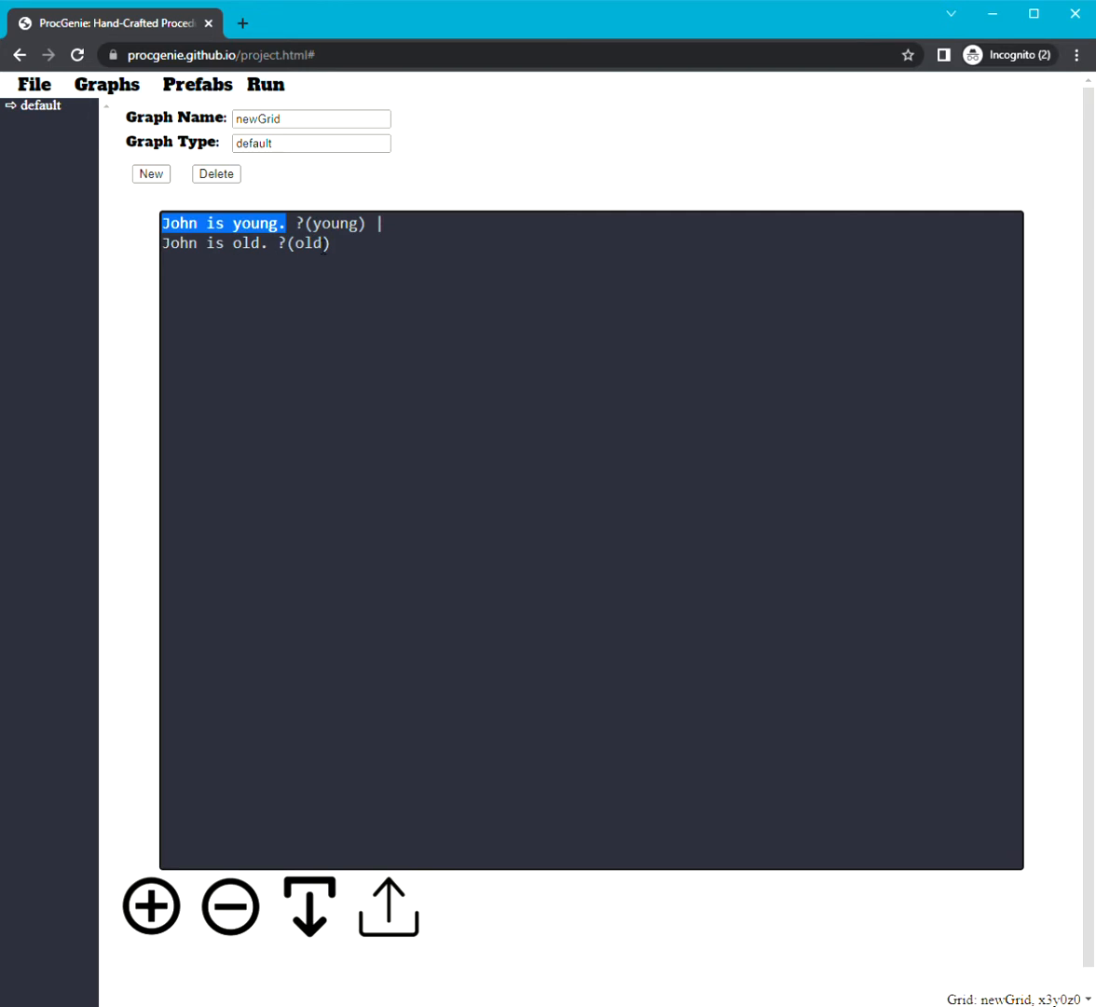
click(351, 250)
drag(351, 250, 288, 258)
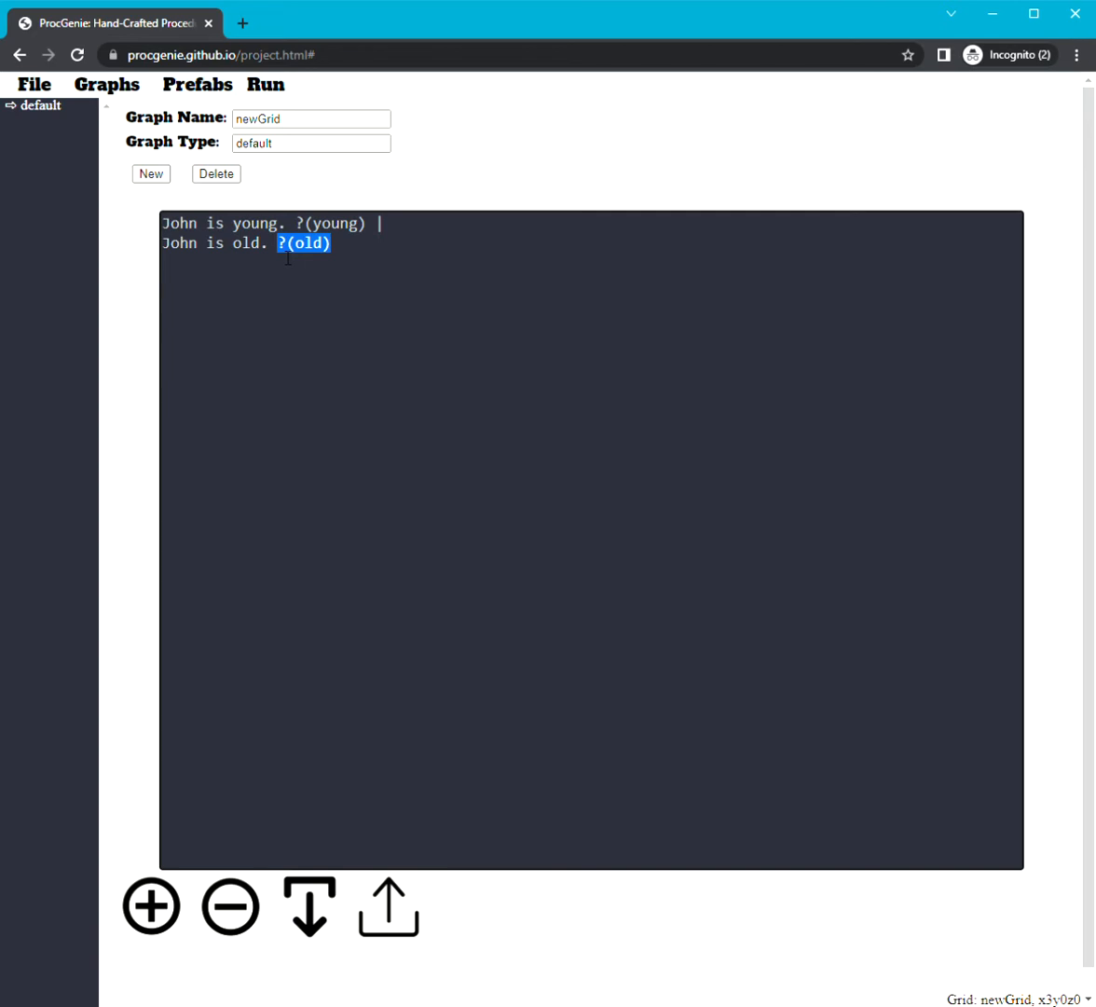
click(288, 258)
drag(280, 250, 110, 248)
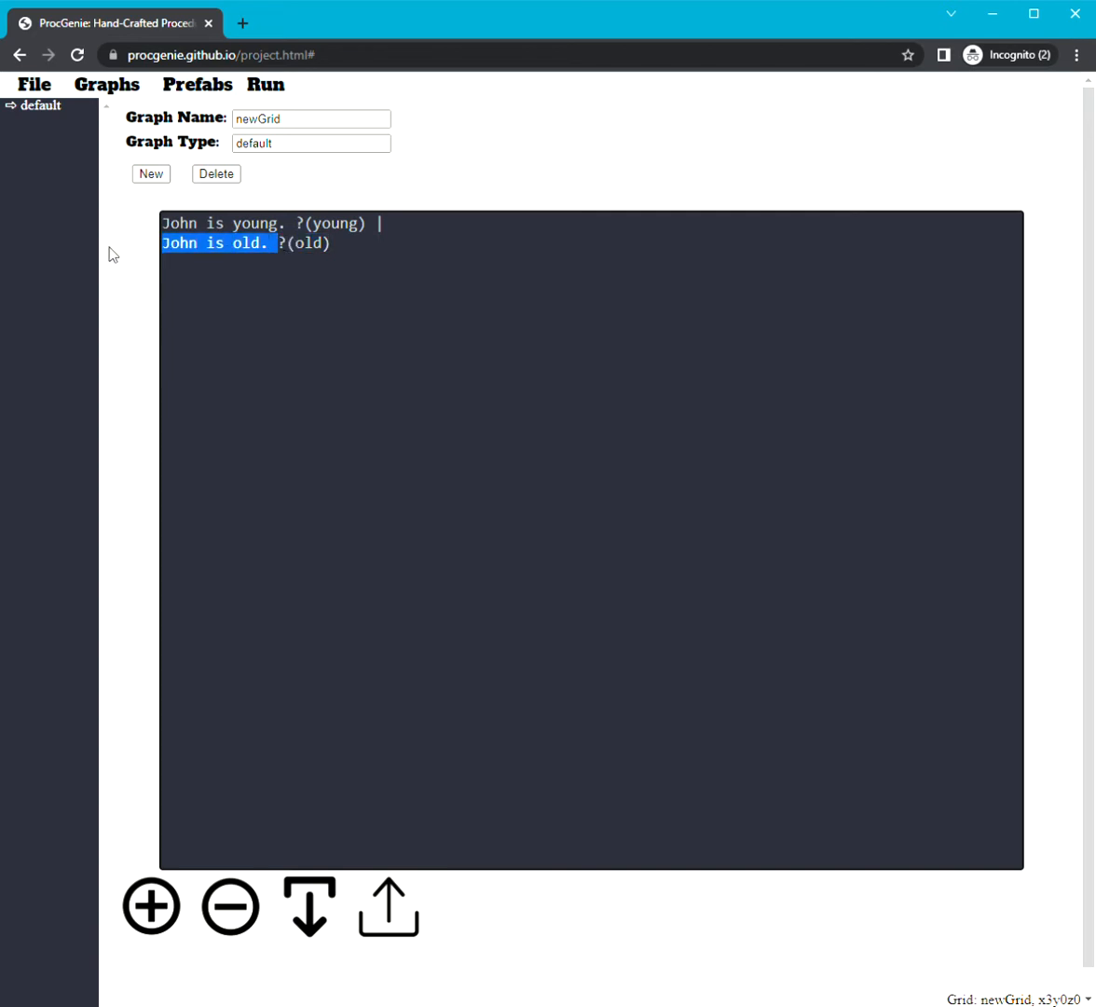
- Compare the +(old) command with the old alternative, and run the graph again to check the output
click(216, 918)
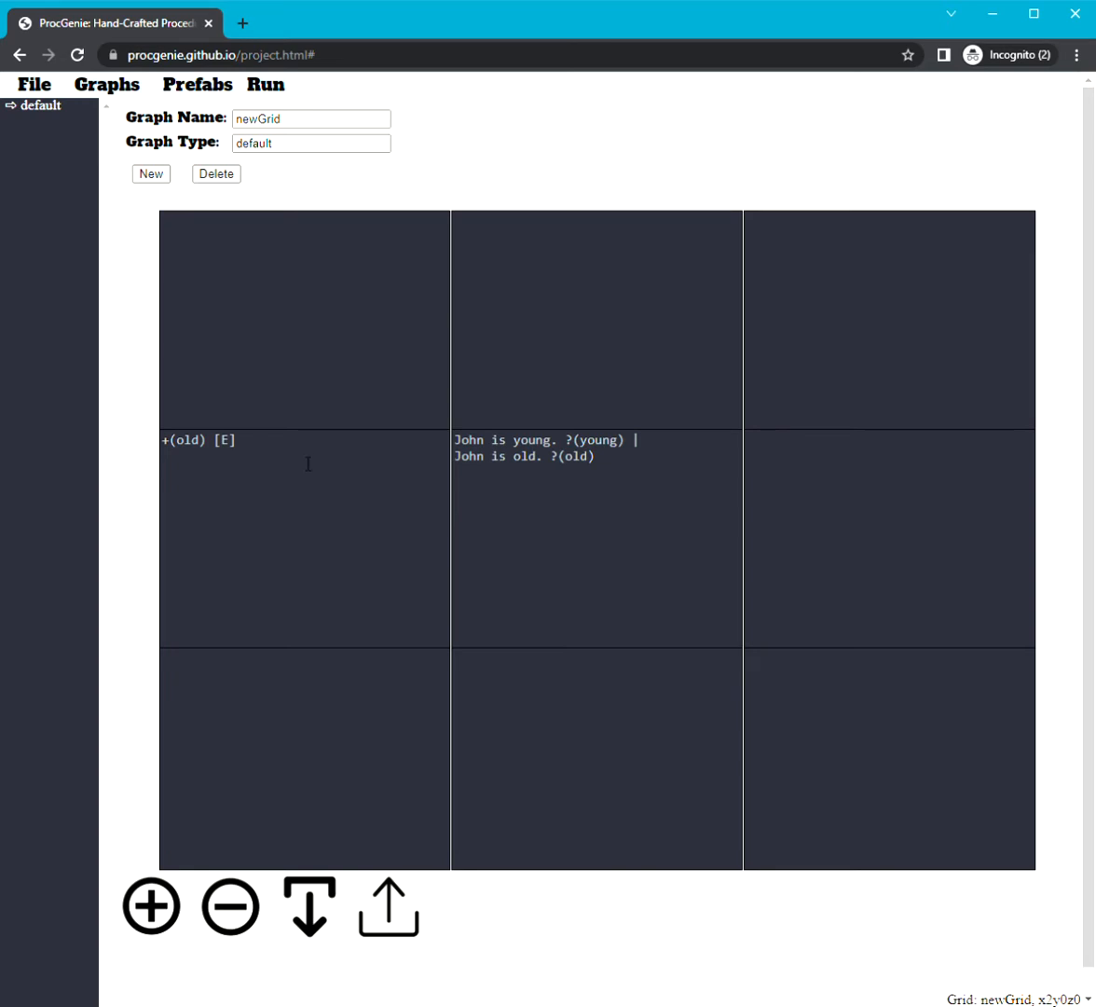
drag(214, 440, 112, 453)
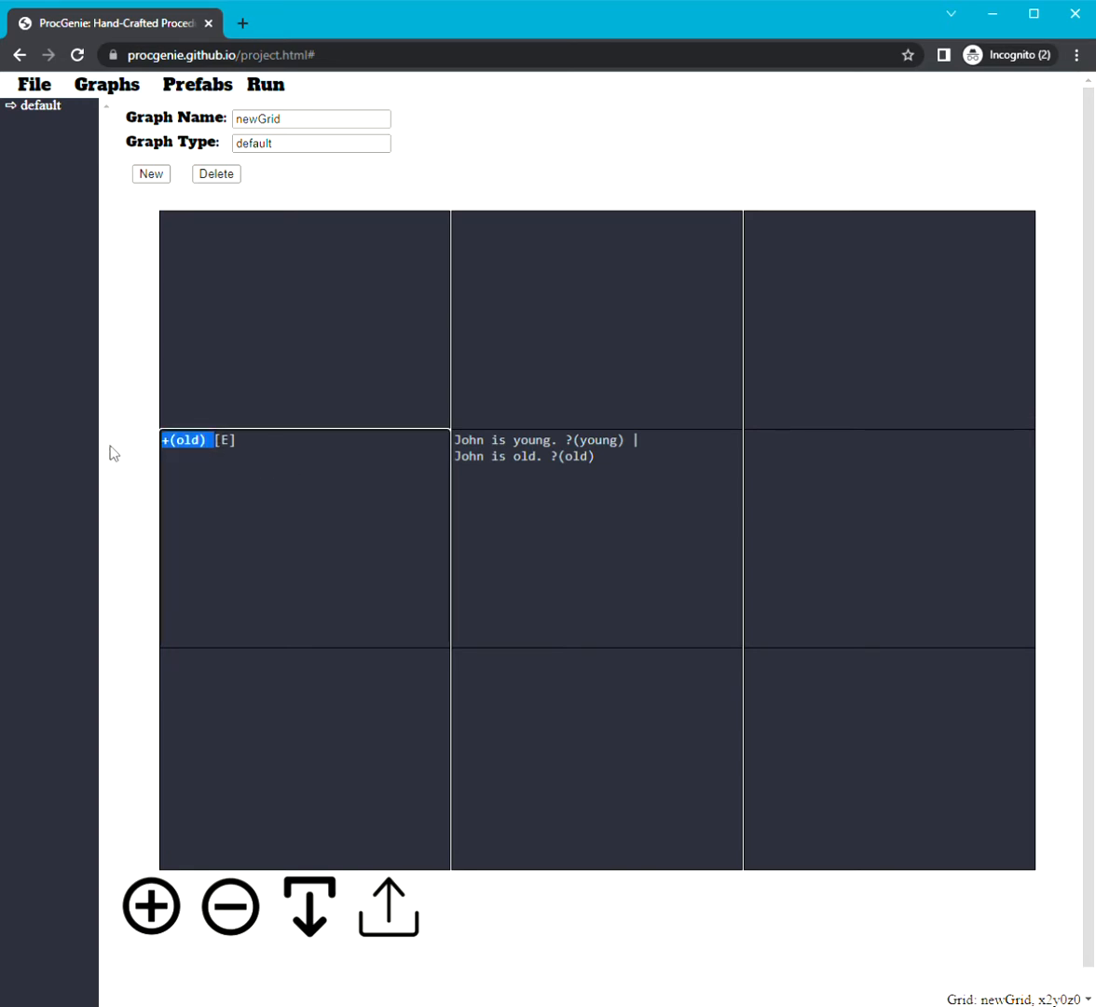
drag(596, 456, 420, 455)
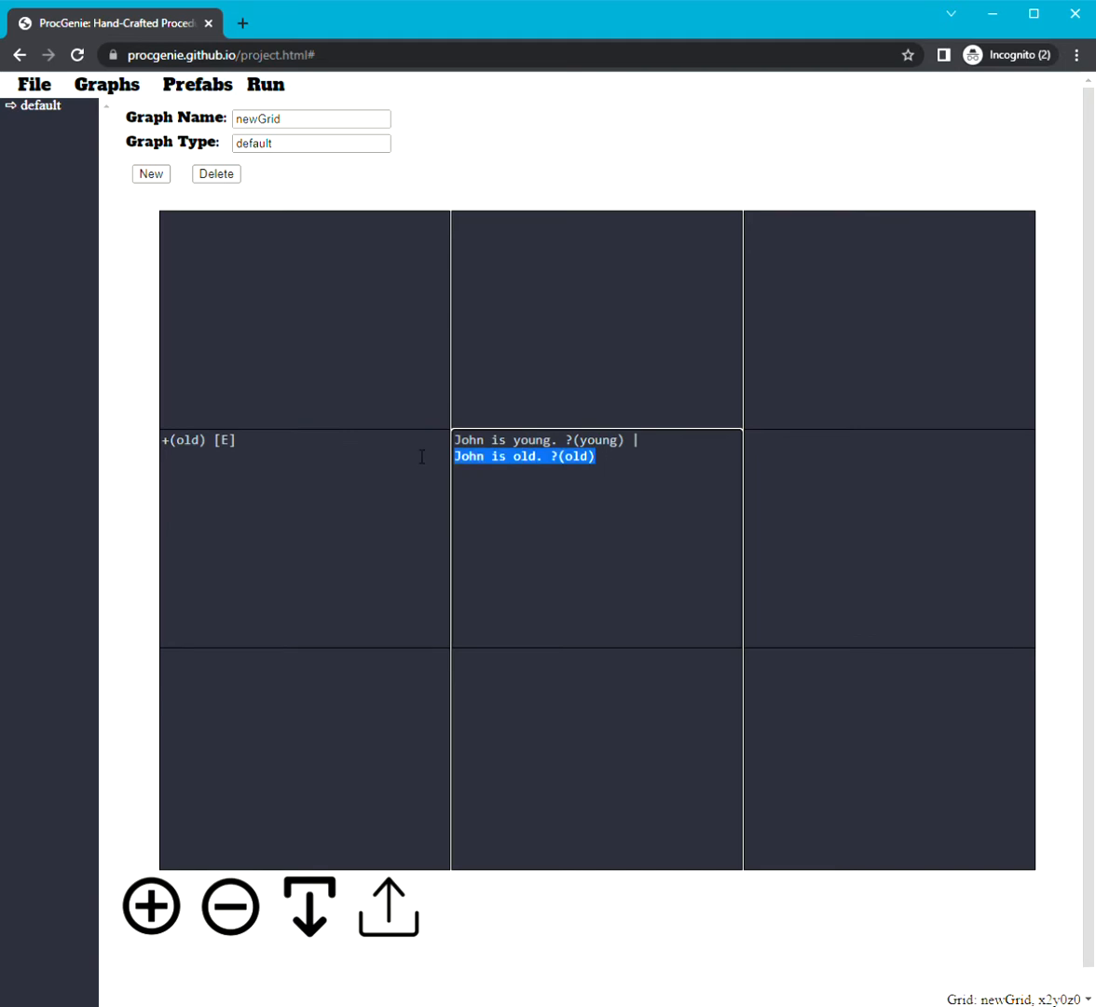
click(262, 84)
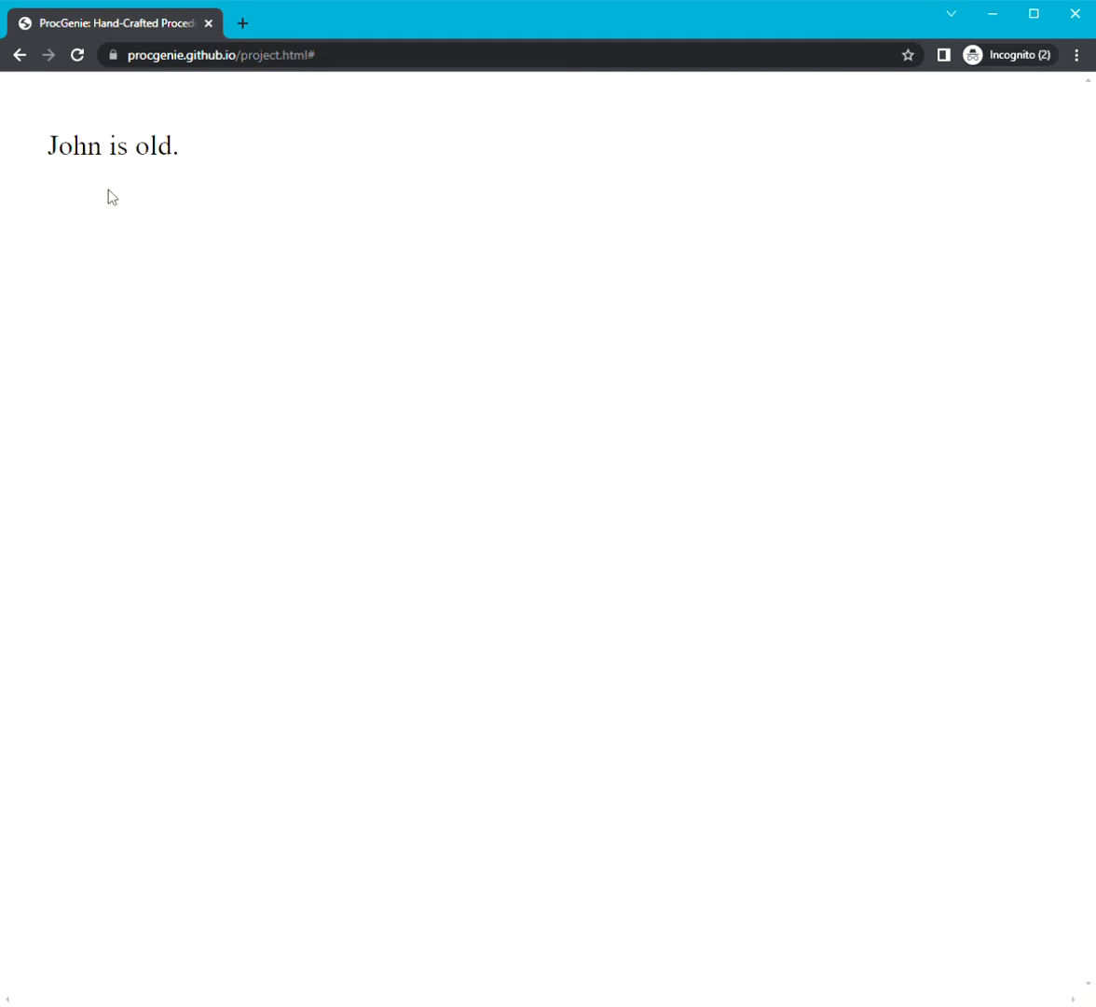
key(Escape)
- Change the young alternative so the character is lazy, with the condition ?(lazy)
drag(624, 440, 514, 441)
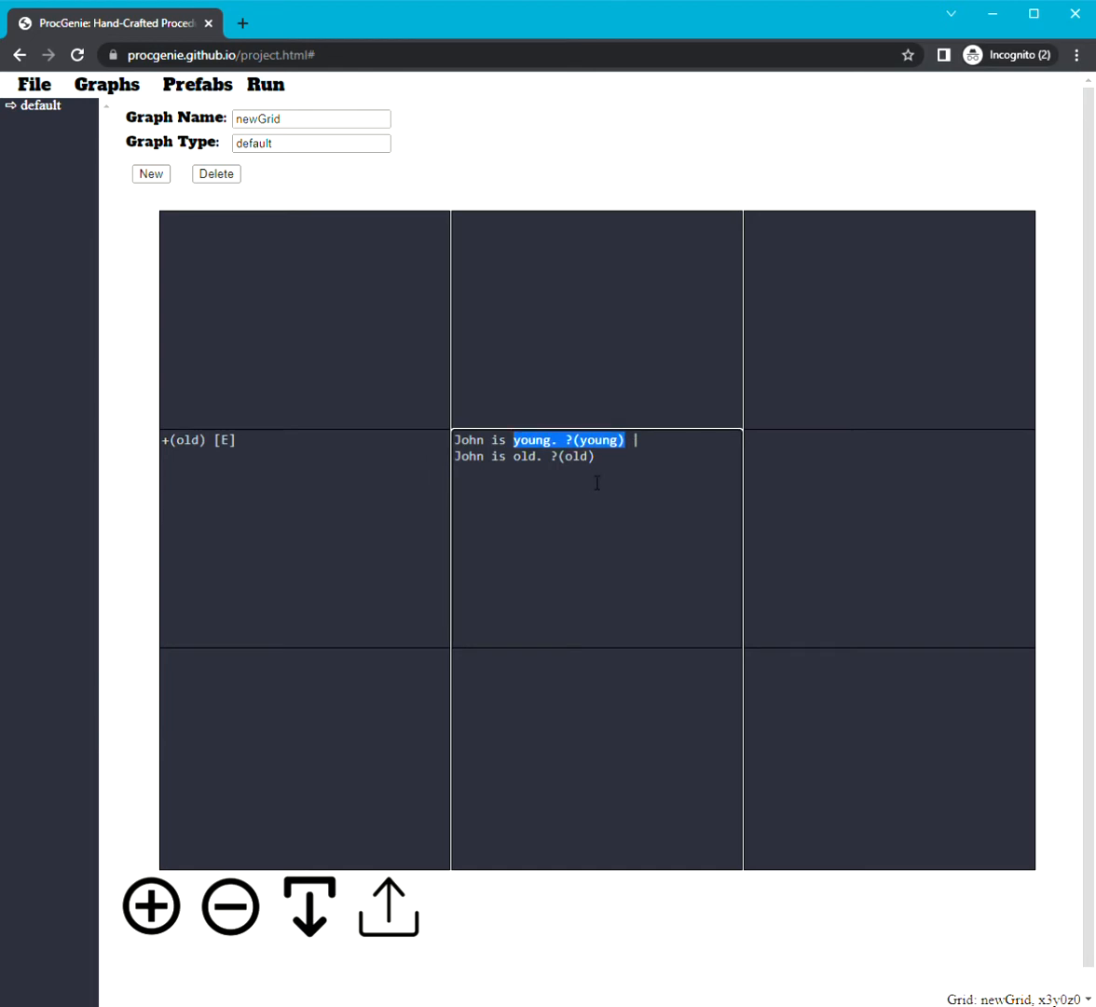
text(lazy.)
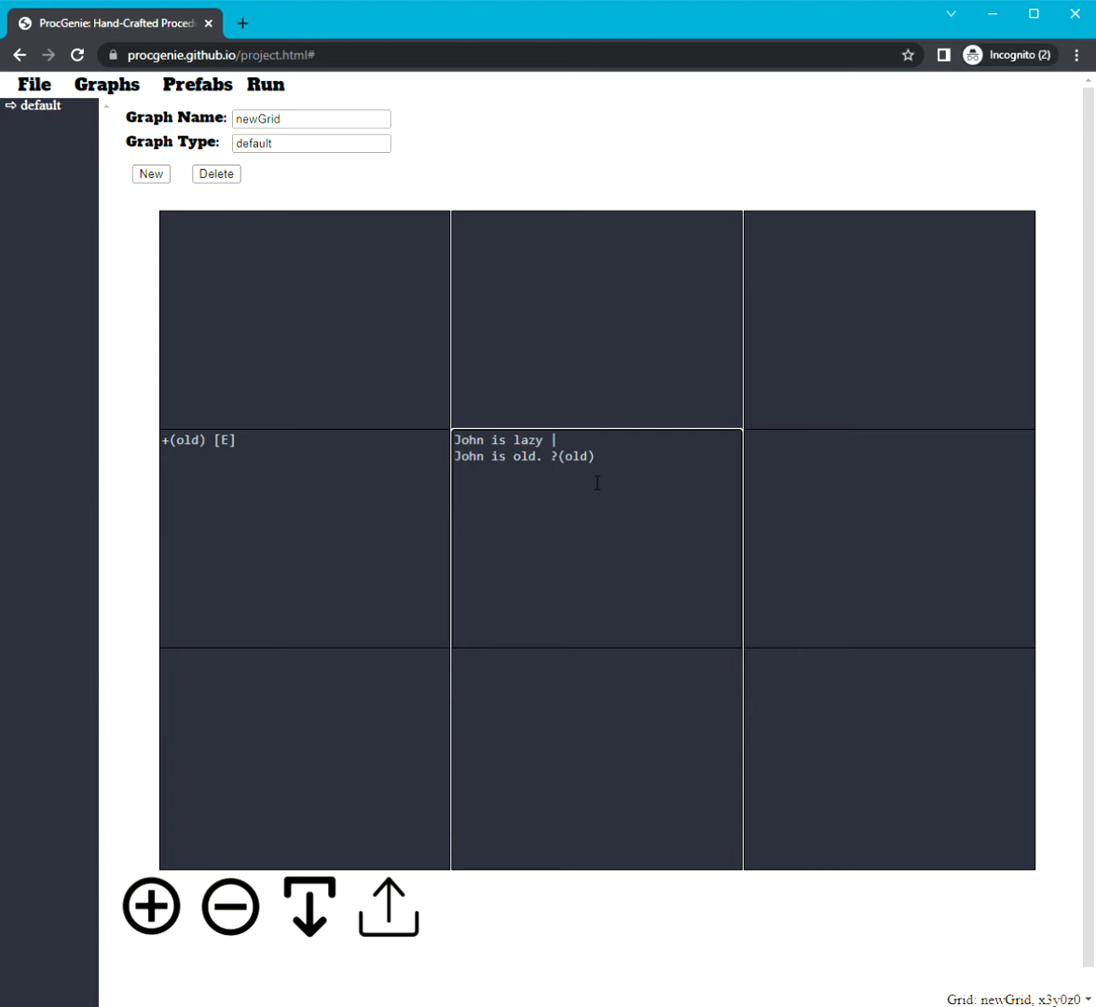
text( ?(lazy))
click(564, 450)
drag(559, 440, 612, 440)
- Add the lazy tag to the tag command so it reads +(old lazy) [E]
click(277, 445)
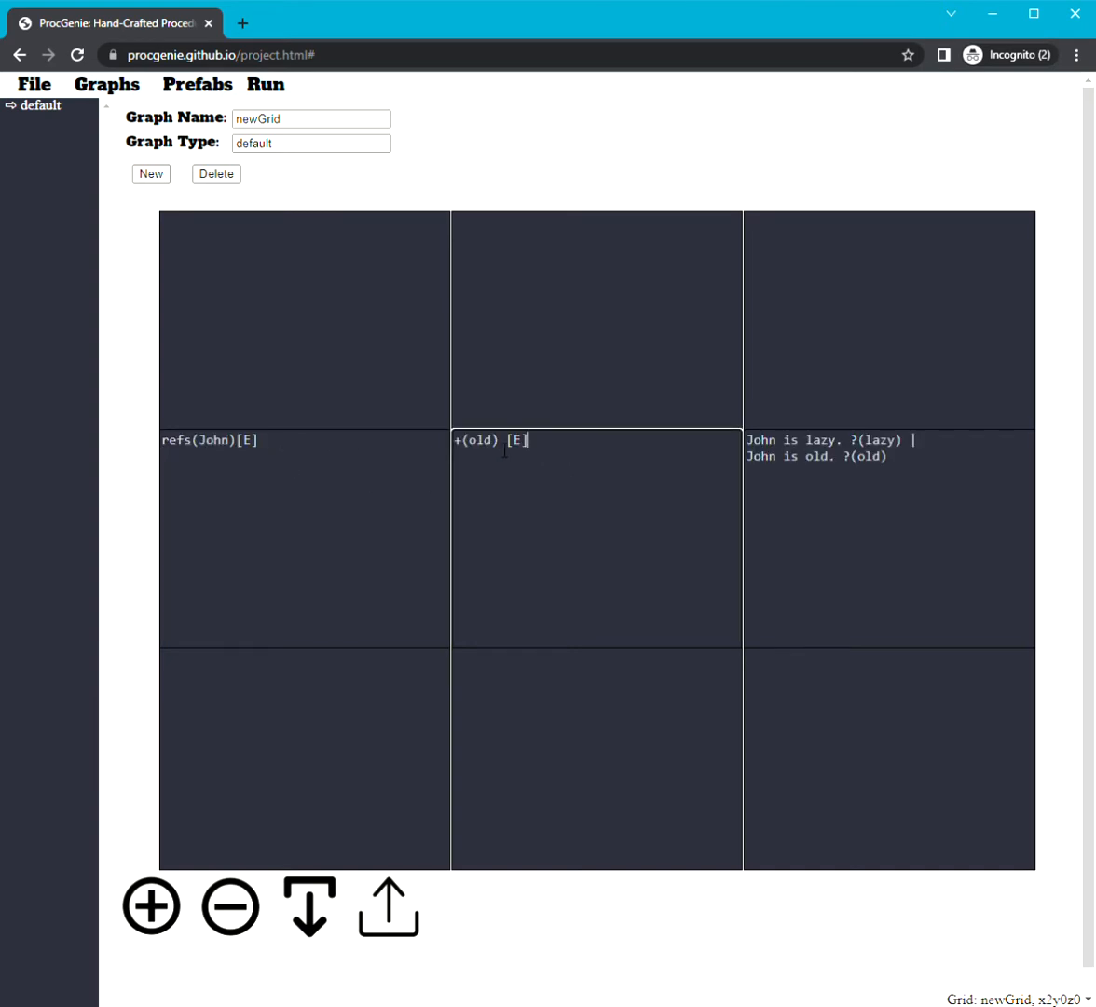
key(Left)
key(Left)
key(Left)
key(Left)
key(Left)
text(lazy)
- Review the refs cell and the +(old lazy) cell along the path to the alternatives
click(194, 435)
click(238, 909)
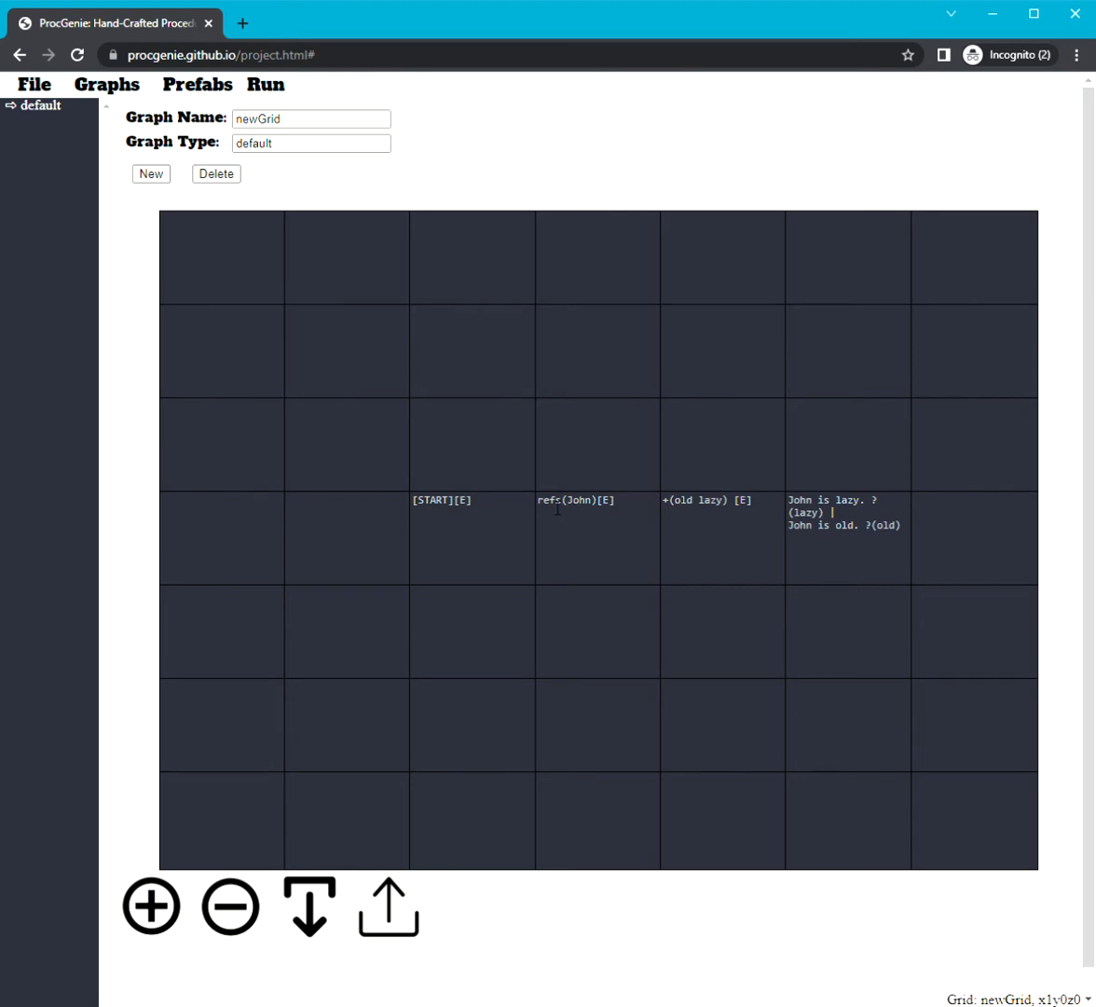
drag(550, 501, 604, 511)
drag(675, 501, 734, 512)
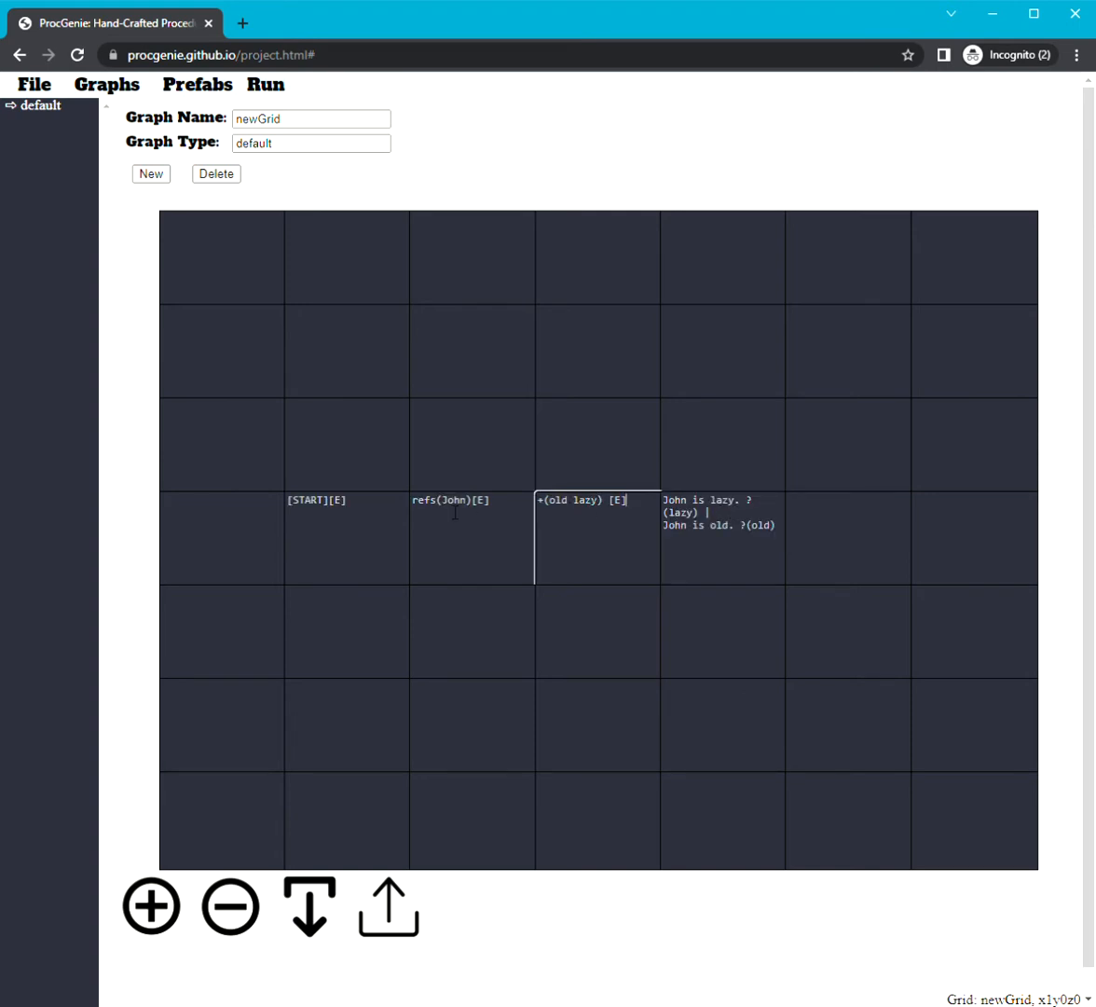
drag(632, 511, 619, 511)
click(646, 511)
click(674, 511)
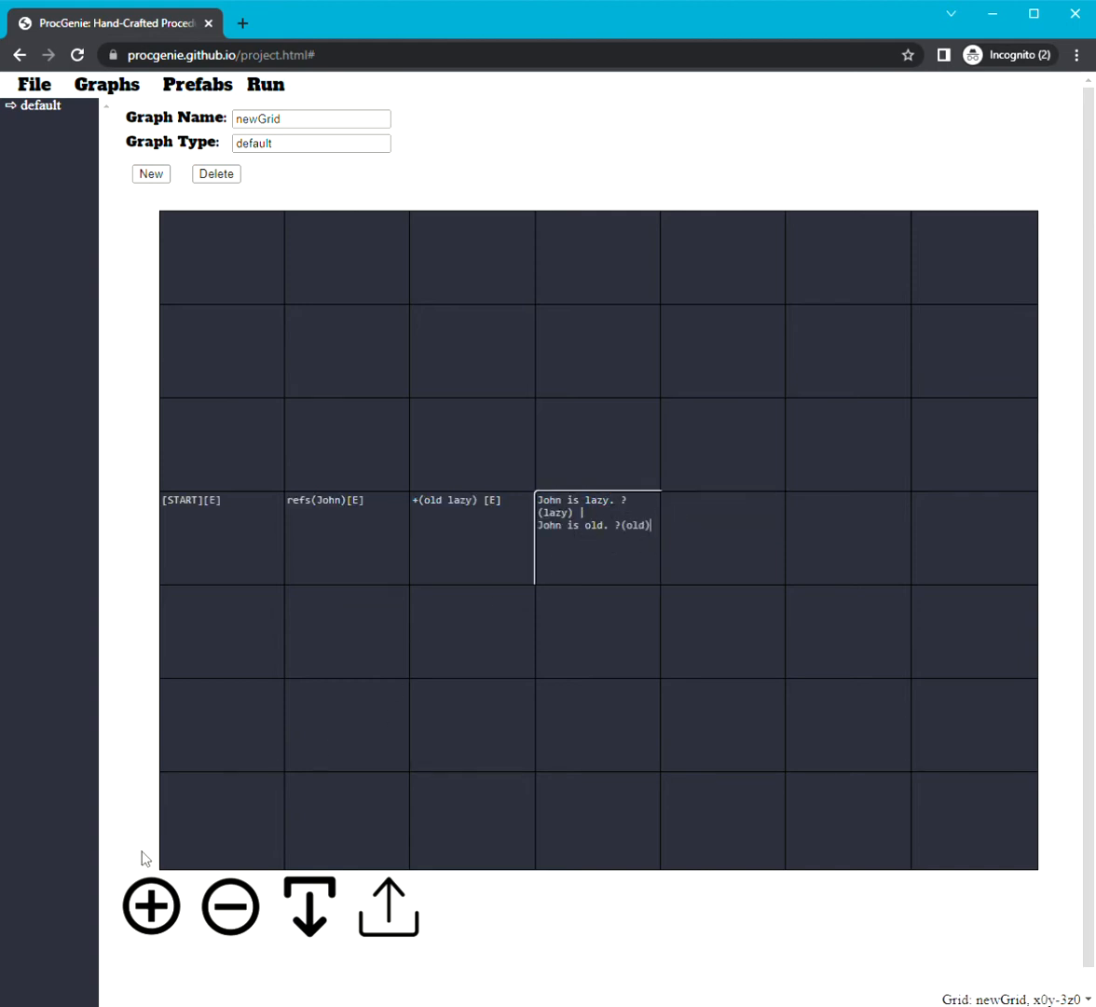
- Examine the ?(lazy) and ?(old) conditions on the two alternatives in the enlarged text cell
click(151, 907)
drag(611, 440, 423, 444)
click(597, 454)
drag(558, 440, 617, 450)
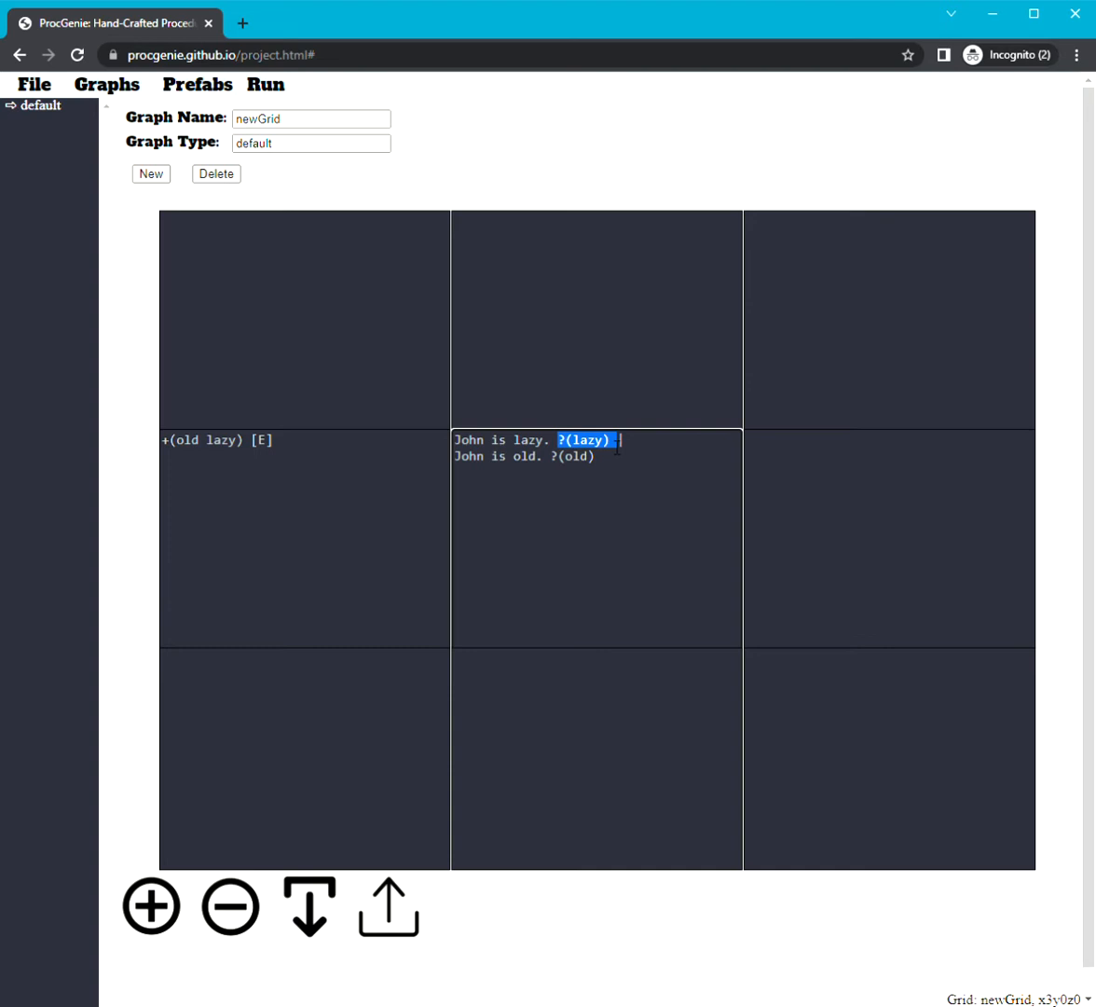
click(606, 457)
drag(454, 456, 559, 471)
click(597, 457)
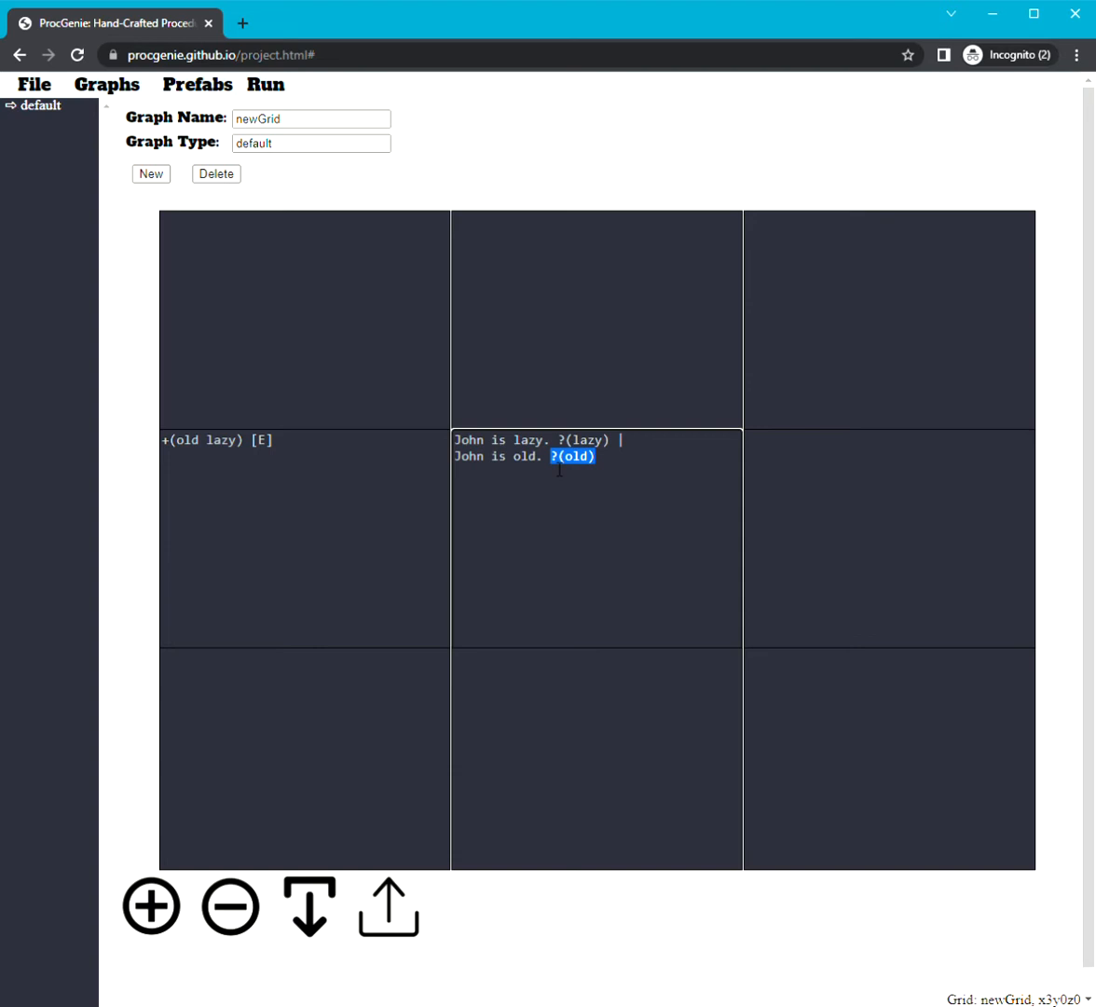
- Run the graph repeatedly to compare the sentences generated while both the old and lazy tags are set
click(559, 471)
click(280, 87)
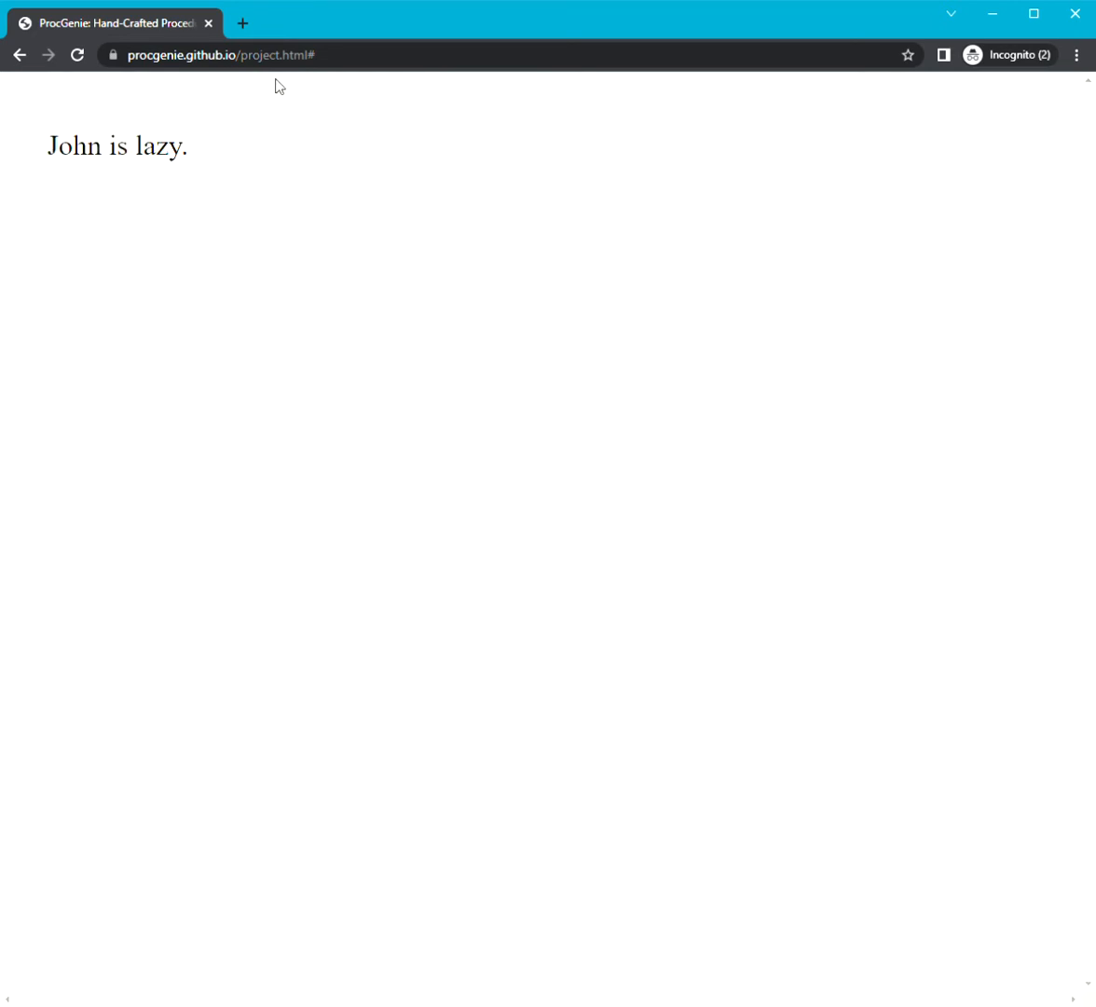
click(280, 87)
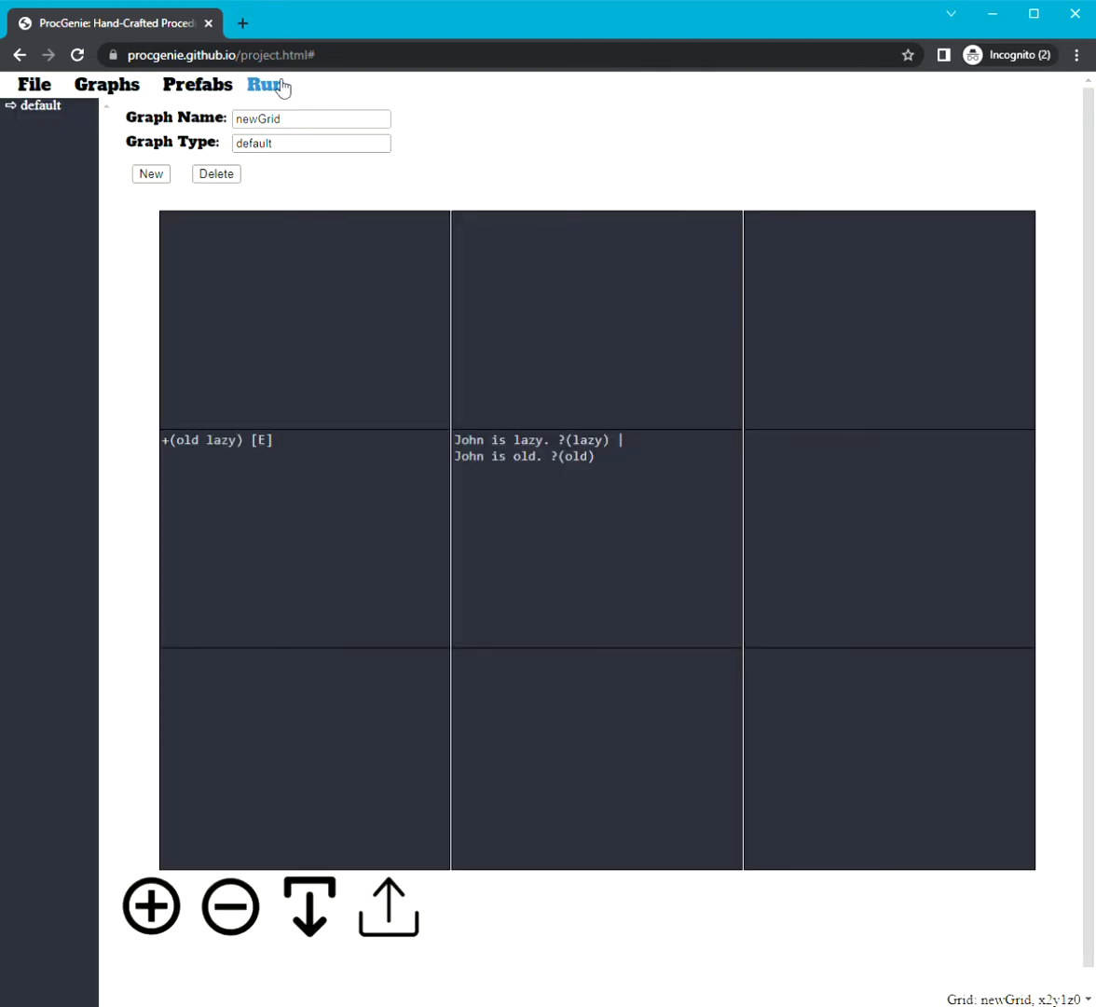
click(280, 87)
click(280, 86)
click(280, 86)
click(280, 87)
click(280, 87)
click(280, 87)
click(279, 87)
click(280, 87)
click(279, 86)
click(280, 87)
click(280, 87)
click(279, 86)
- Examine the ?(lazy) and ?(old) alternatives and the separator between them in the sentence cell
drag(612, 440, 413, 436)
drag(631, 456, 415, 458)
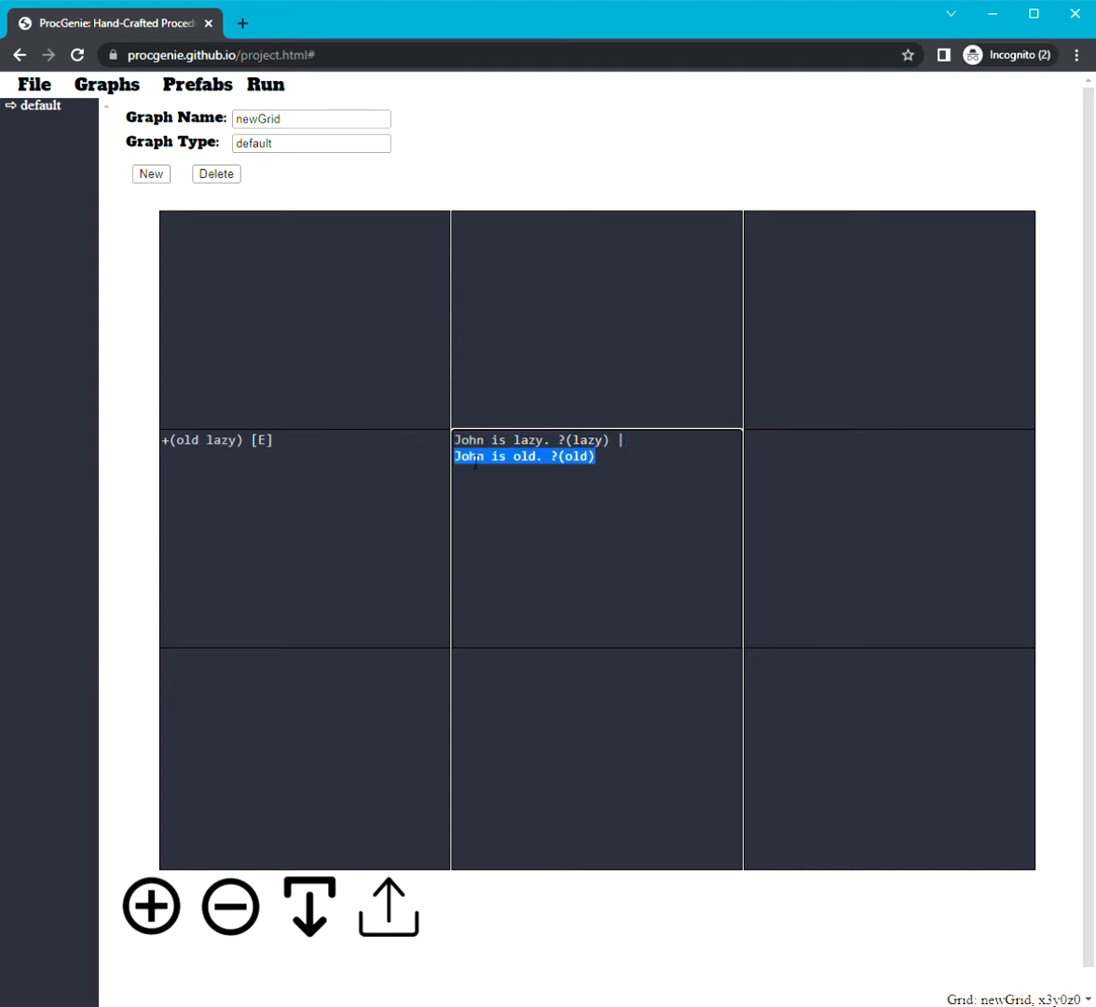
click(614, 454)
drag(614, 449, 431, 440)
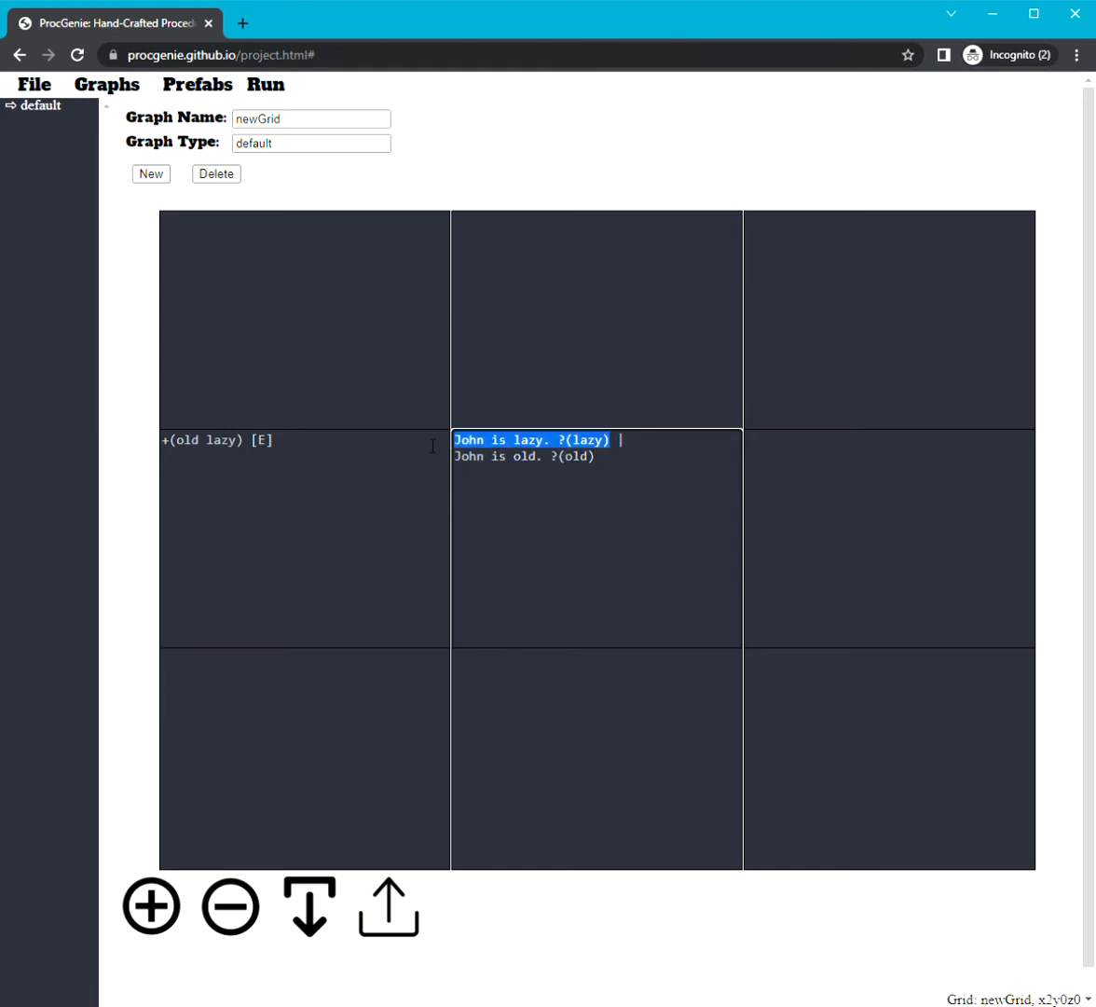
click(622, 440)
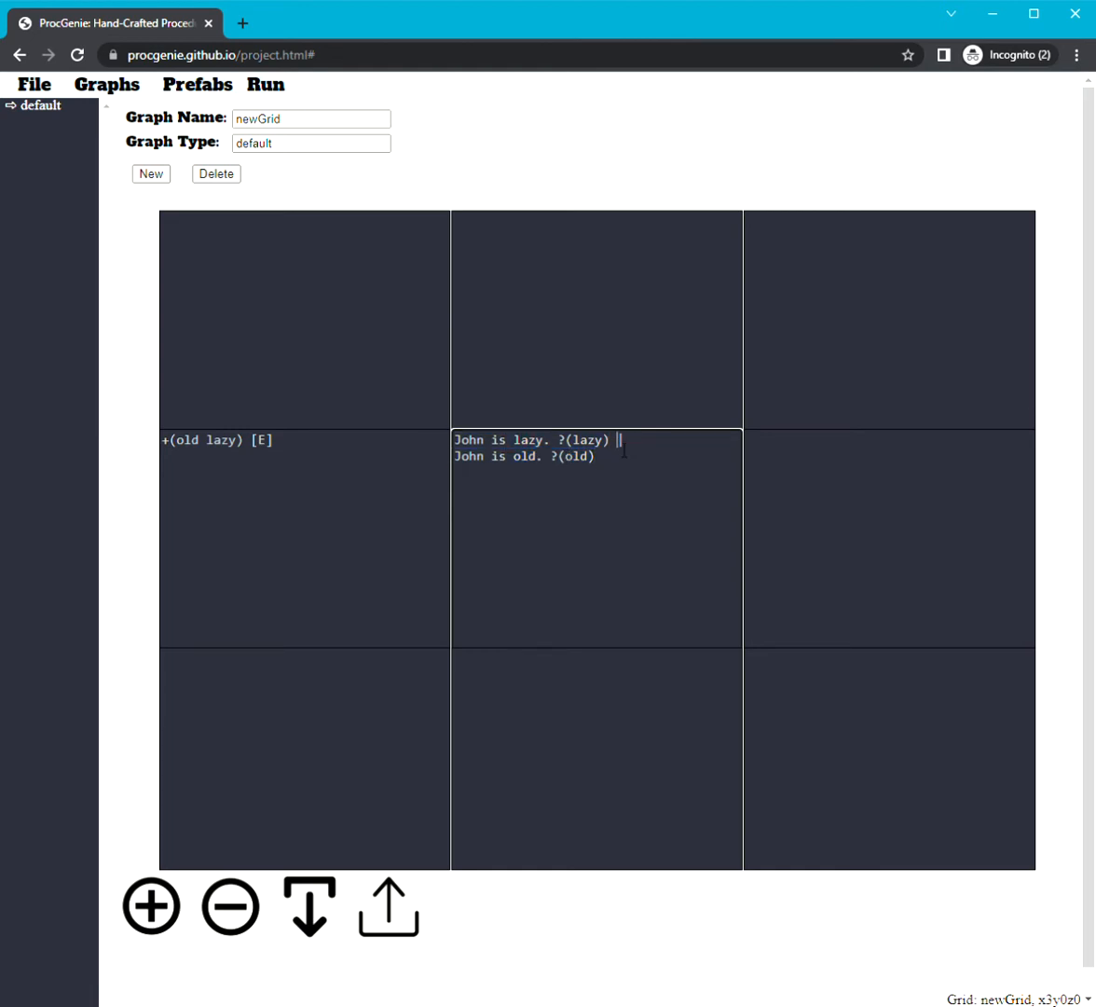
drag(623, 440, 450, 445)
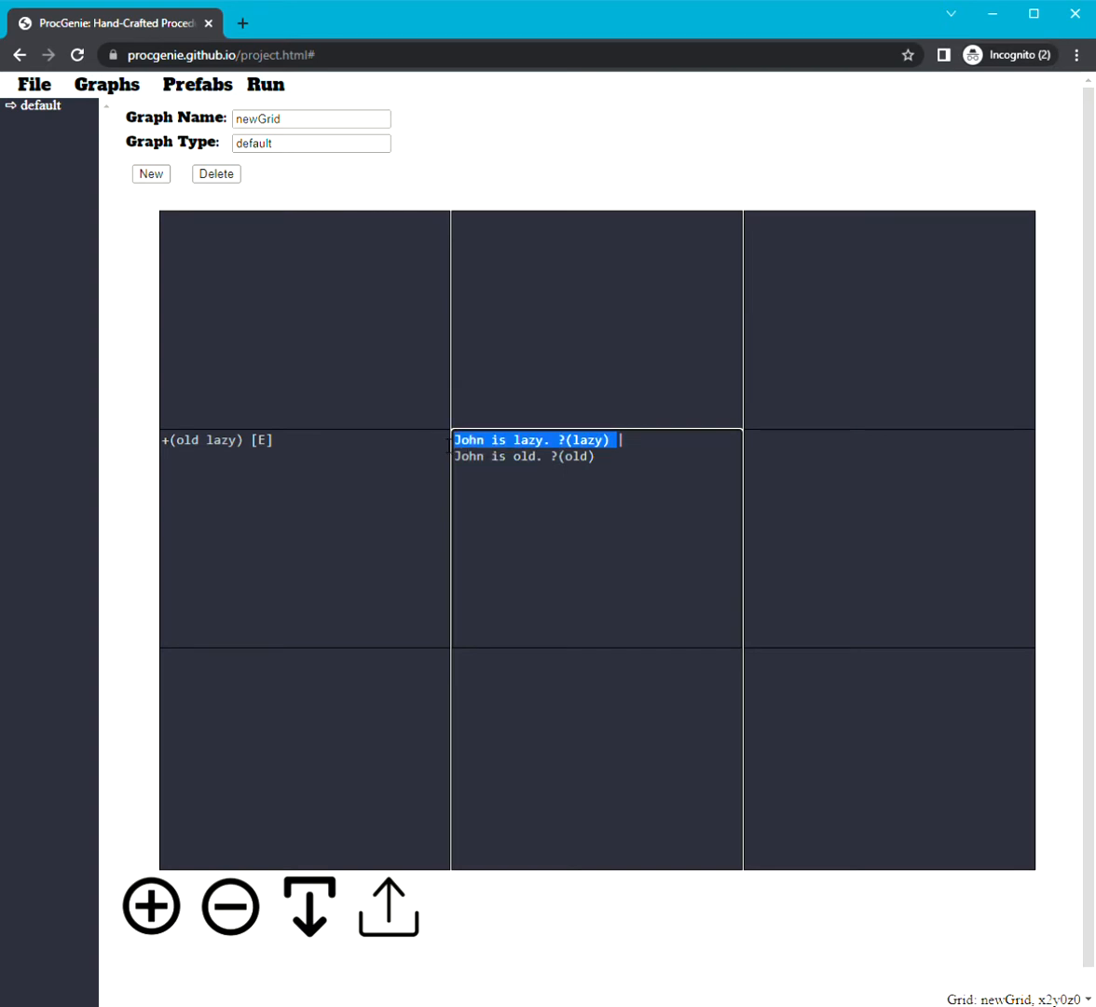
click(601, 449)
drag(615, 445, 435, 453)
click(596, 456)
drag(619, 468, 452, 473)
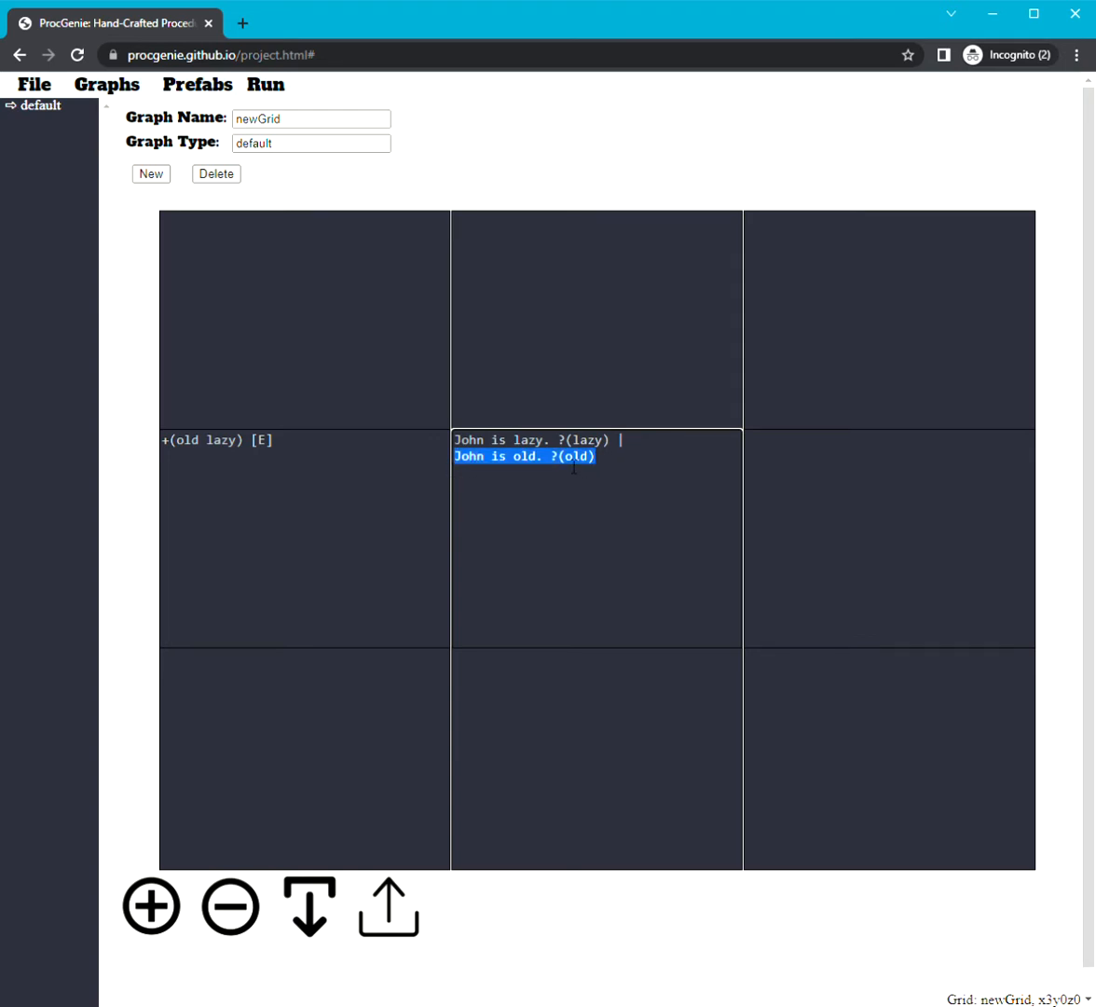
- Append the weight [1] after the condition of both the lazy and the old alternative
click(516, 470)
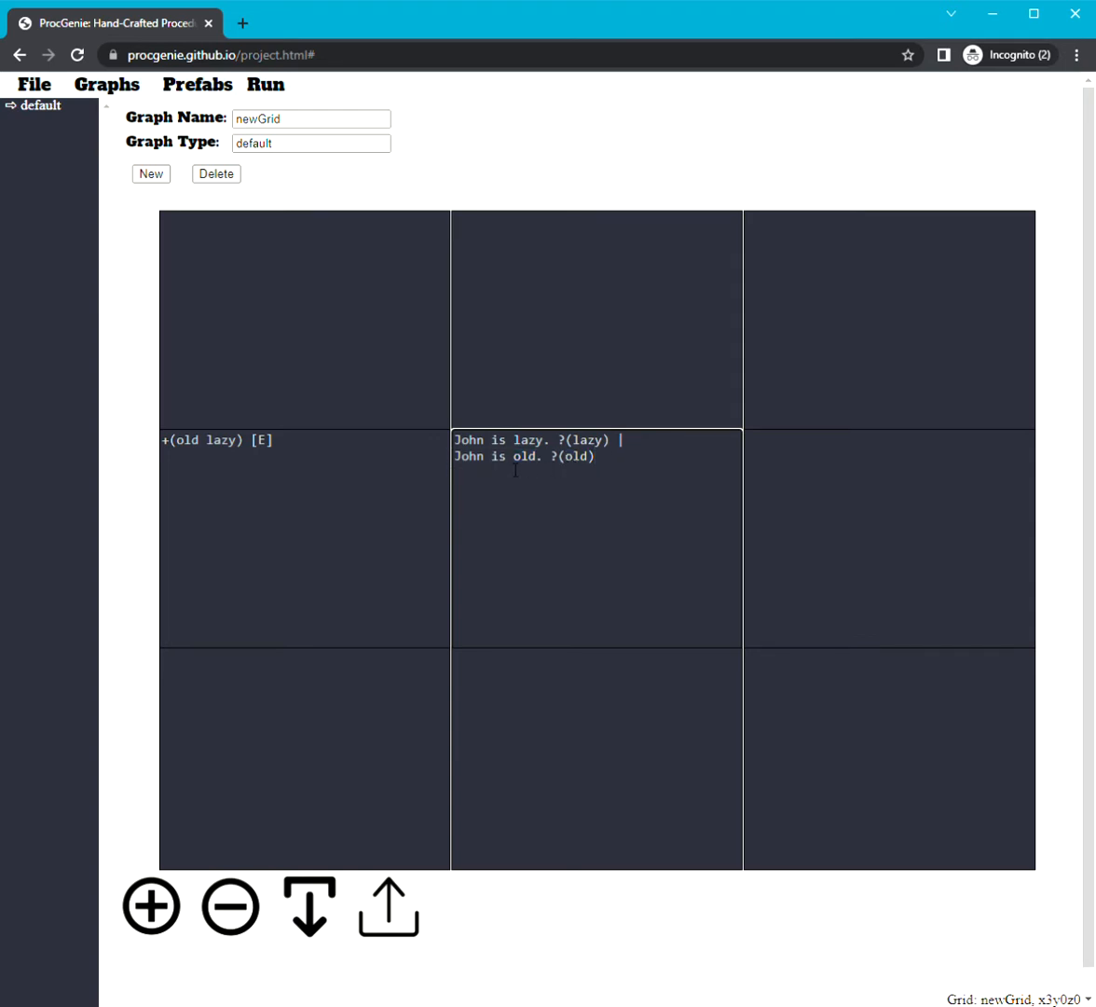
key(Up)
key(Right)
key(Right)
key(Right)
text([1] [1])
- Examine the two conditional alternatives together with their [1] weights
drag(611, 439, 420, 447)
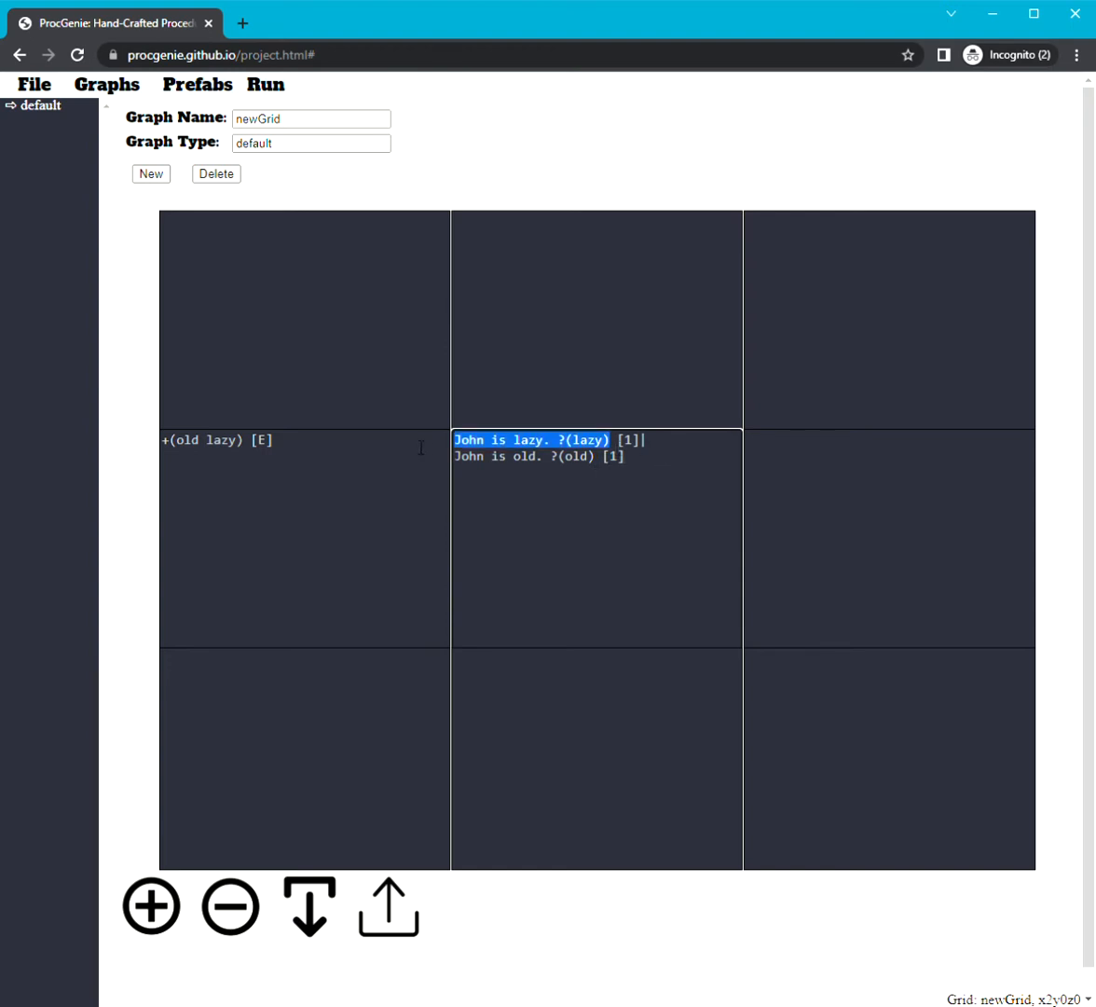
drag(601, 456, 421, 457)
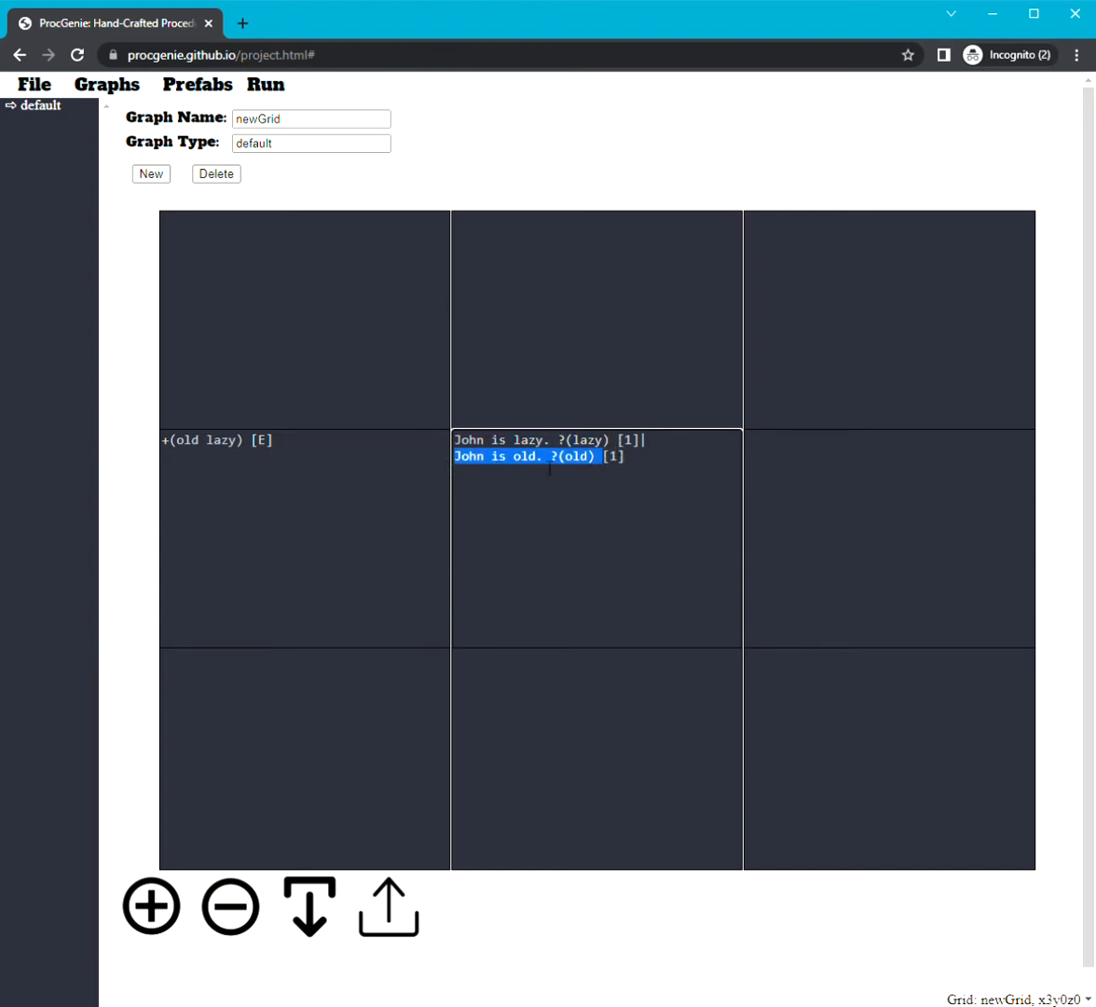
drag(611, 439, 458, 445)
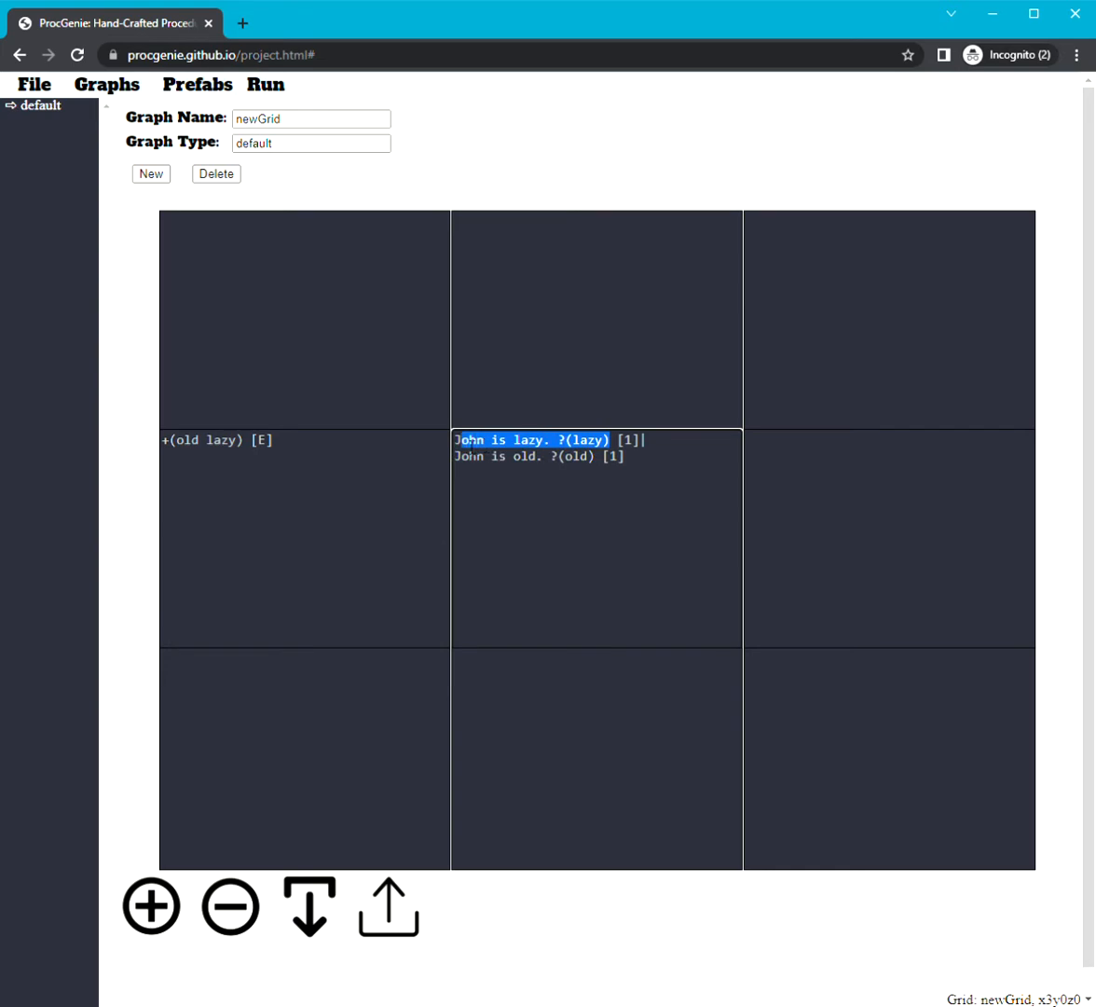
click(600, 457)
drag(597, 456, 420, 446)
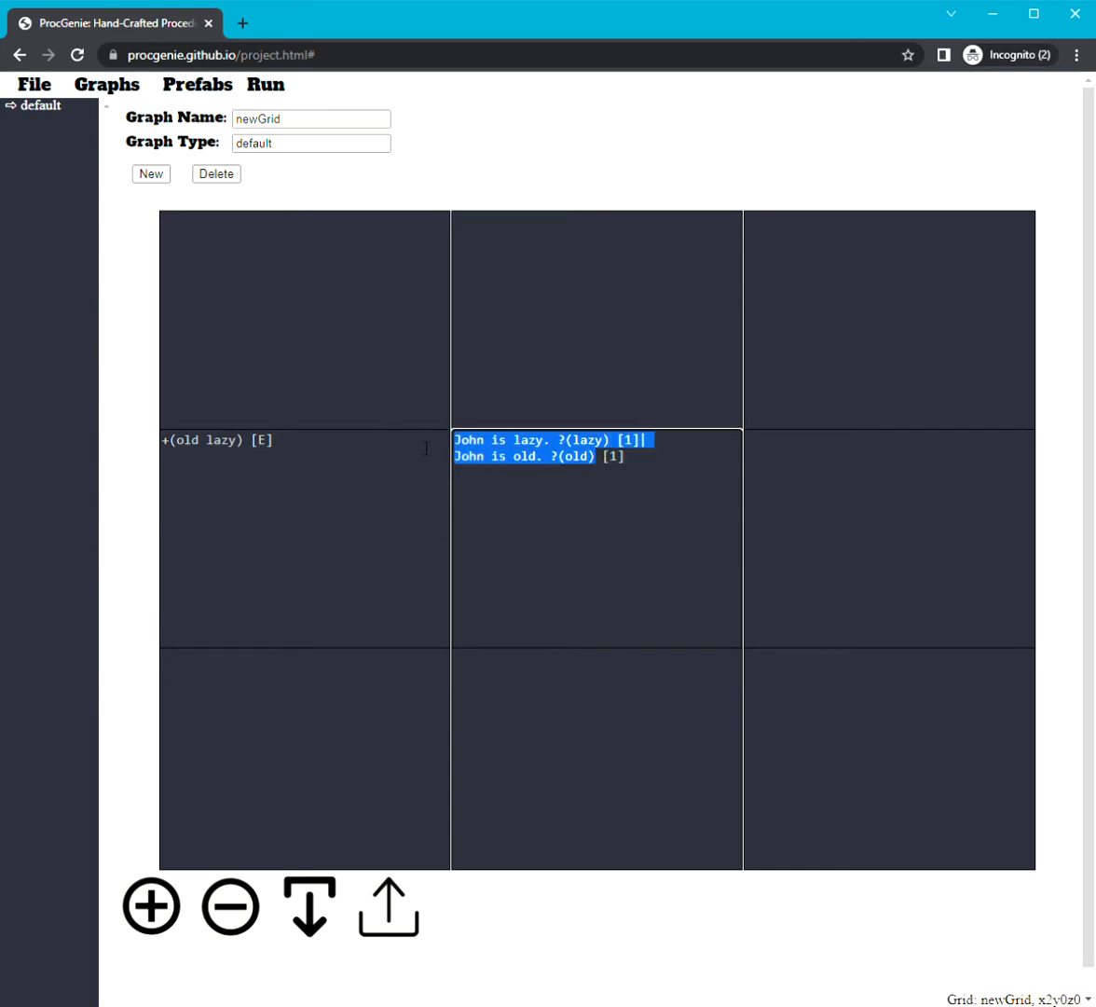
click(498, 465)
mouse_move(628, 462)
mouse_down()
mouse_move(612, 461)
mouse_move(624, 442)
mouse_move(612, 443)
mouse_move(627, 462)
mouse_up()
click(634, 464)
click(628, 464)
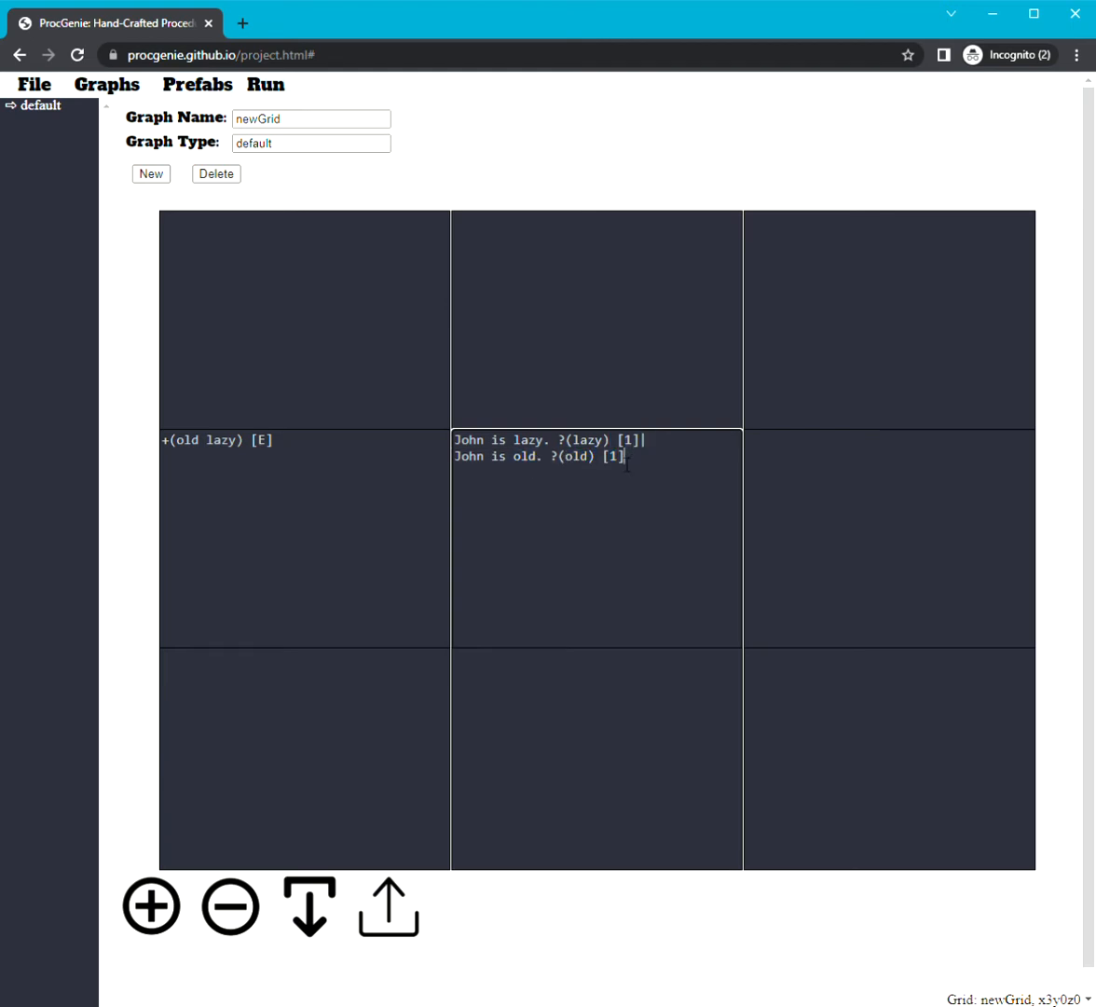
key(shift+Left)
click(628, 460)
- Run the graph repeatedly to check which sentences the weighted alternatives generate
click(278, 93)
click(278, 93)
click(278, 93)
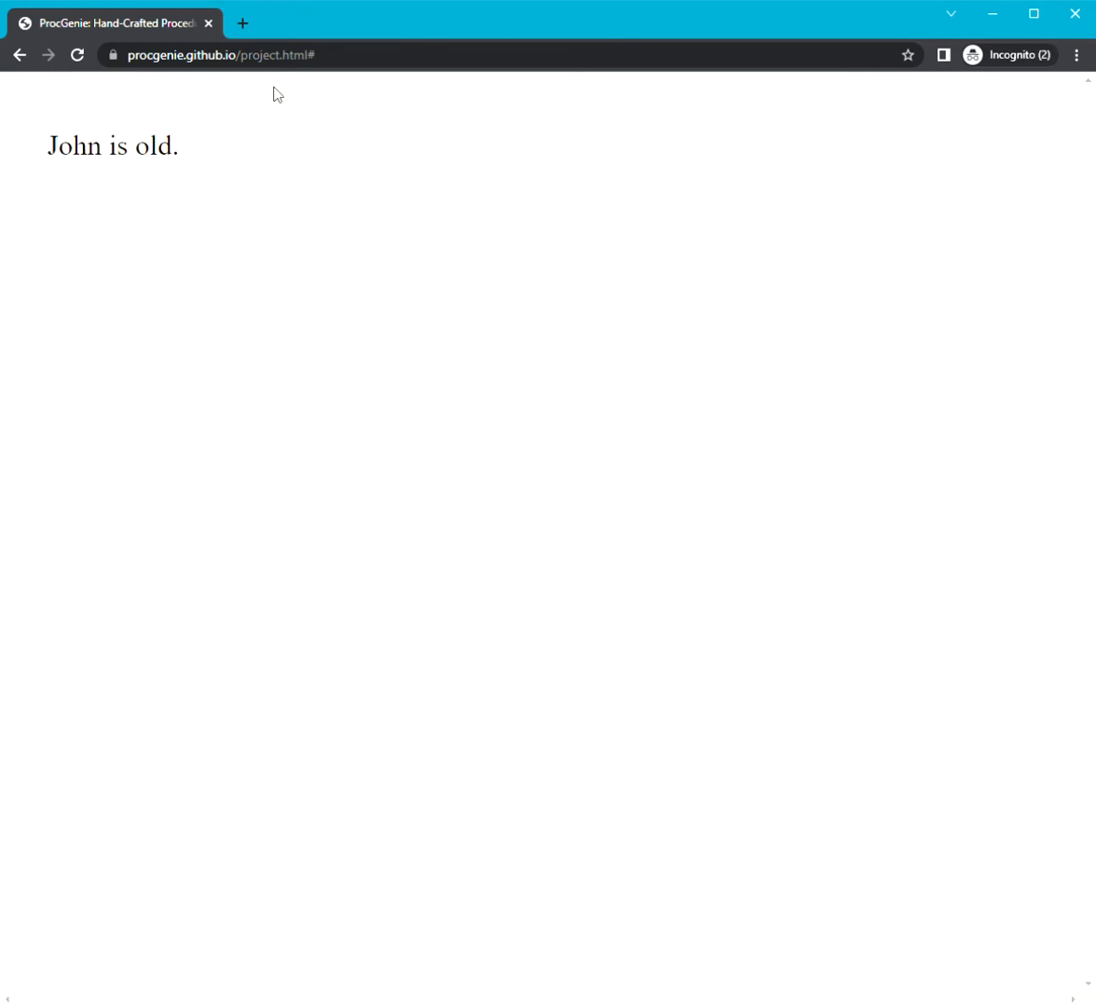
key(Escape)
click(283, 91)
key(Escape)
click(281, 93)
click(281, 93)
click(282, 93)
click(281, 93)
click(282, 94)
click(281, 93)
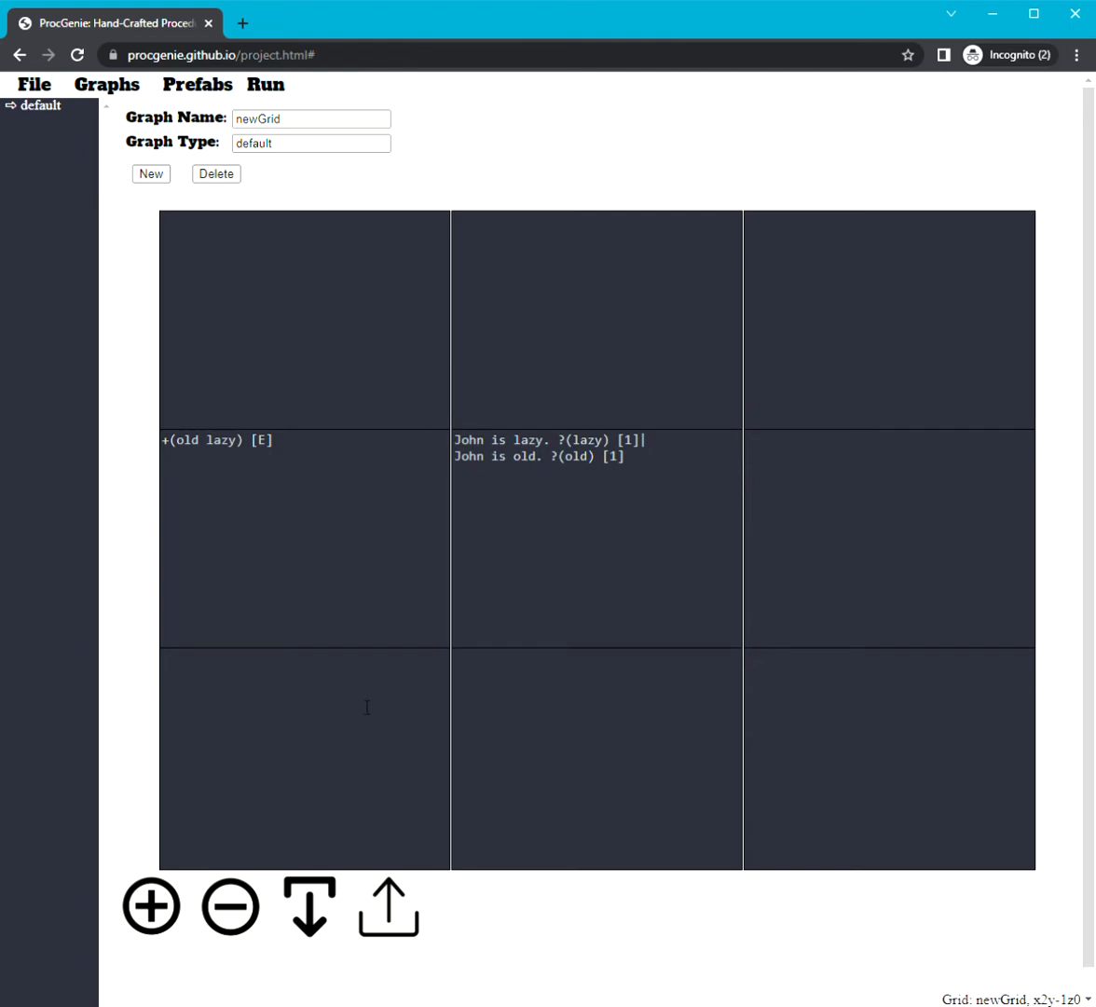
- Review the +(old lazy) [E] tag cell and the conditions in the sentence cell, including in the enlarged view
click(354, 597)
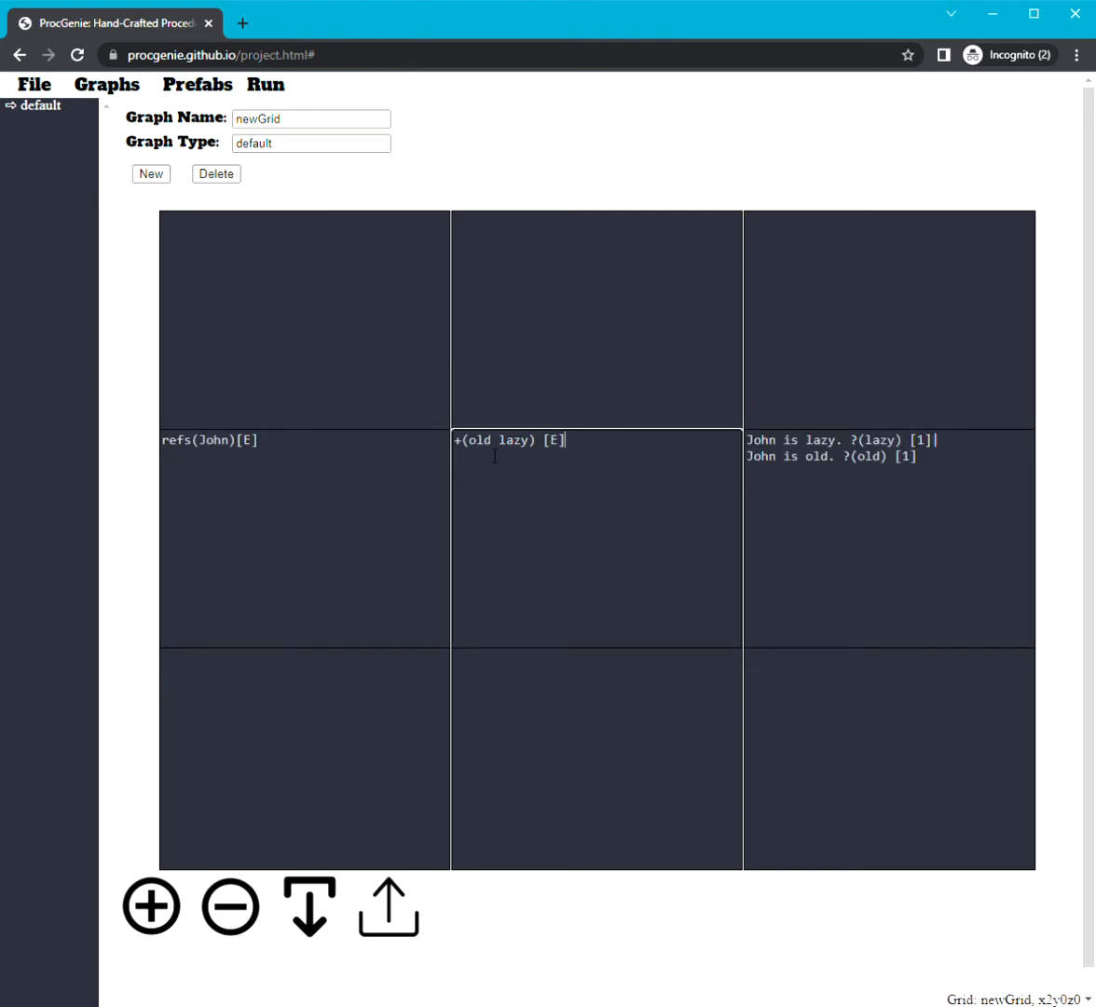
click(827, 447)
mouse_move(566, 440)
mouse_down()
mouse_move(610, 440)
mouse_move(563, 451)
mouse_move(583, 472)
mouse_move(552, 458)
mouse_up()
click(634, 460)
click(634, 462)
drag(633, 464, 610, 441)
click(630, 459)
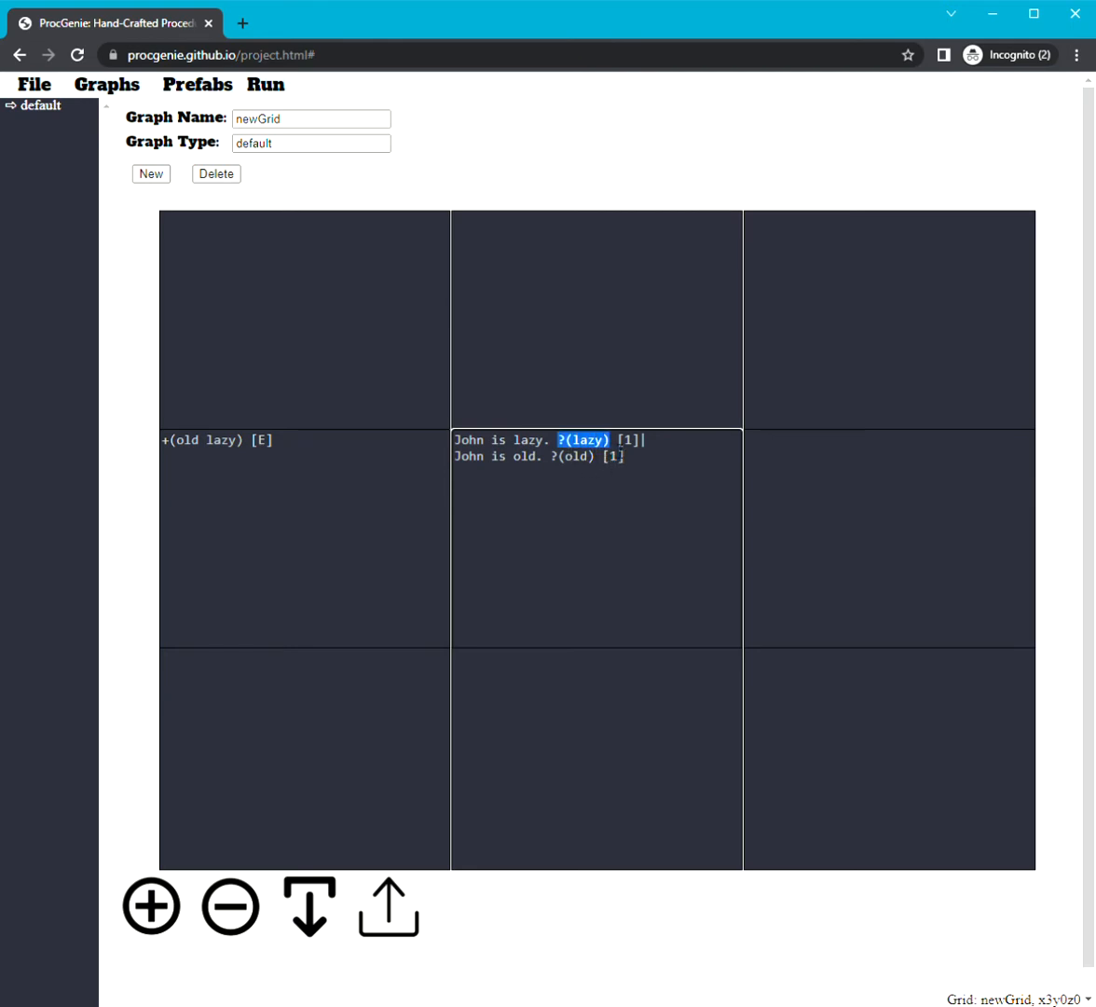
drag(558, 440, 598, 441)
click(606, 455)
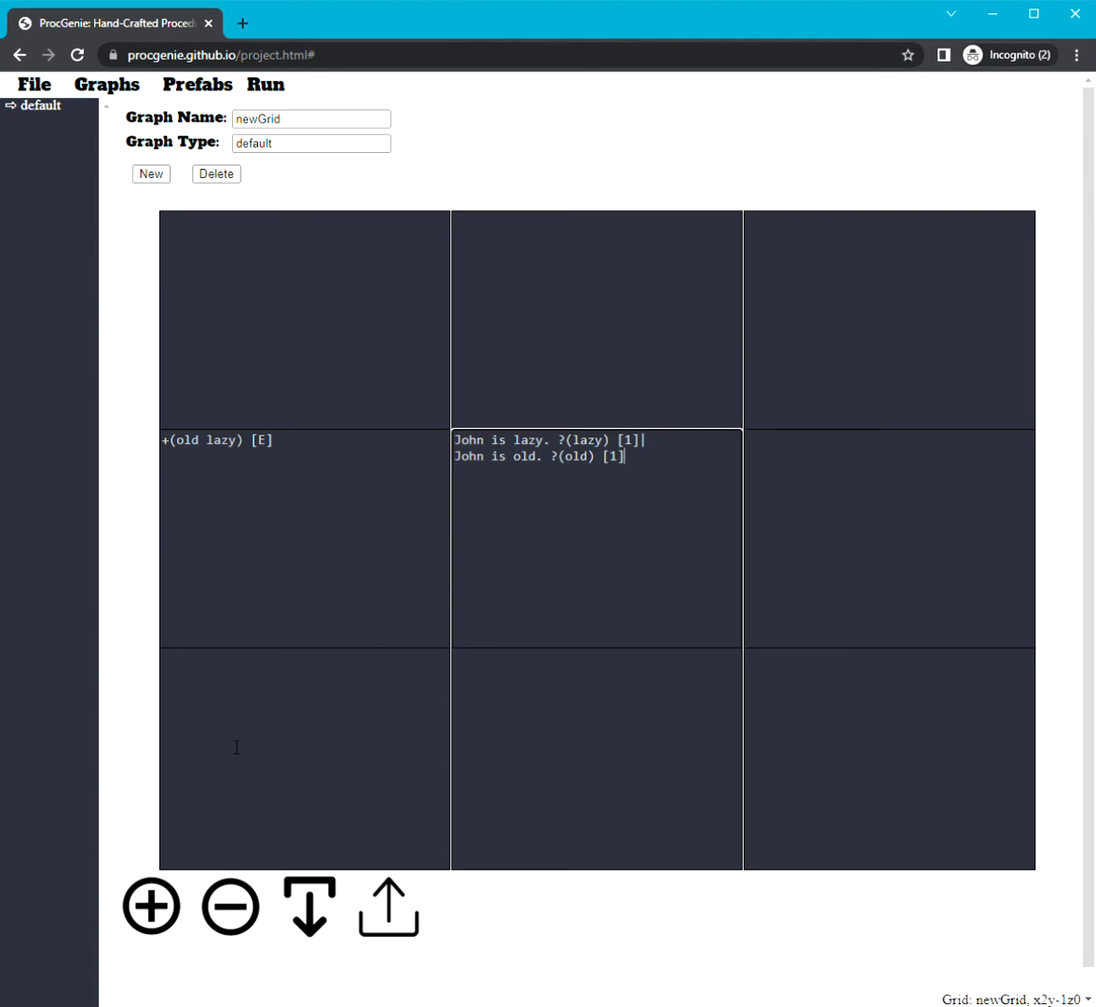
click(151, 905)
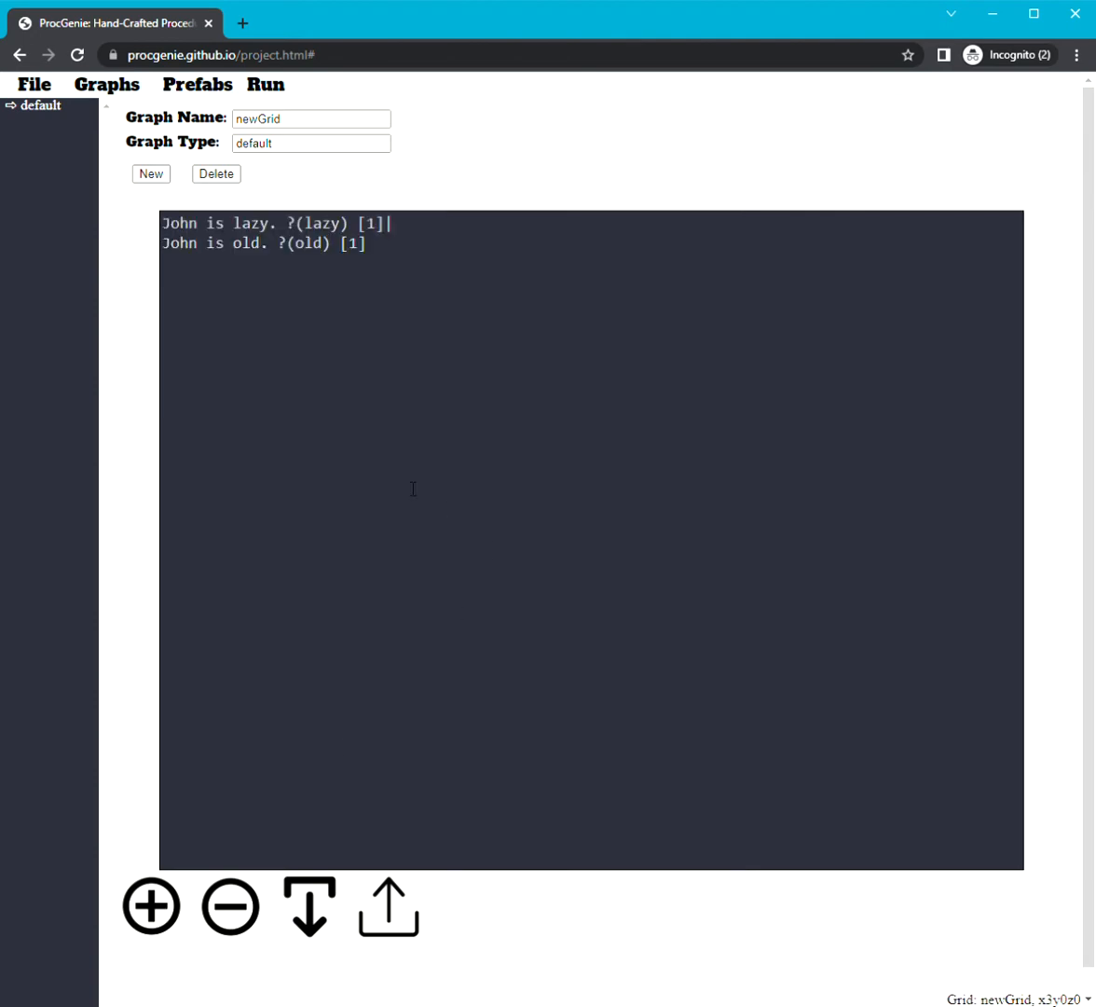
click(232, 914)
- Negate the first alternative's condition so it reads !(lazy)
click(583, 441)
key(Up)
key(Left)
key(Left)
key(Left)
key(Left)
key(BackSpace)
text(!)
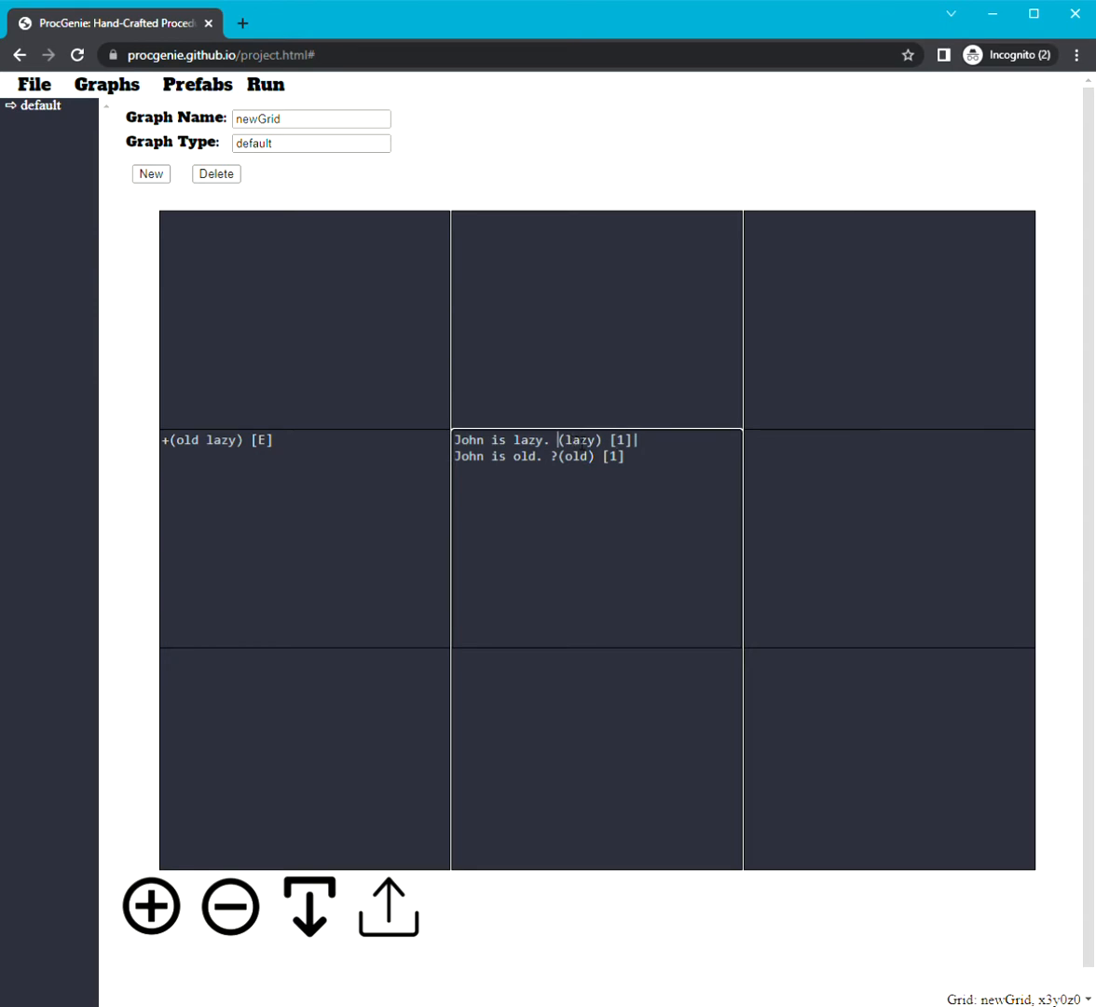
mouse_move(567, 444)
mouse_down()
mouse_move(581, 446)
mouse_move(564, 447)
mouse_up()
- Replace the word lazy in the first alternative's sentence with industrious
double_click(523, 440)
key(ctrl+End)
key(Up)
key(Left)
key(Left)
key(Left)
key(Left)
key(Left)
key(Left)
key(Left)
key(Left)
key(Left)
key(Left)
key(Left)
key(Left)
key(Right)
key(BackSpace)
key(BackSpace)
key(BackSpace)
key(BackSpace)
text(industrious)
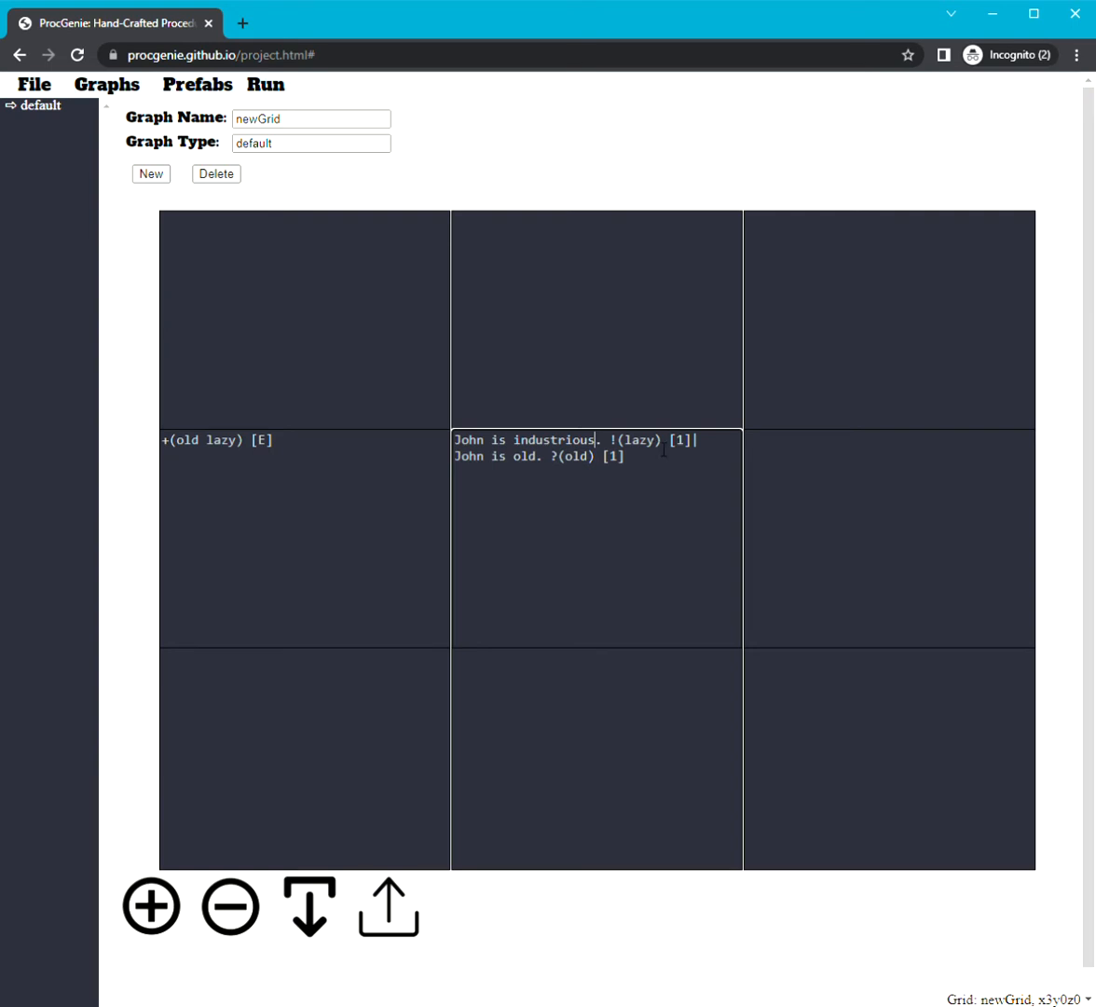
- Run the graph repeatedly to test the industrious alternative with its !(lazy) condition
drag(661, 441, 611, 441)
click(367, 467)
click(772, 467)
click(267, 86)
key(Escape)
click(266, 89)
key(Escape)
click(267, 89)
key(Escape)
click(266, 88)
key(Escape)
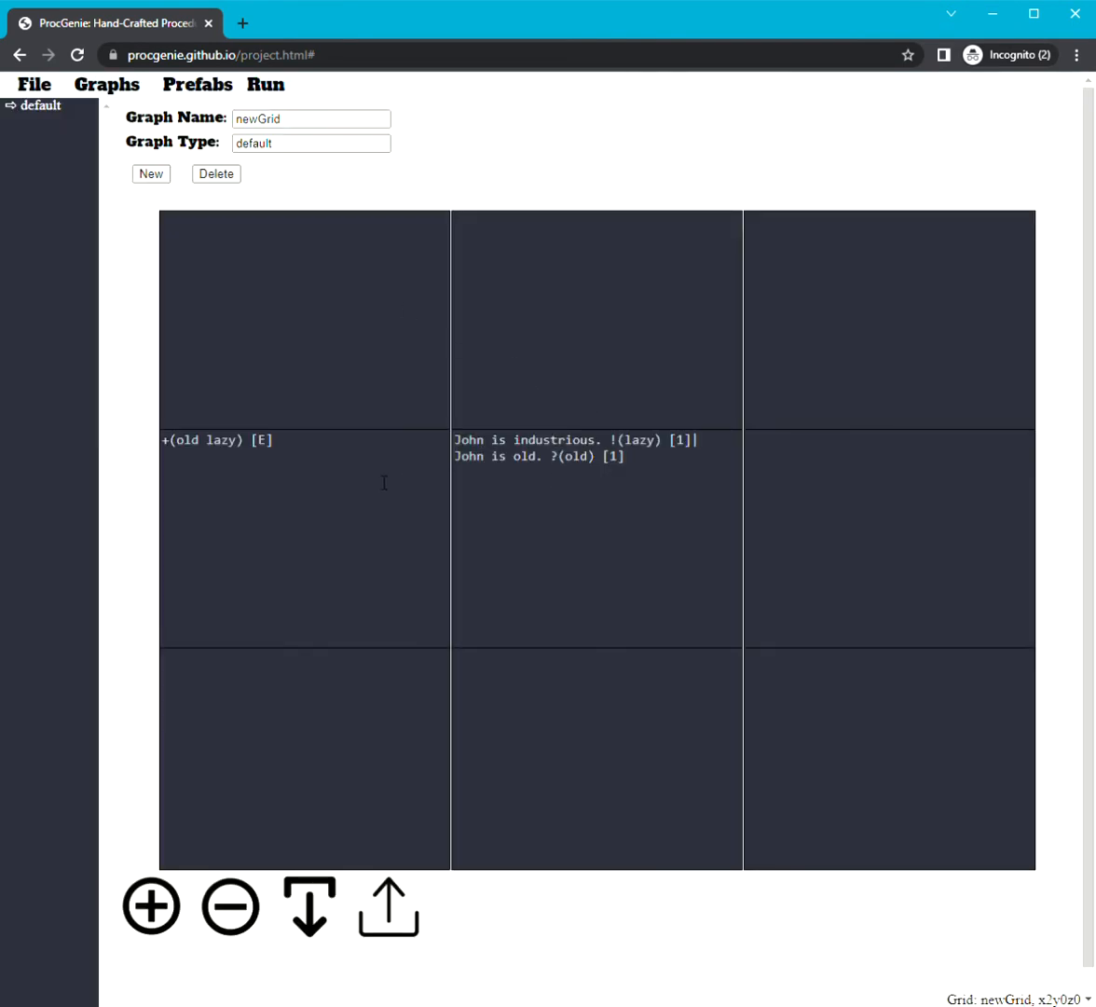
- Compare the +(old lazy) tag command with the !(lazy) condition on the industrious alternative
click(408, 480)
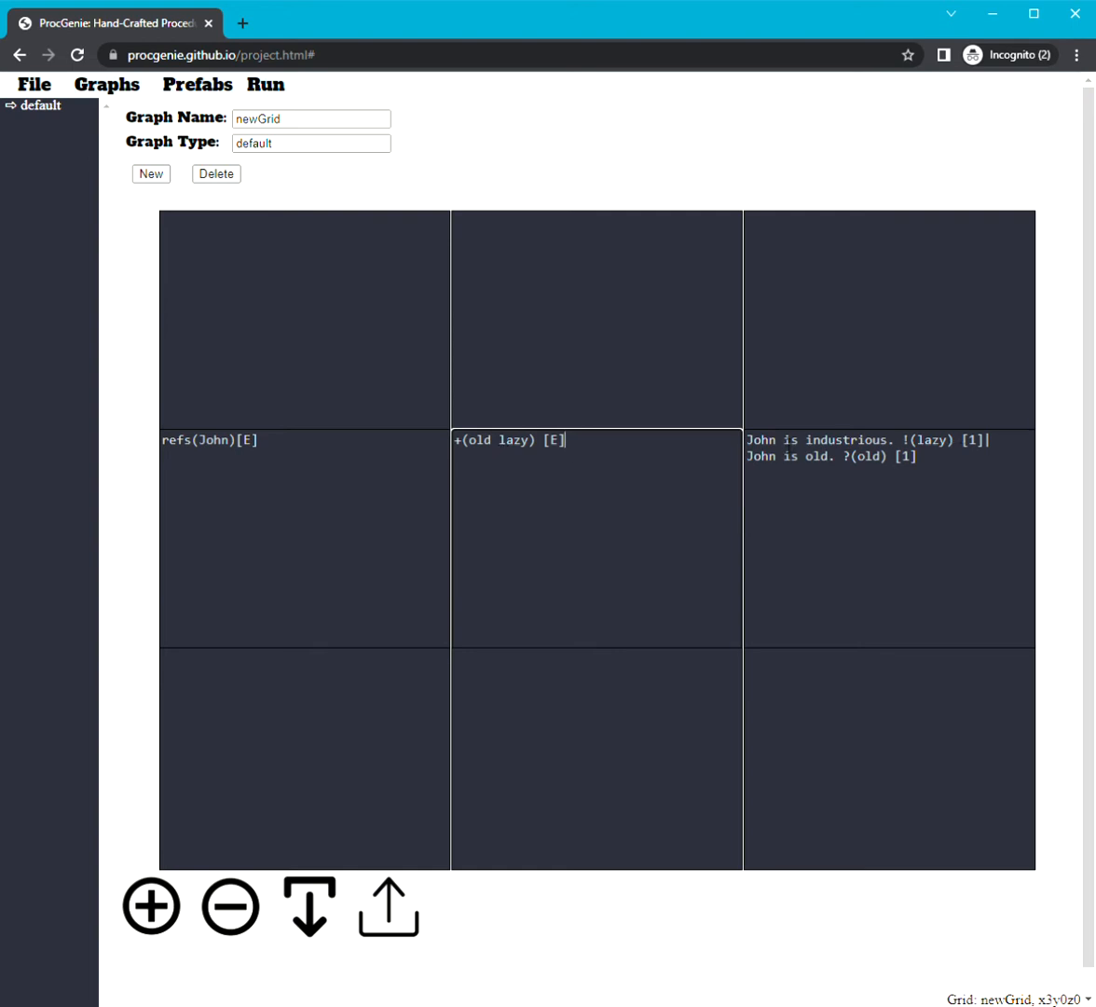
mouse_move(888, 439)
mouse_down()
mouse_move(762, 444)
mouse_move(901, 451)
mouse_up()
click(672, 446)
drag(672, 447, 619, 442)
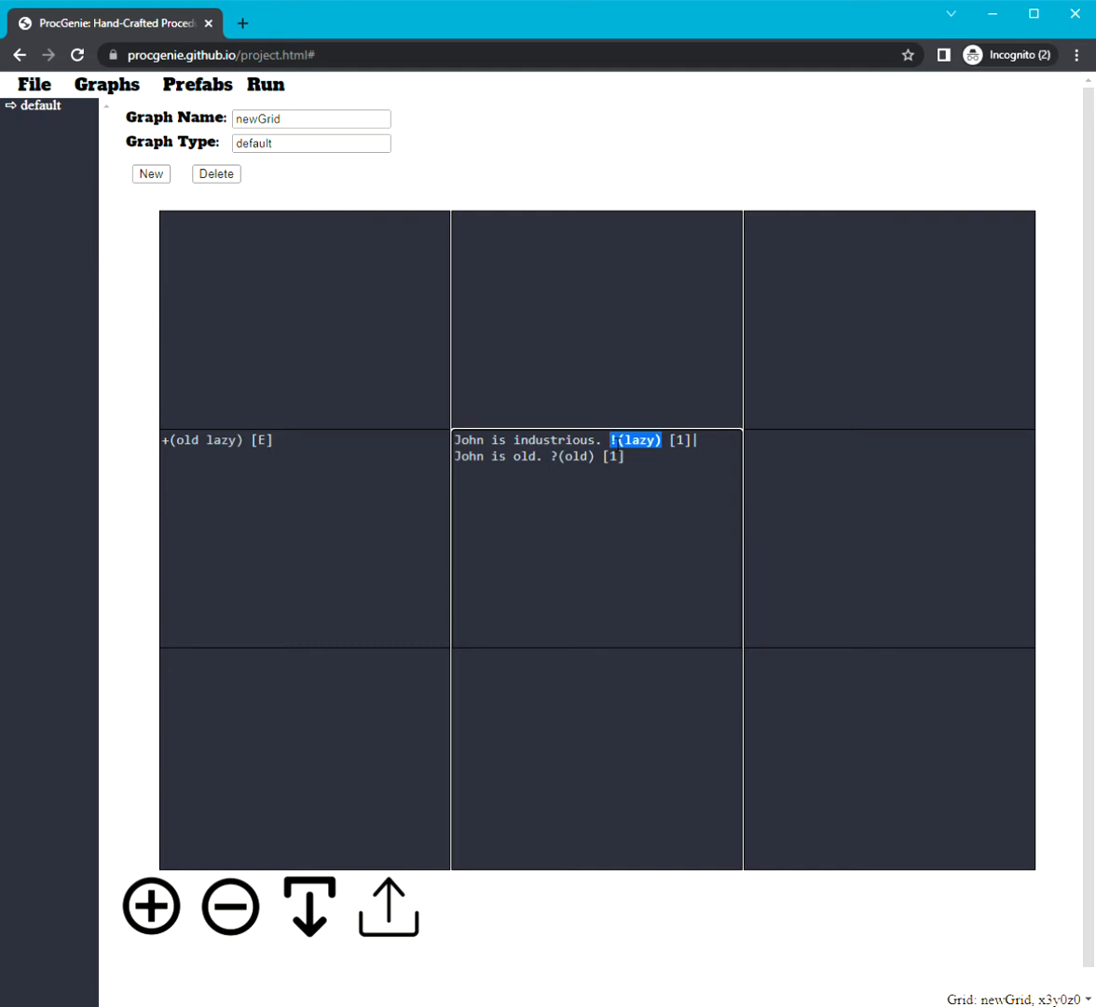
click(629, 457)
drag(616, 441, 626, 446)
click(626, 451)
- Add a third alternative saying the character is old and lazy, separated by | and with the condition ?(old lazy)
click(656, 463)
text(|)
key(Return)
text(John )
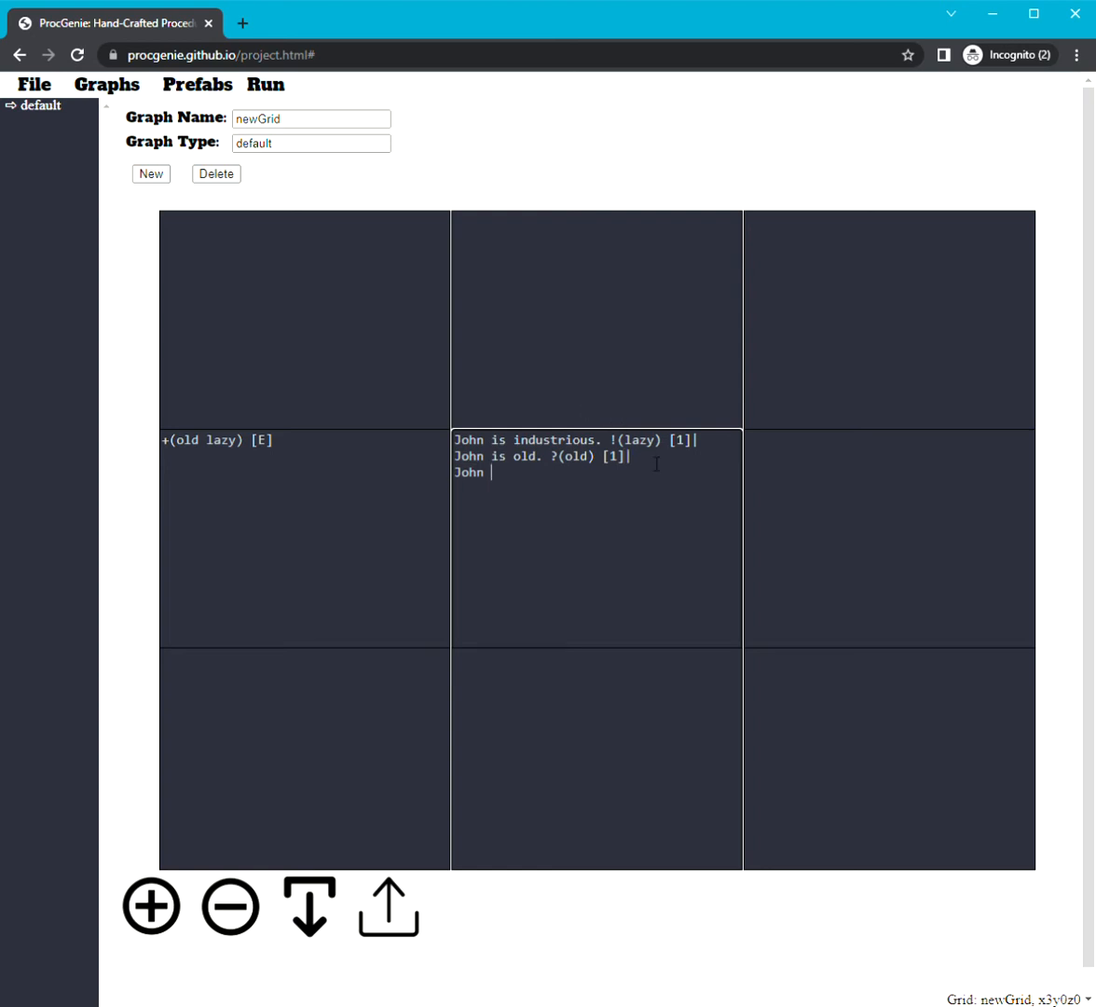
text(is old and lazy. ?(old lazy))
- Run the graph several times to test the ?(old lazy) alternative, and return to the grid
click(267, 85)
click(263, 96)
click(257, 90)
click(262, 94)
click(259, 91)
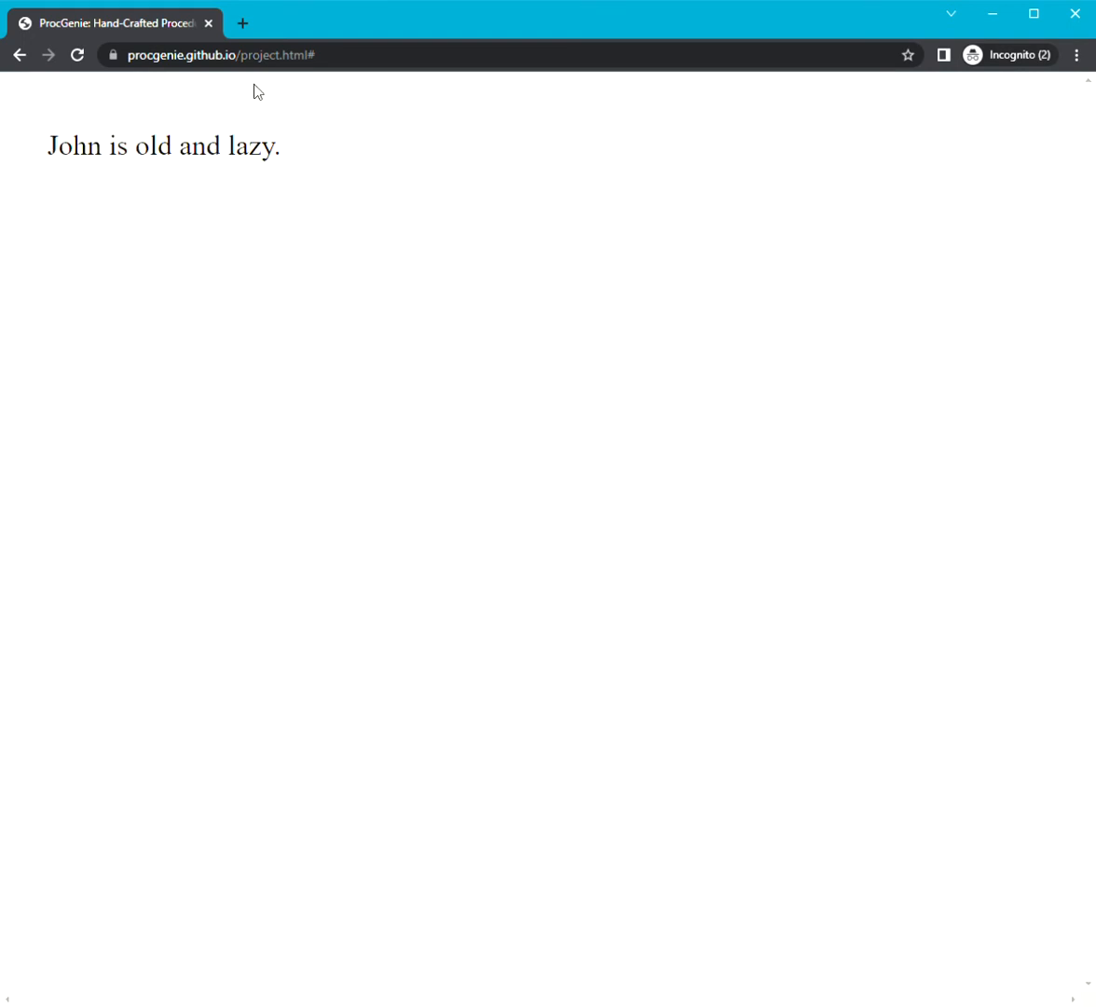
key(Escape)
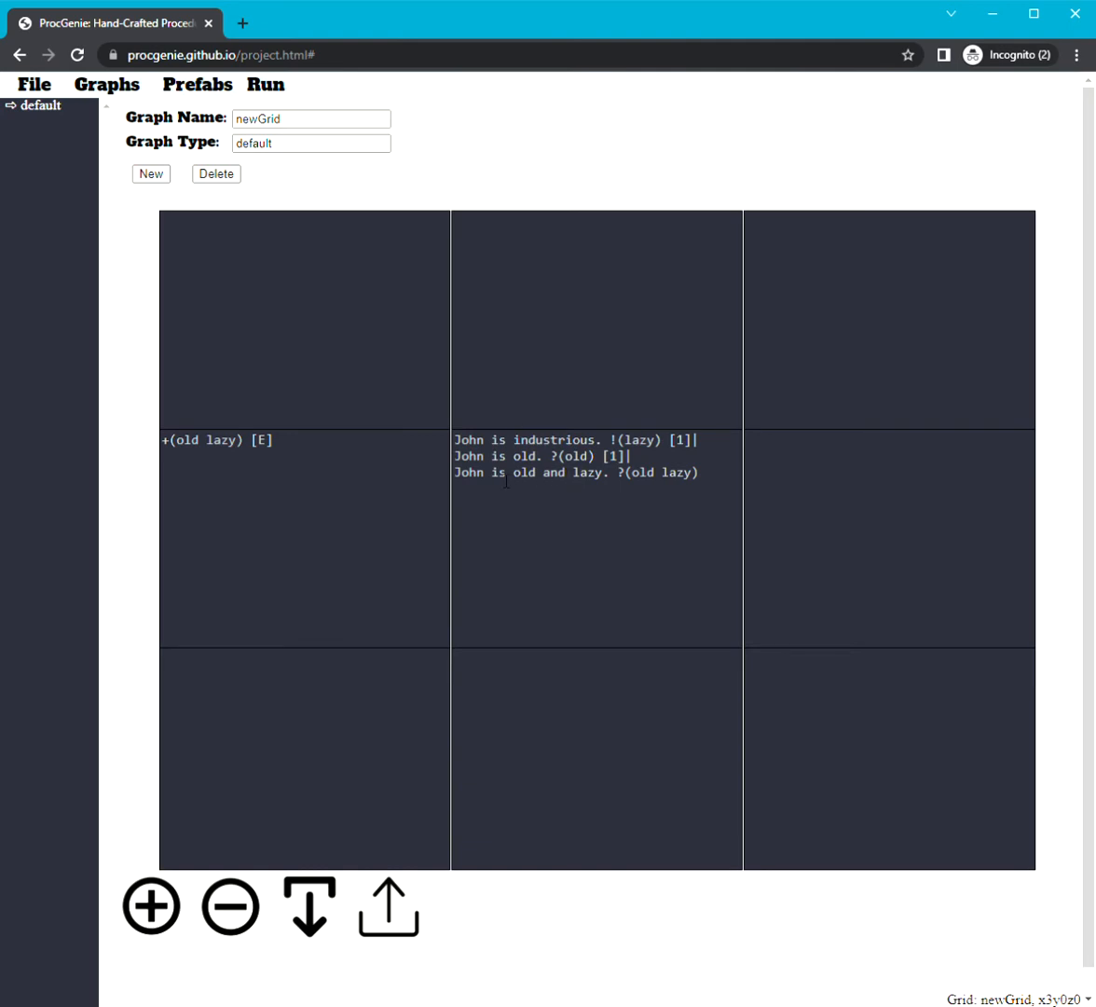
- Add a fourth alternative saying the character is not old or lazy, separated by | and with the condition !(old lazy)
drag(611, 439, 518, 448)
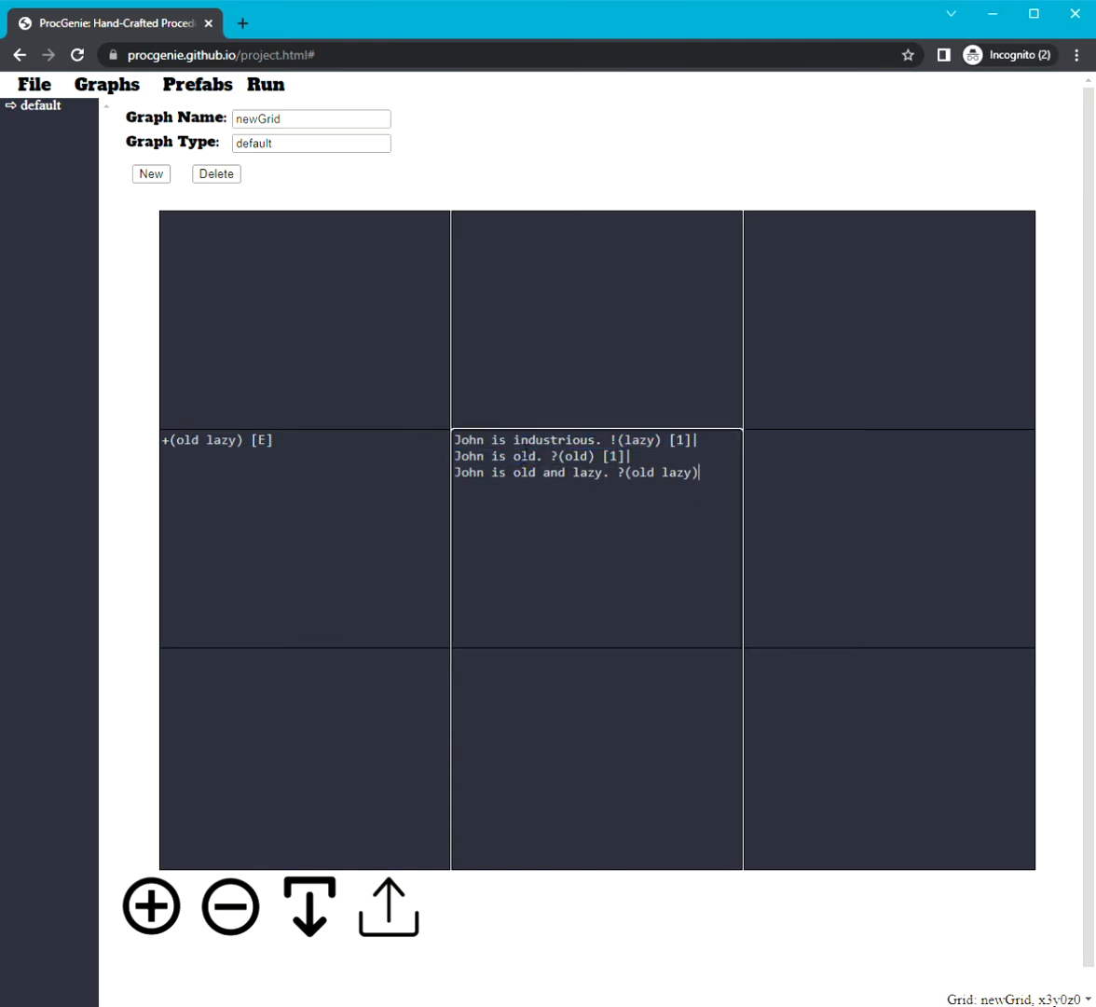
click(246, 448)
click(821, 489)
text(John is not old or lazy. )
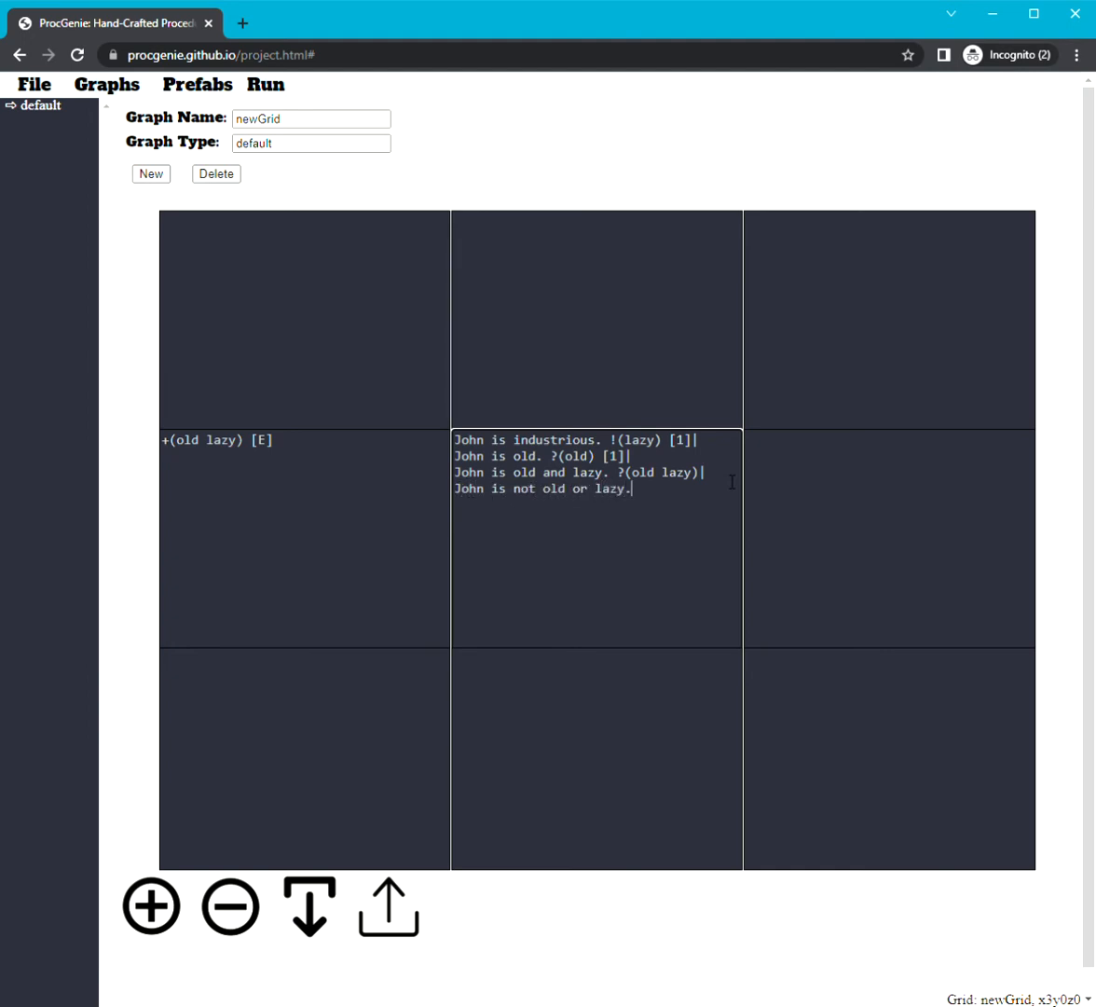
text(!()
drag(633, 473, 701, 479)
click(655, 490)
text(old lazy))
drag(640, 490, 721, 493)
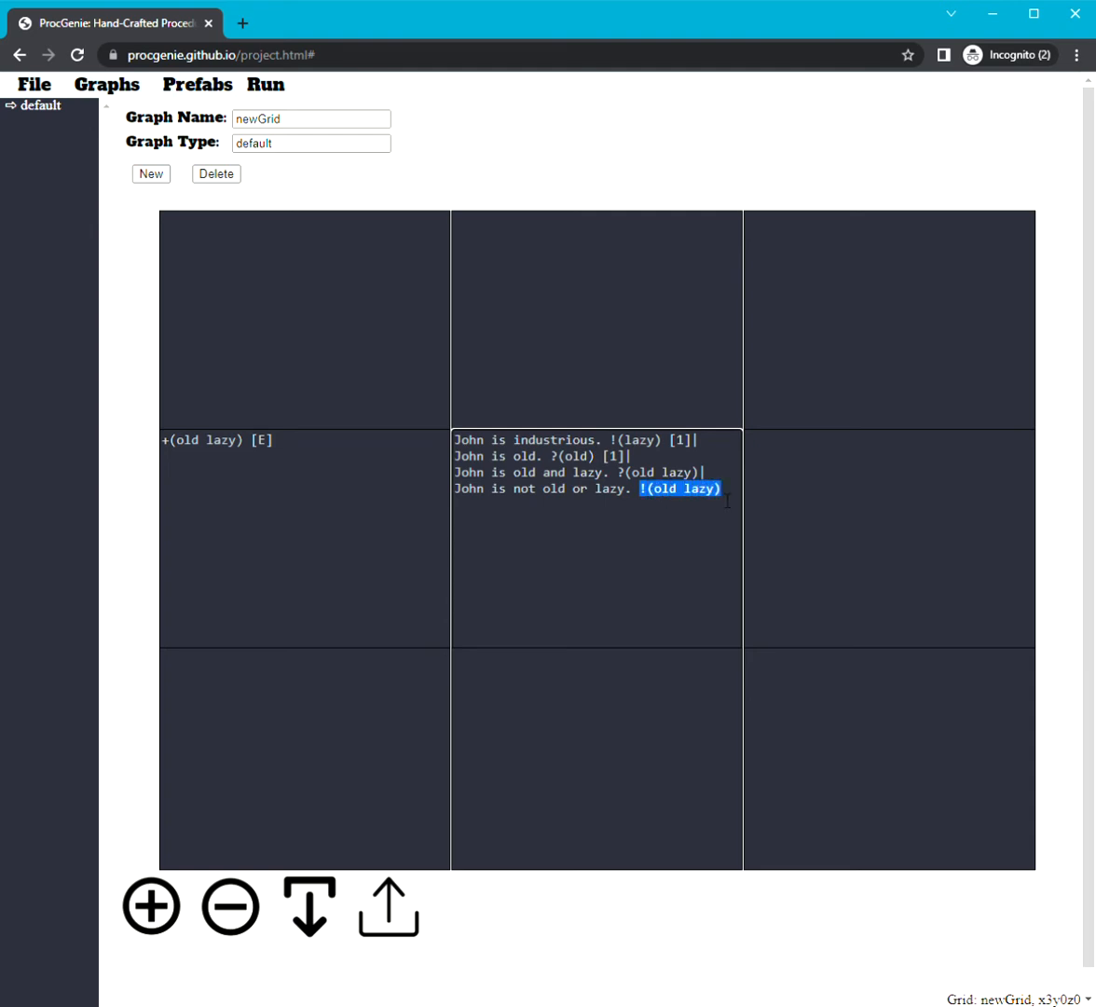
click(721, 491)
- Run the graph several times to test the four alternatives, and return to the +(old lazy) [E] tag cell
click(267, 89)
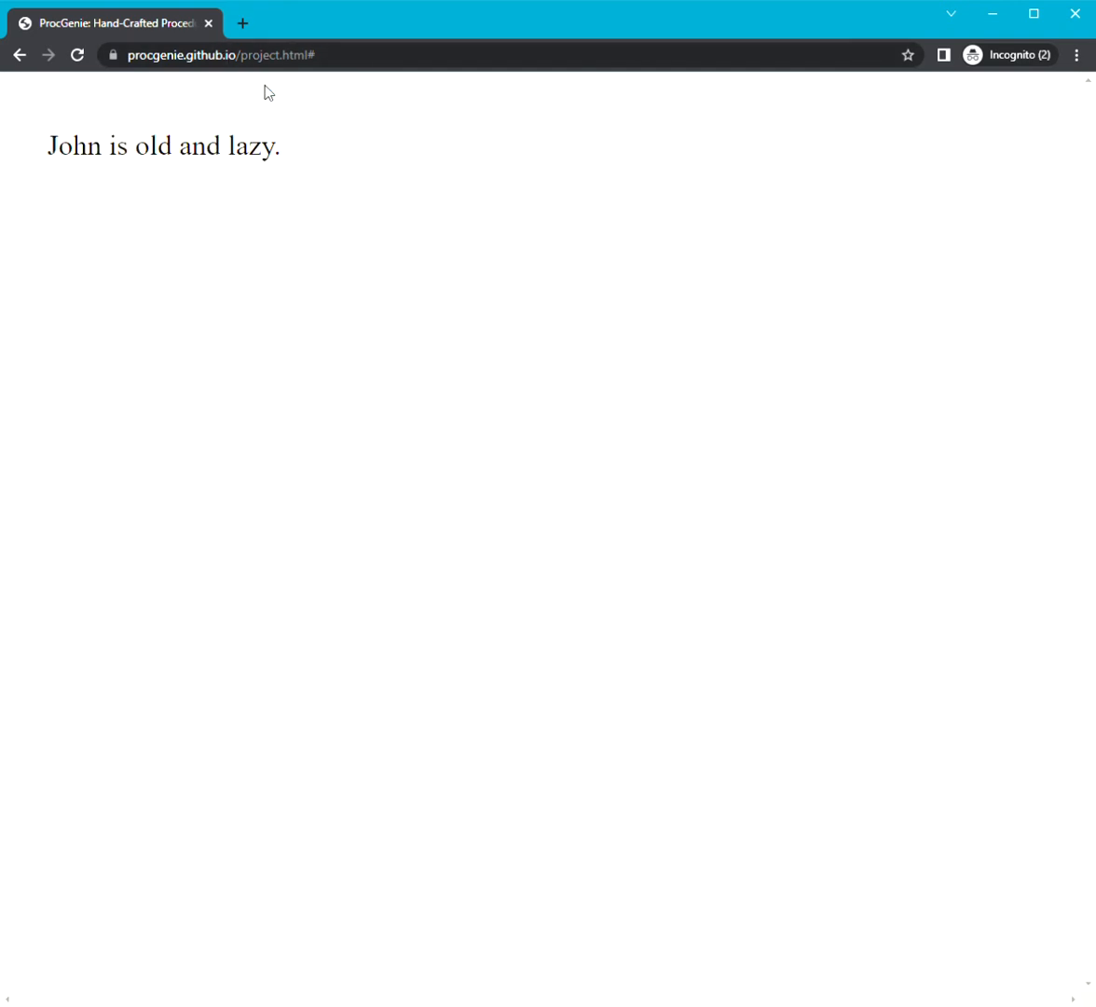
key(Escape)
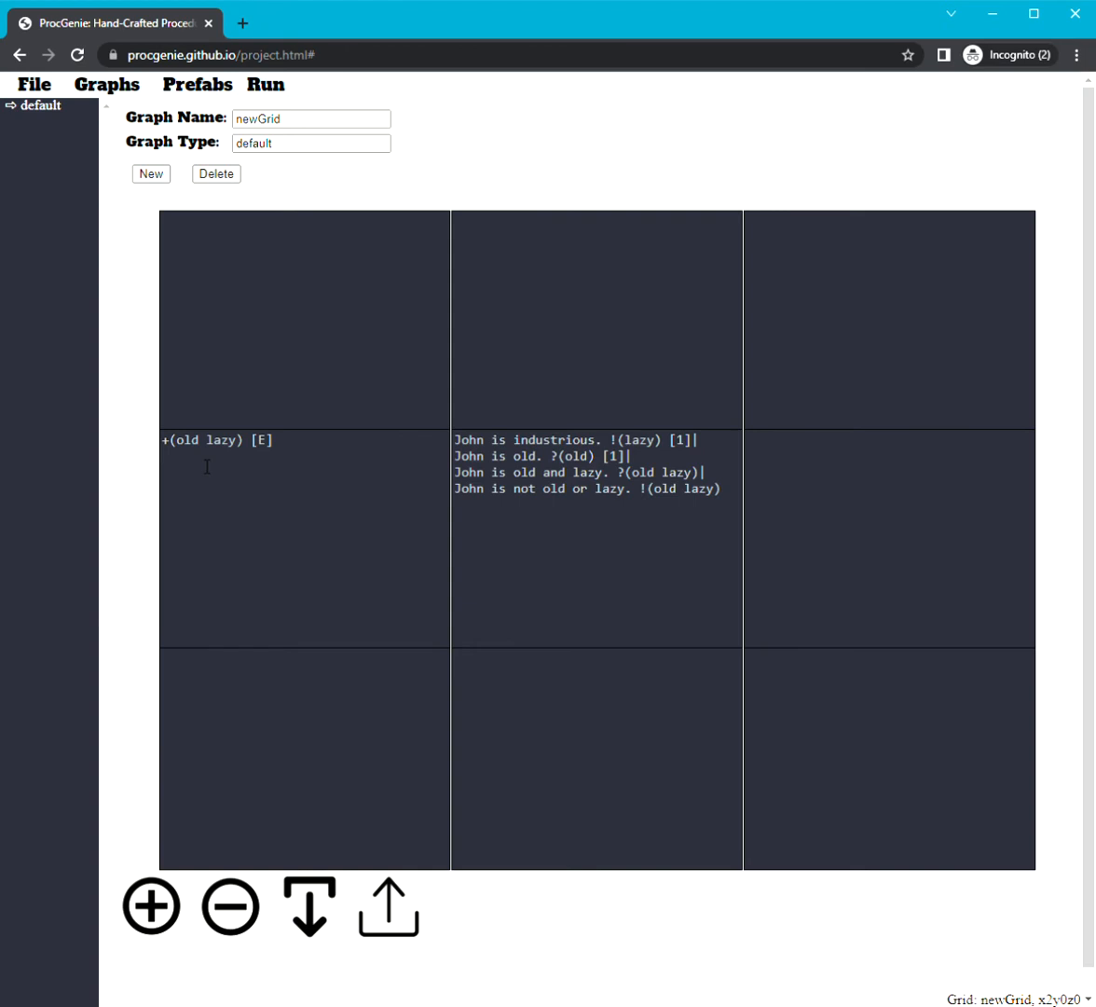
click(270, 88)
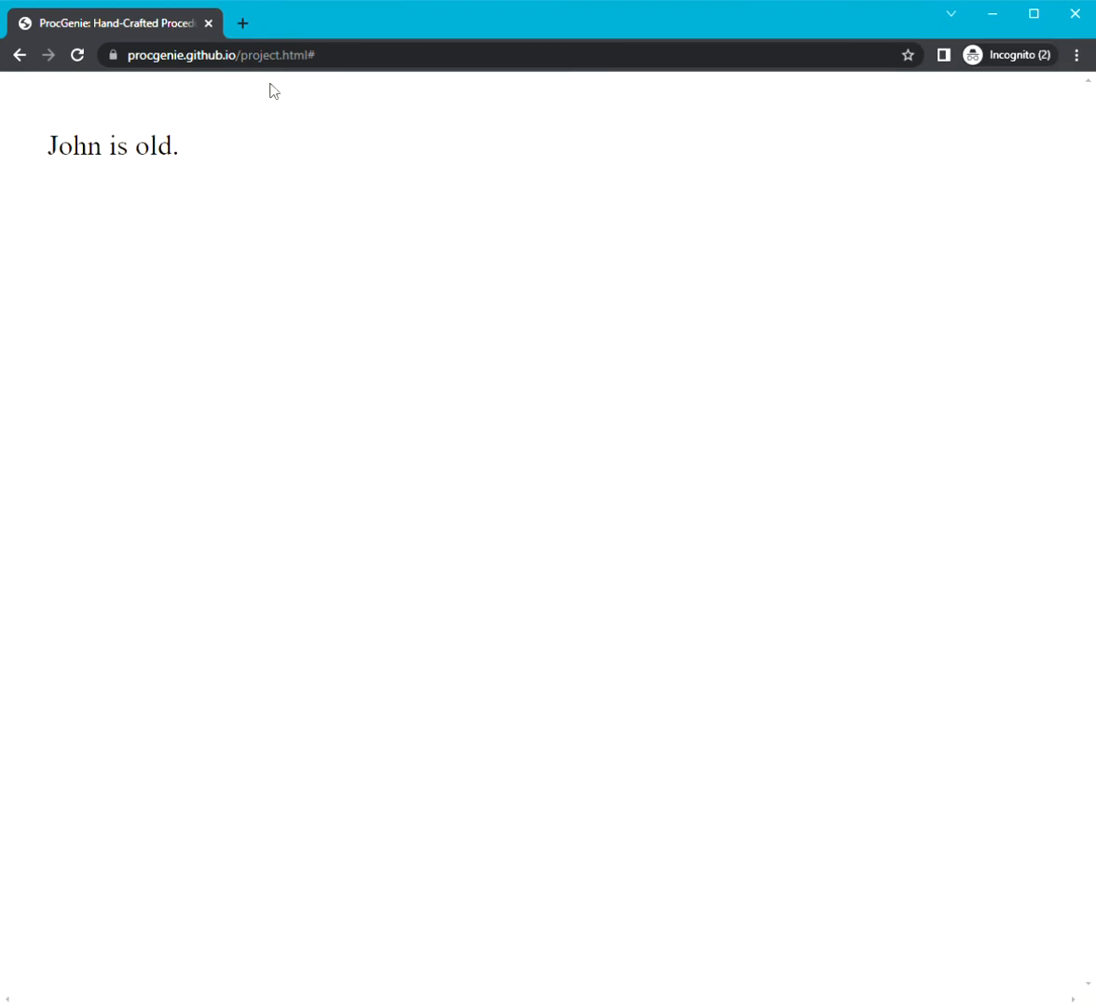
key(Escape)
click(273, 88)
key(Escape)
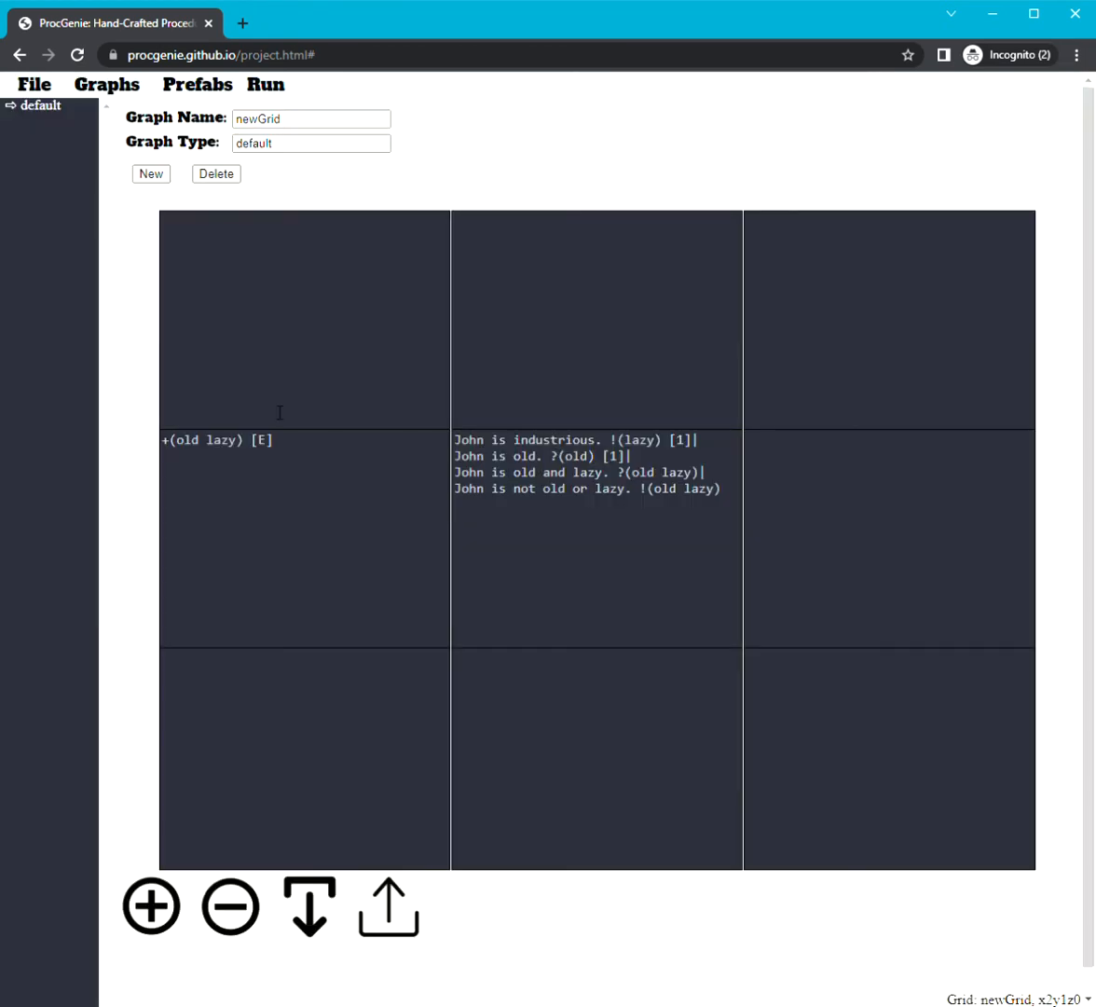
click(357, 466)
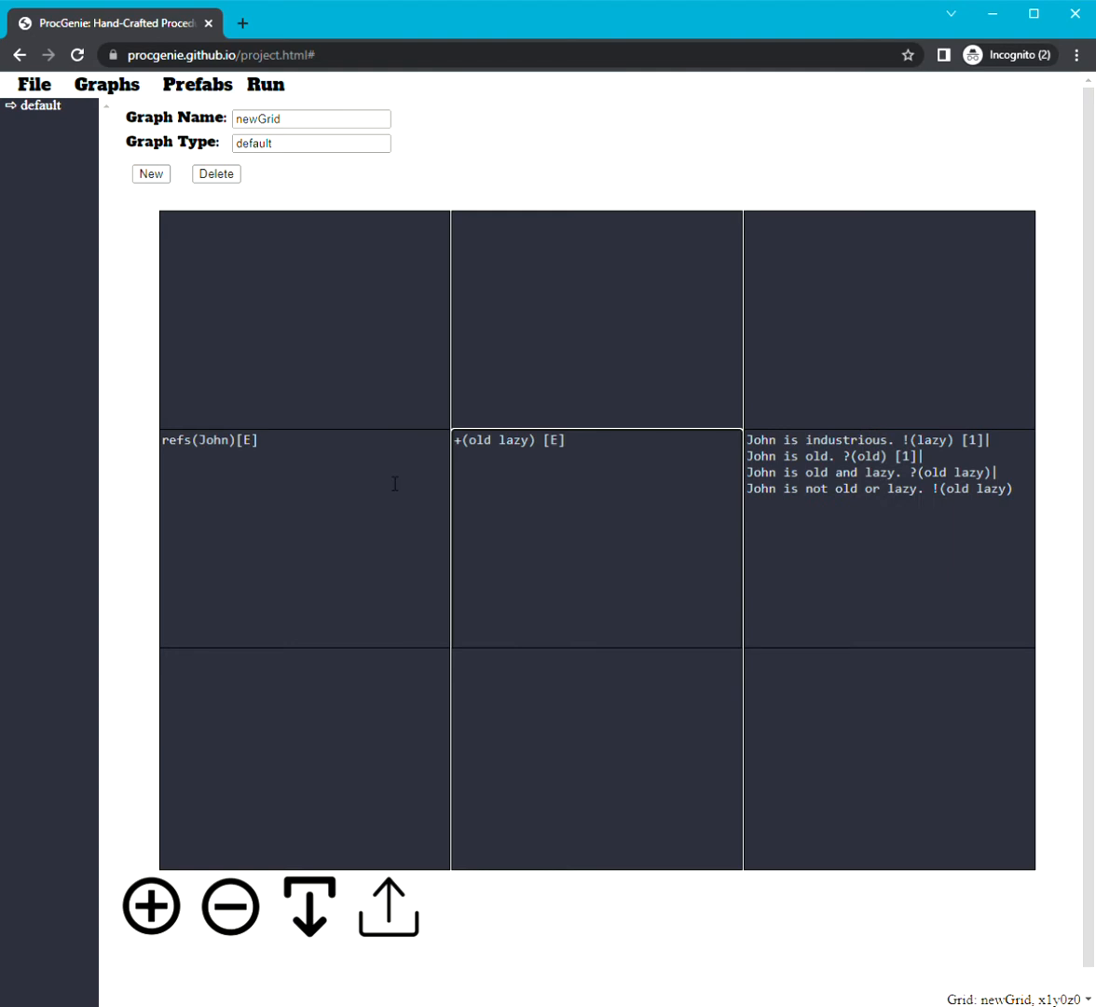
- Give the +(old lazy) tag alternative the weight [1] and add a second alternative, +(industrious) [1][E], separated by |
key(Left)
key(Left)
key(Left)
text([1])
key(Right)
key(Right)
key(Right)
text(|)
key(Return)
text(+(indu)
key(BackSpace)
text(ustrious) [1][E])
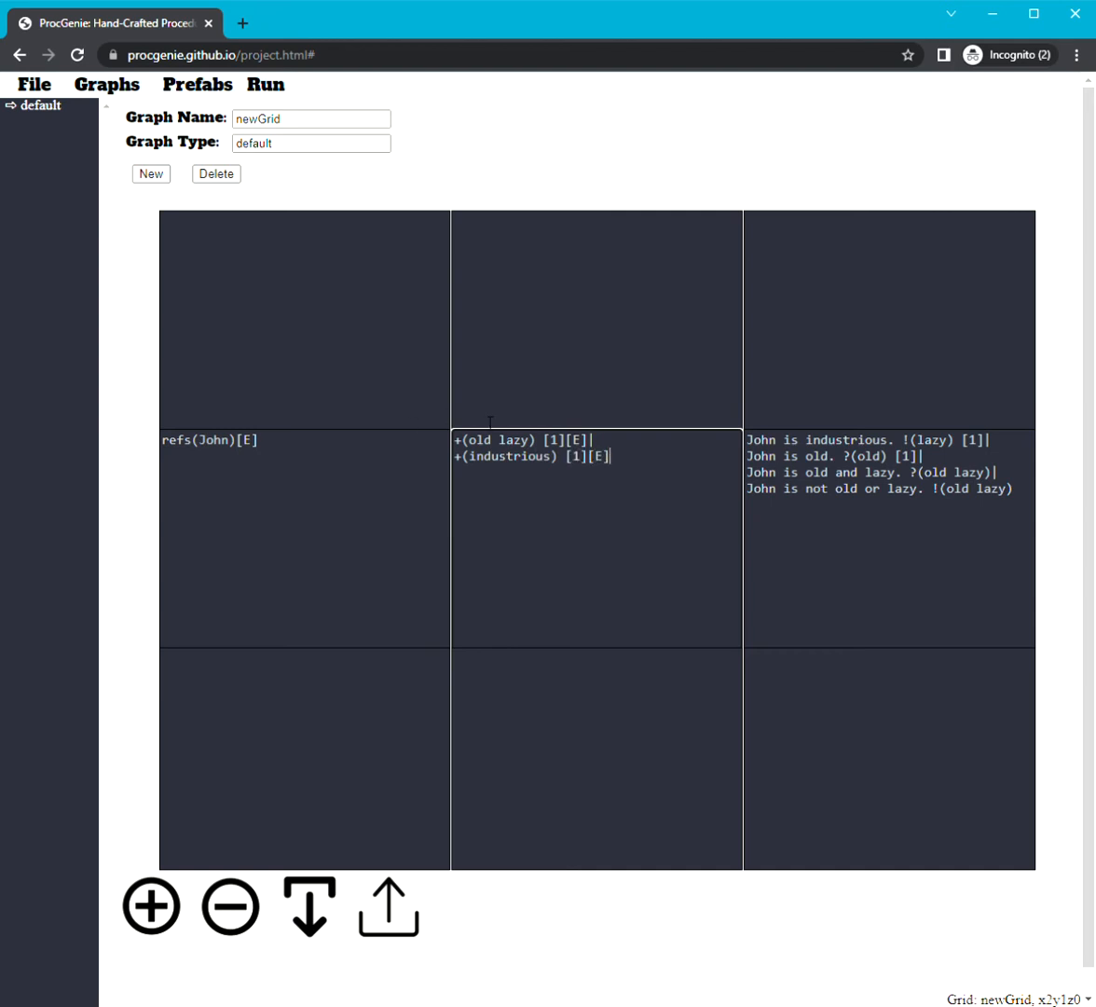
text(|)
- Run the graph repeatedly to test the random choice between the old lazy and industrious tags, and return to the grid
drag(559, 442, 473, 444)
click(651, 454)
drag(635, 461, 440, 466)
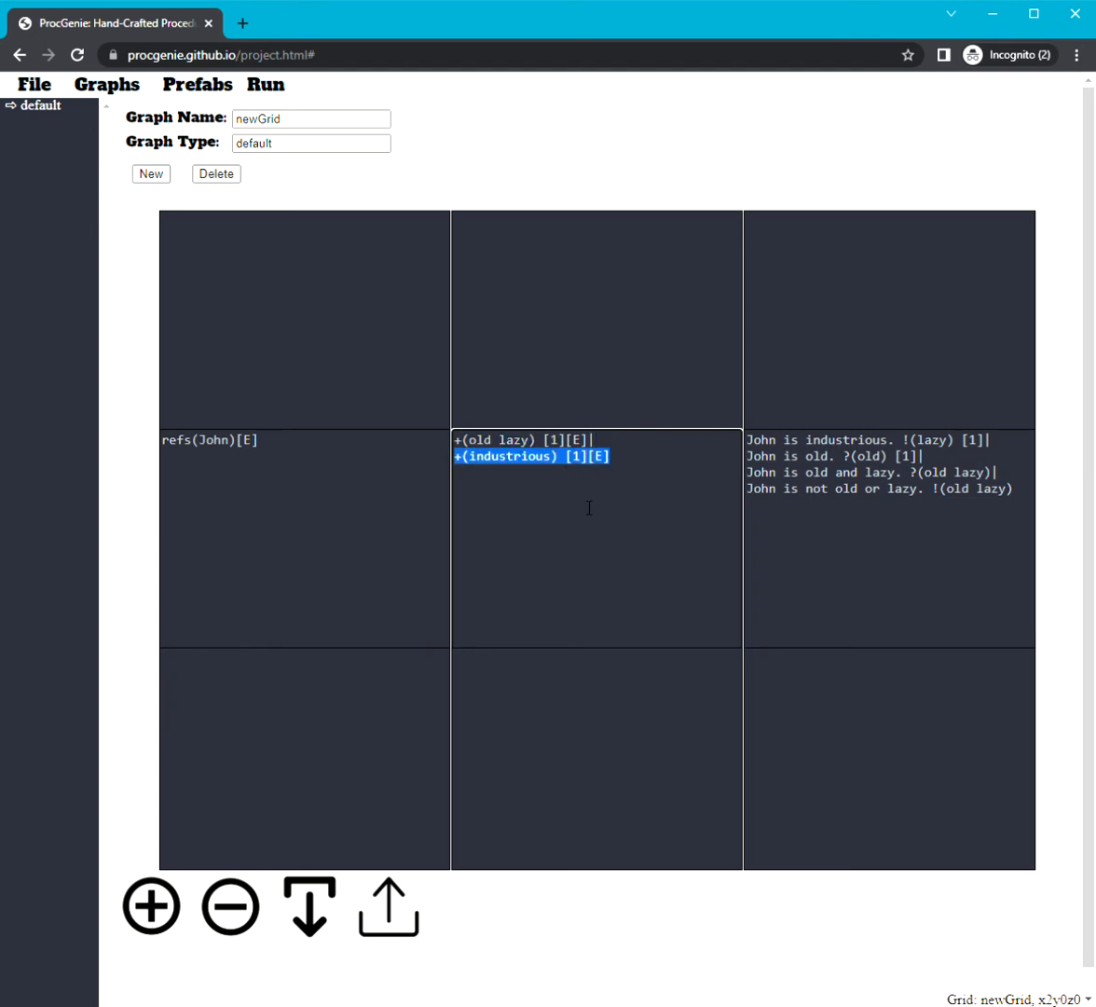
click(836, 447)
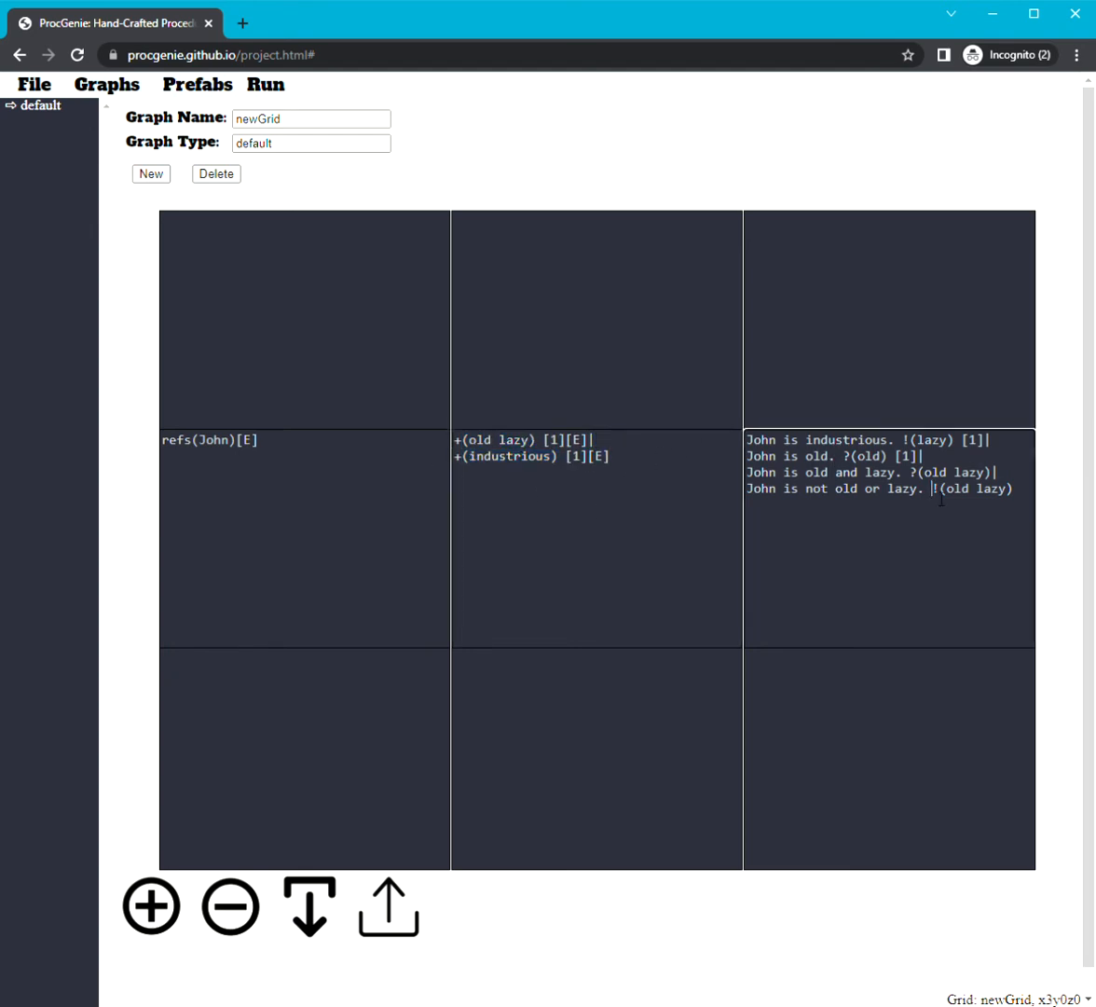
click(285, 89)
click(279, 91)
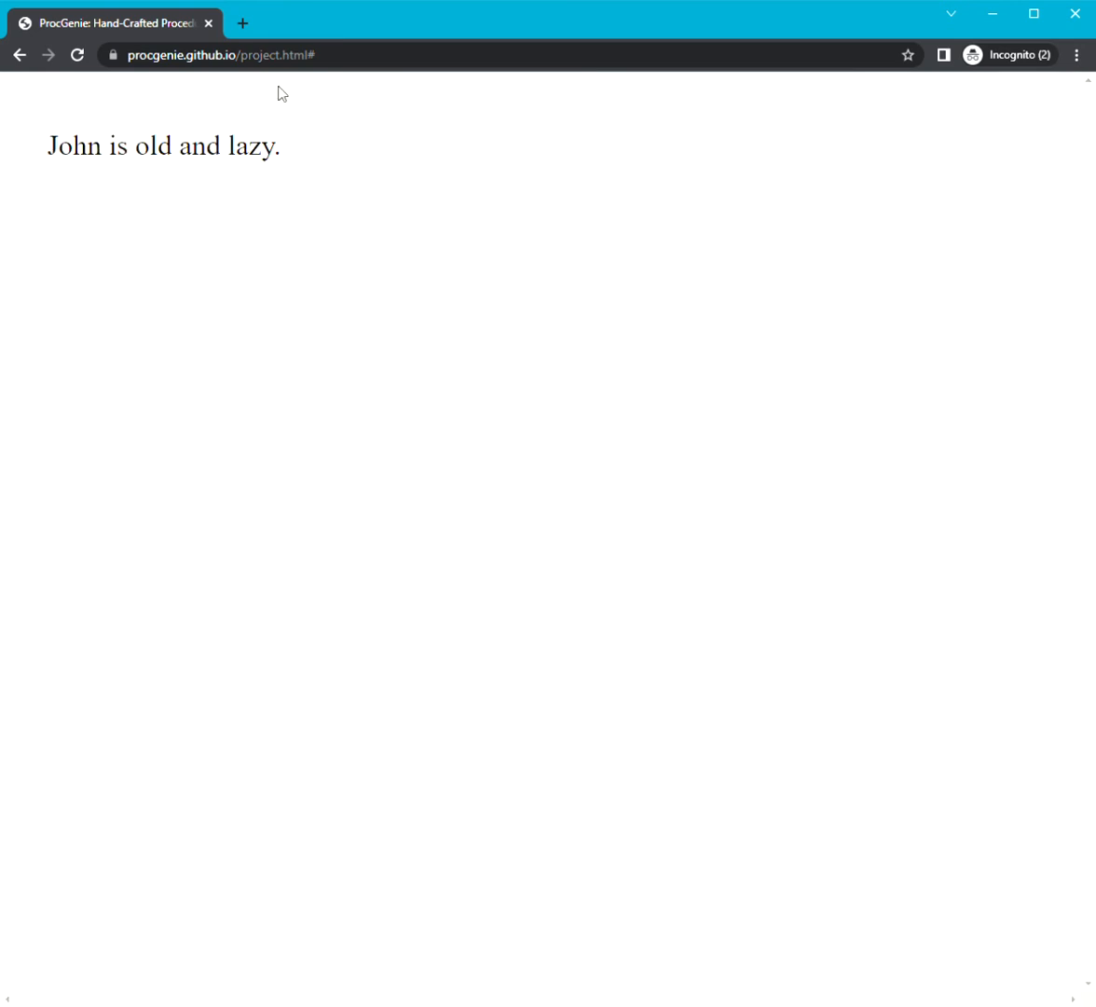
click(280, 89)
click(280, 89)
click(280, 89)
click(280, 89)
click(281, 91)
click(283, 91)
click(283, 91)
click(283, 92)
click(286, 91)
click(284, 91)
click(279, 89)
click(281, 91)
drag(282, 150, 35, 179)
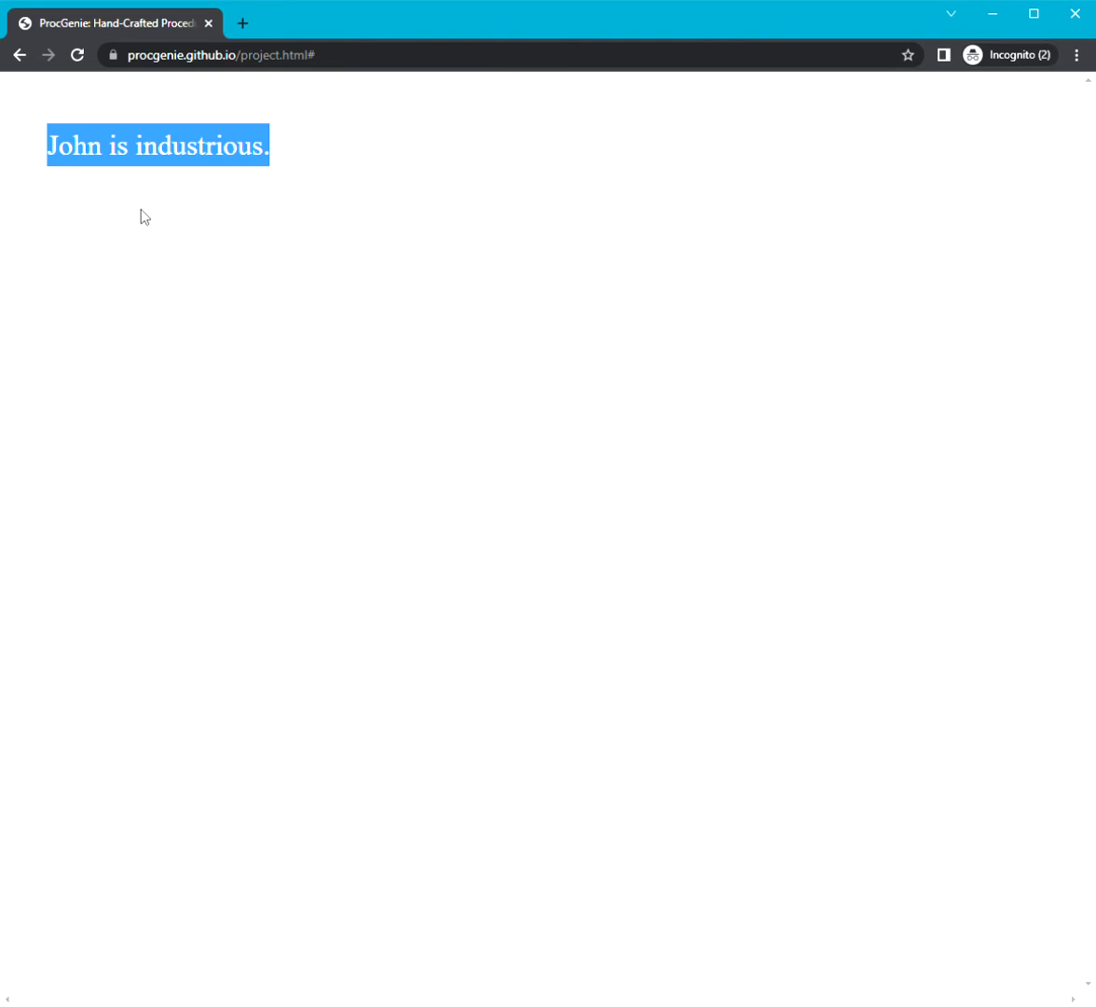
key(Escape)
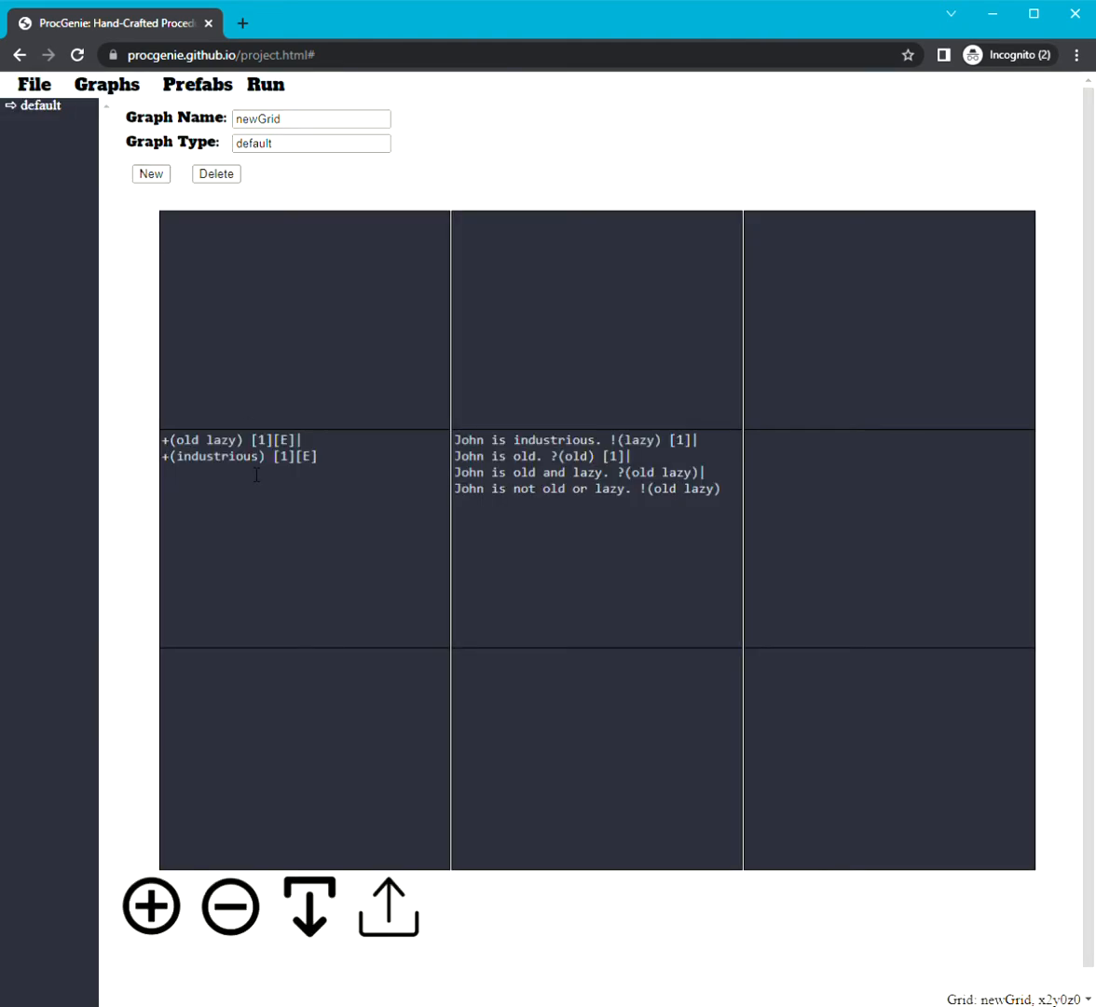
- Examine the row from its [START] cell, including the weights and exits of the two tag alternatives in the enlarged tag cell
click(281, 490)
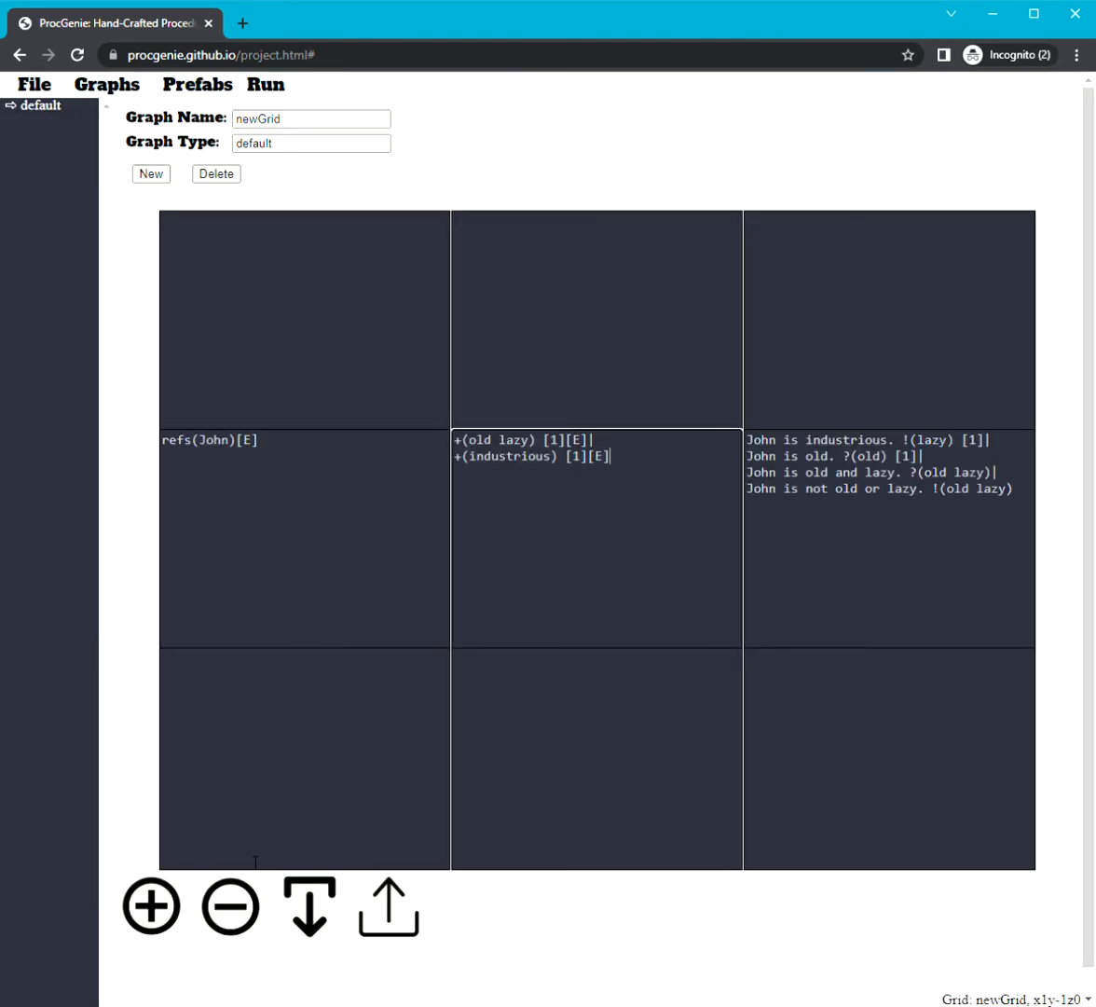
click(230, 906)
click(335, 503)
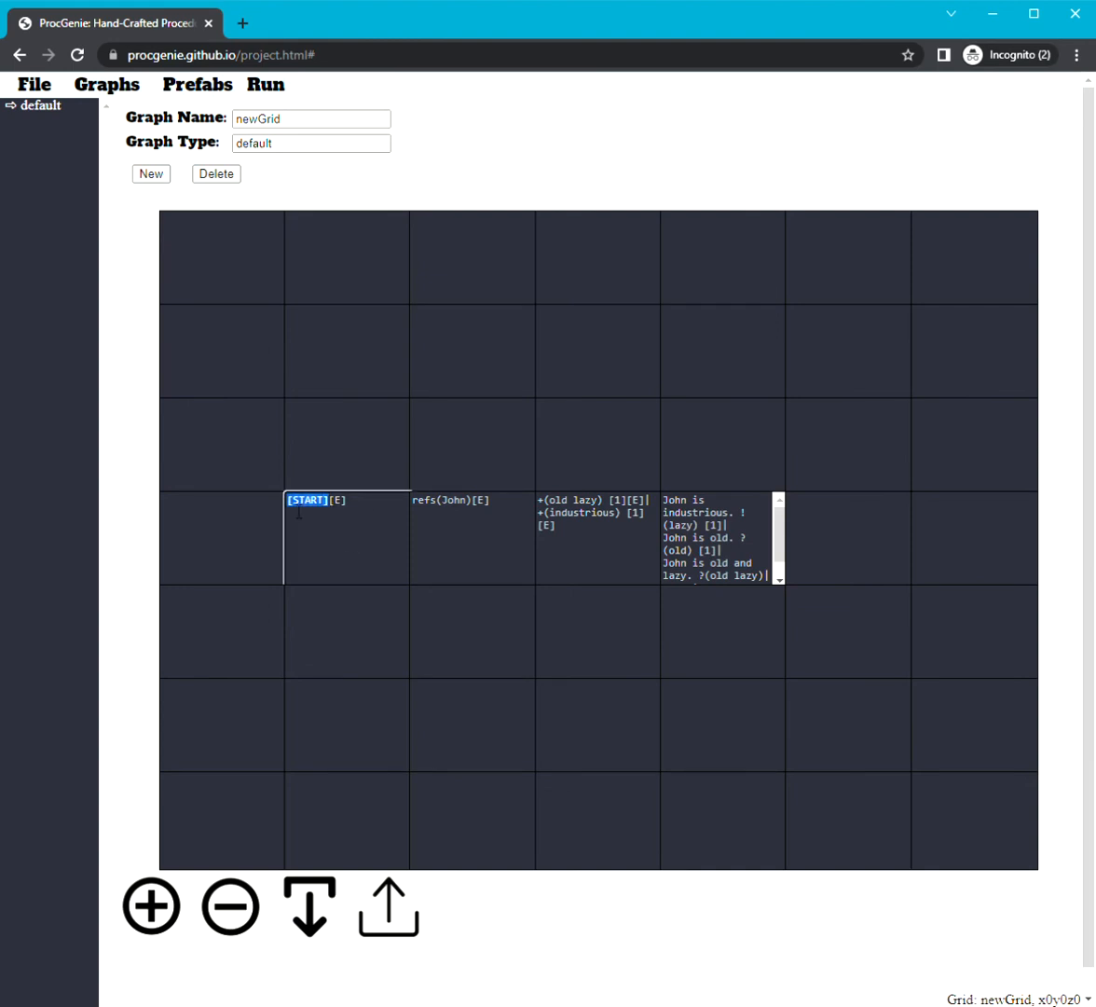
click(702, 513)
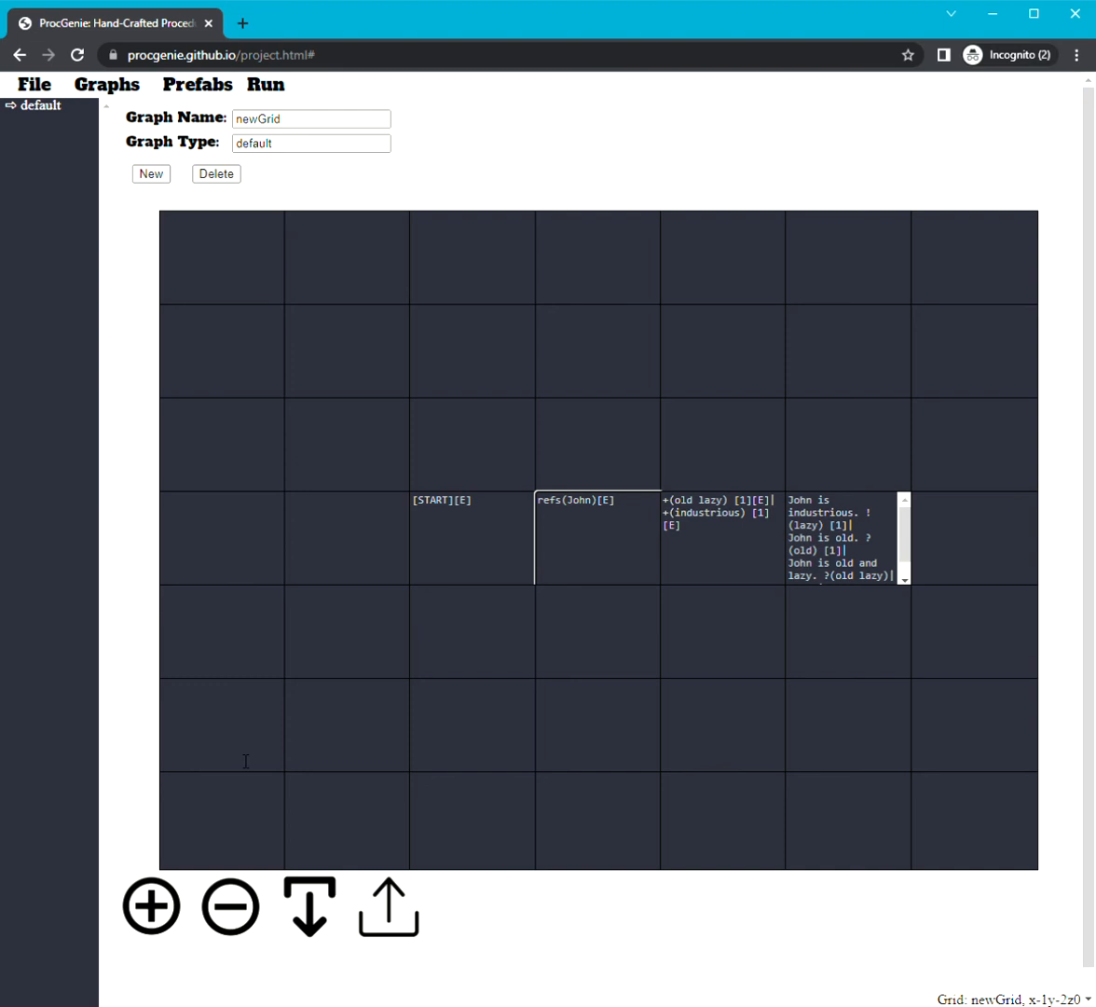
click(165, 901)
click(866, 513)
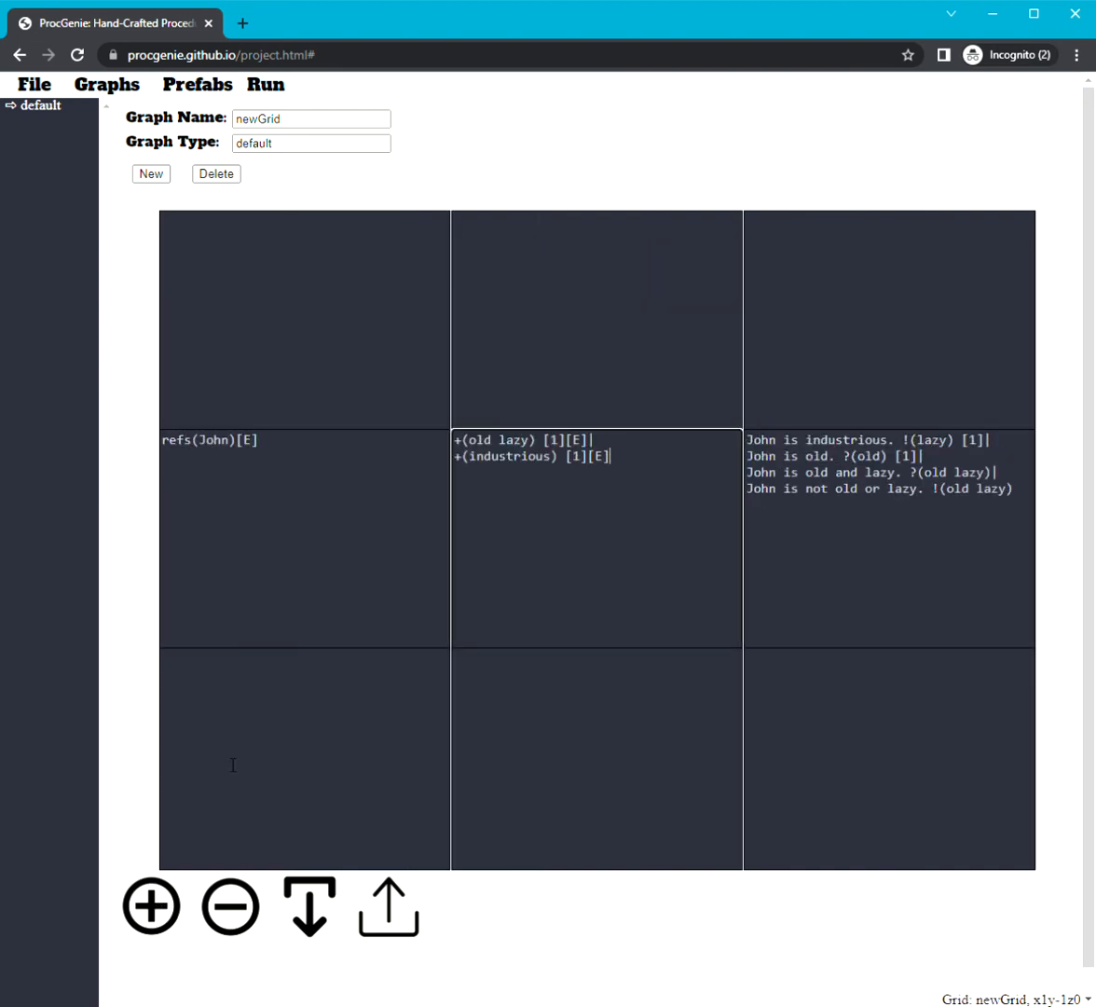
click(152, 905)
drag(277, 318, 139, 213)
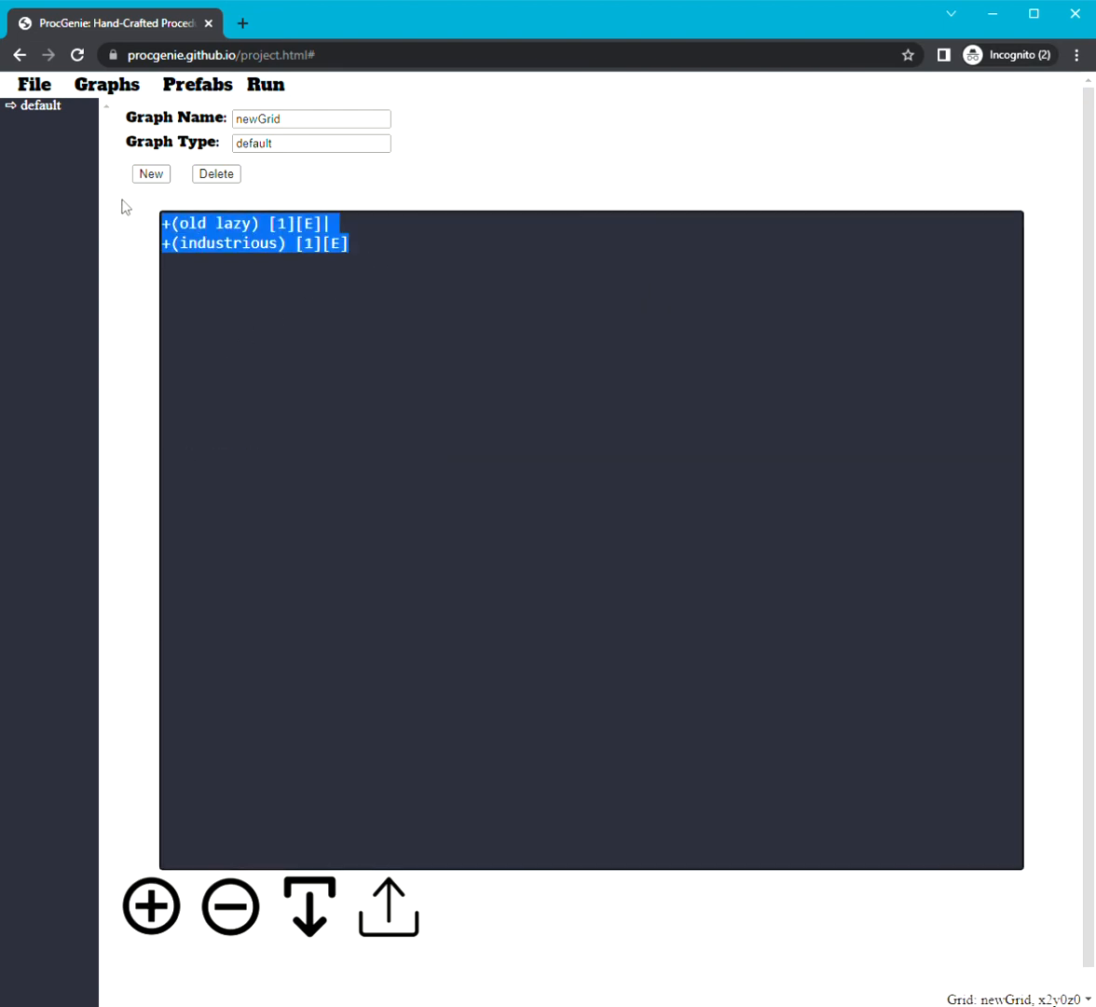
drag(266, 223, 113, 232)
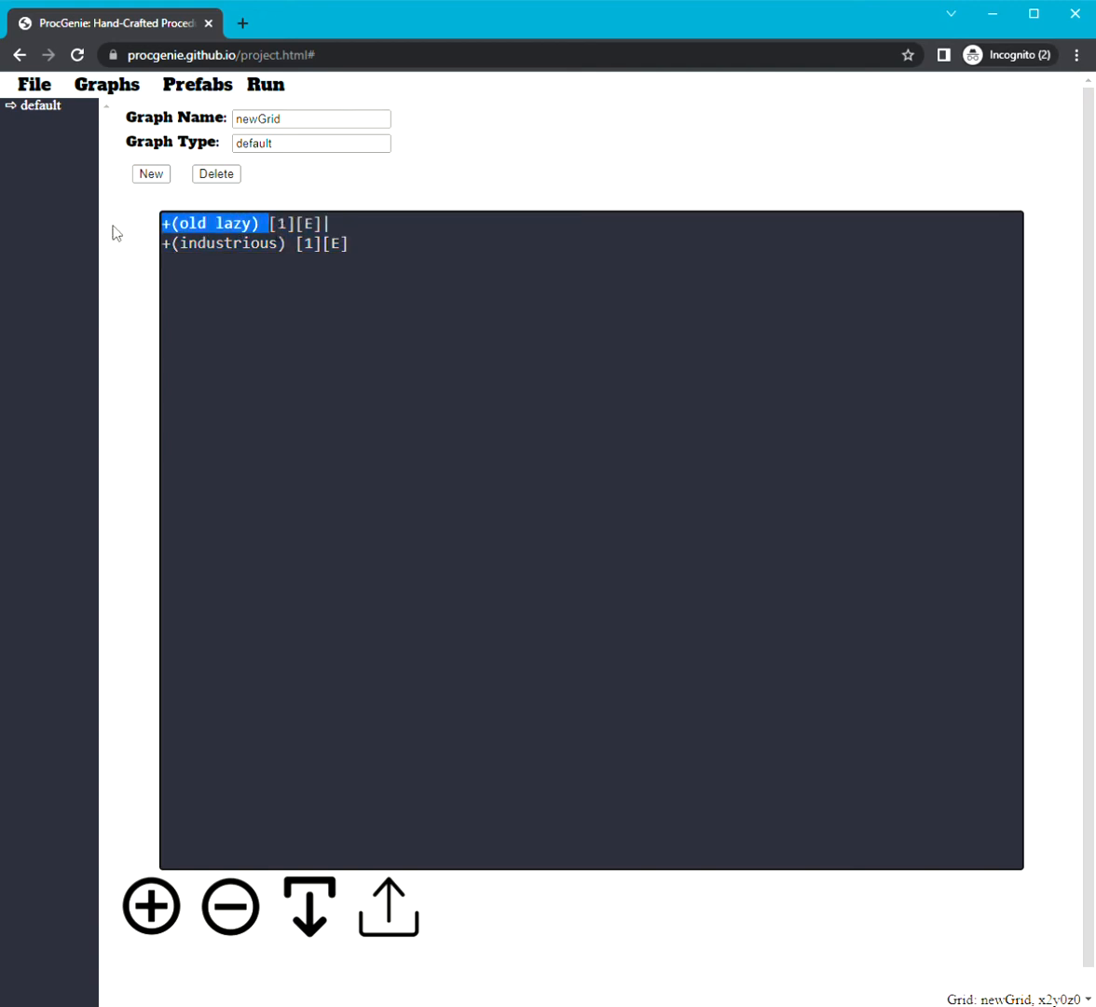
drag(345, 243, 139, 247)
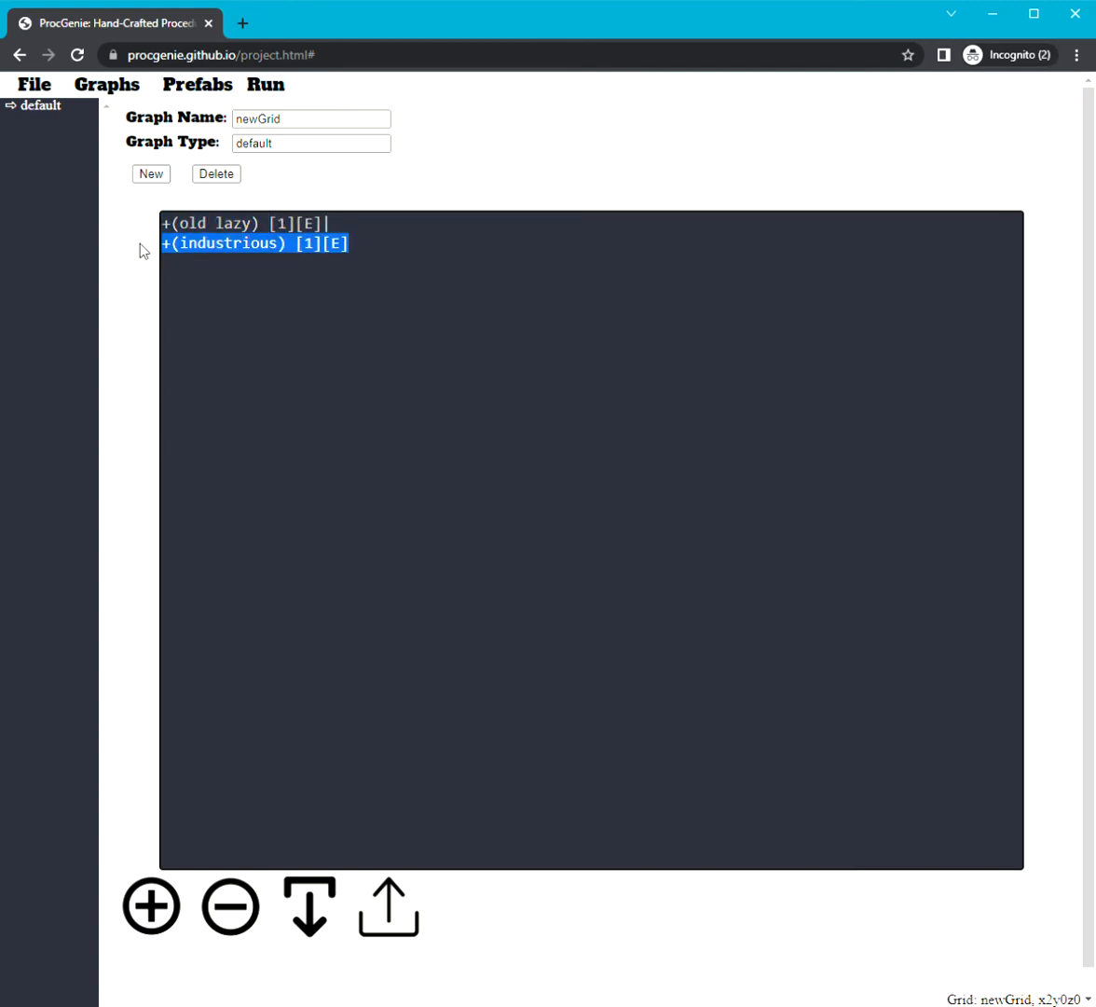
click(286, 224)
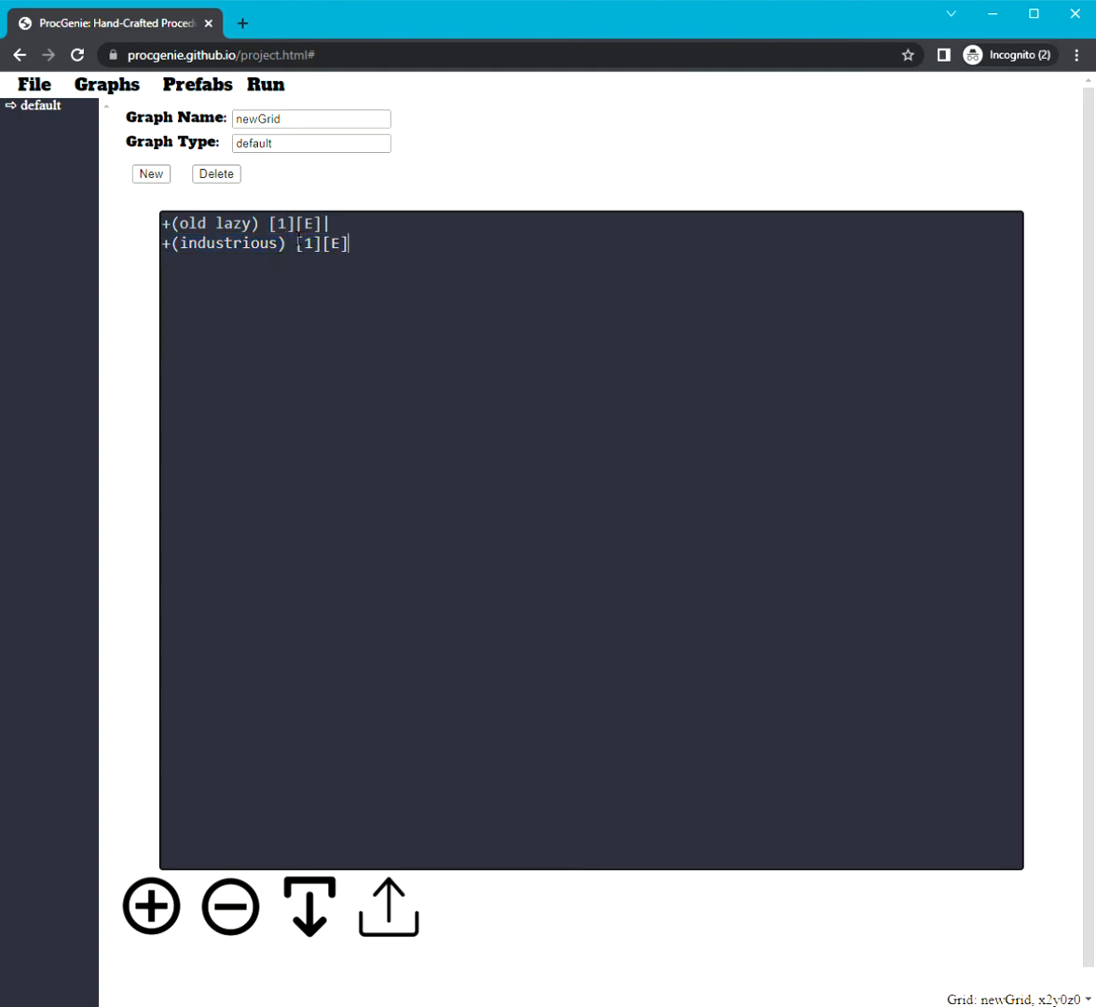
mouse_move(298, 238)
mouse_down()
mouse_move(285, 239)
mouse_move(318, 251)
mouse_up()
double_click(338, 246)
click(349, 250)
- Examine the tag conditions of the four sentence alternatives in the enlarged sentence cell, and return to the grid
click(239, 918)
click(852, 516)
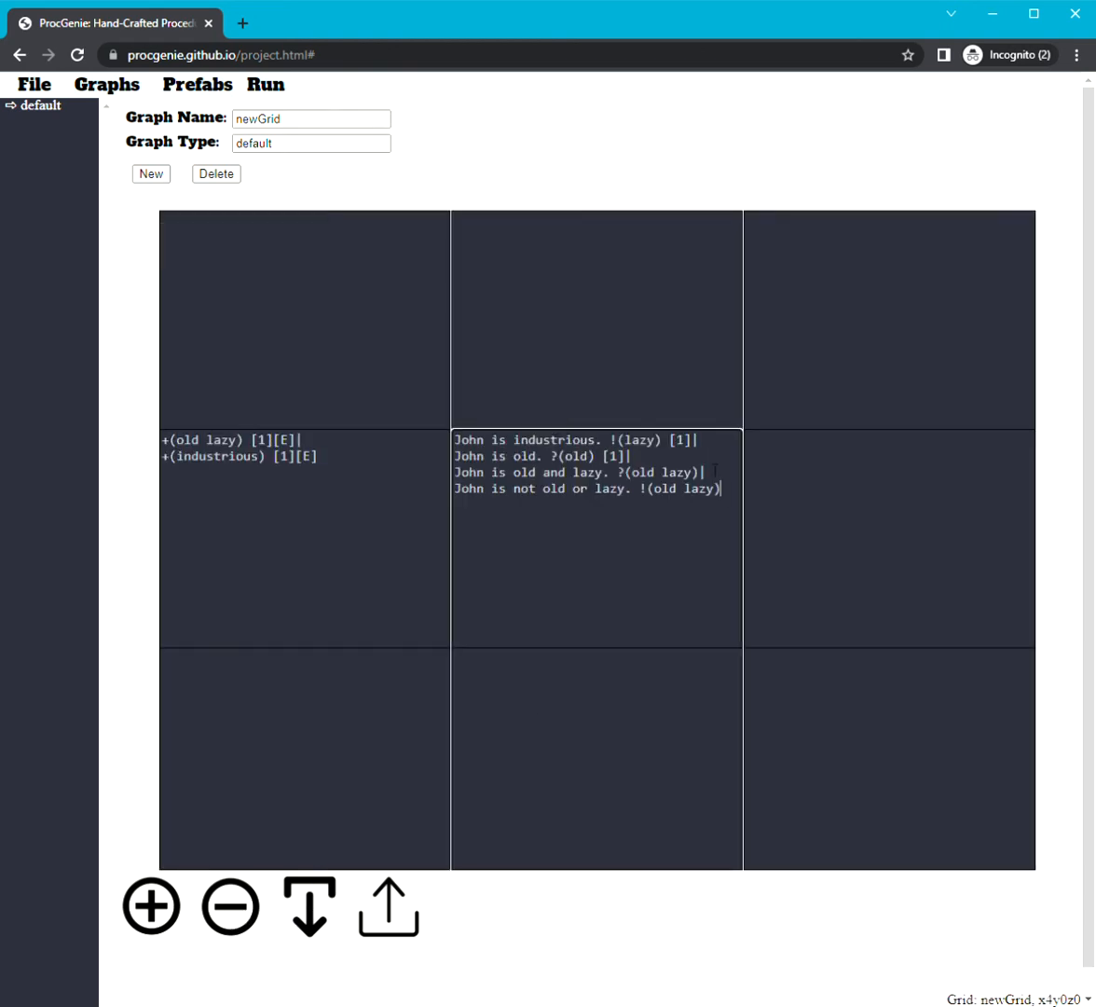
mouse_move(455, 435)
mouse_down()
mouse_move(724, 514)
mouse_move(553, 475)
mouse_move(446, 422)
mouse_up()
click(151, 906)
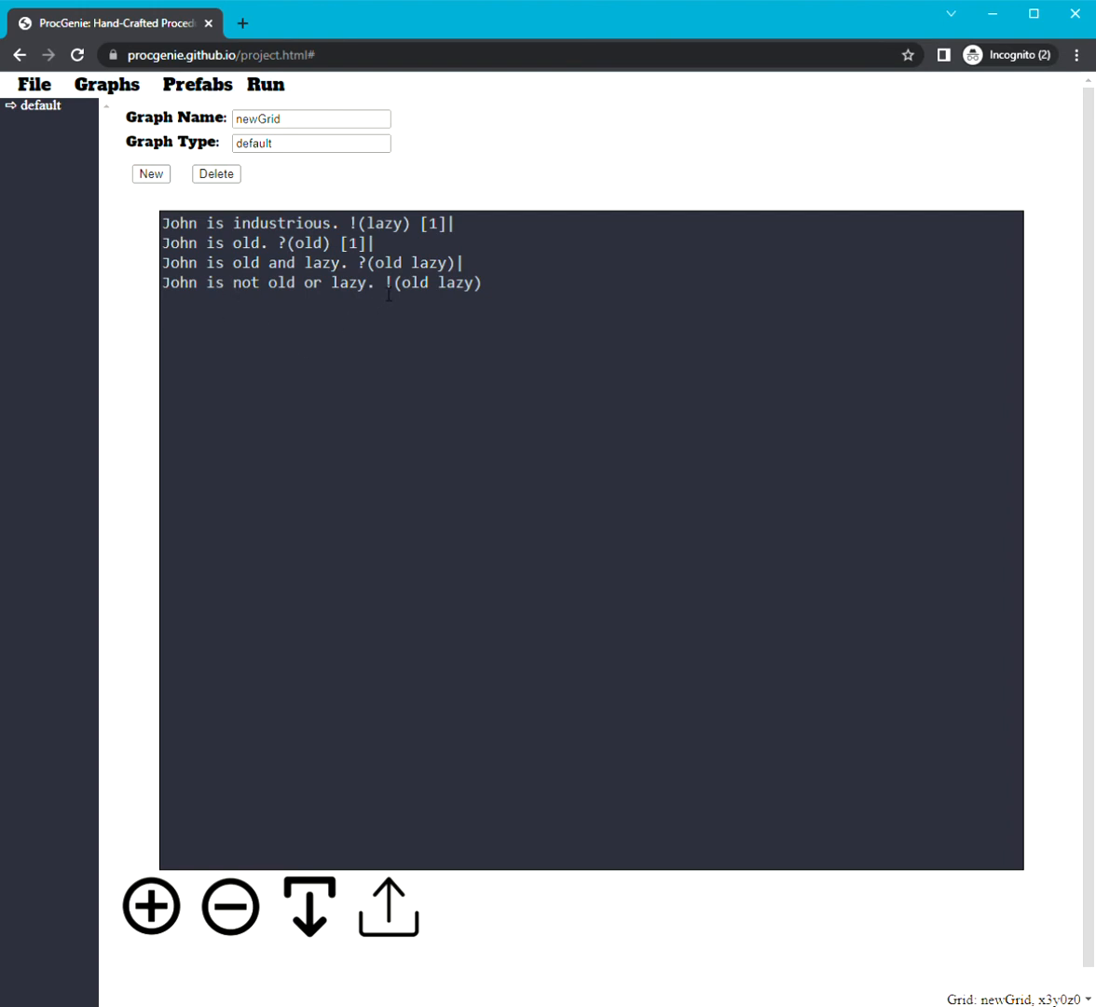
drag(385, 282, 503, 301)
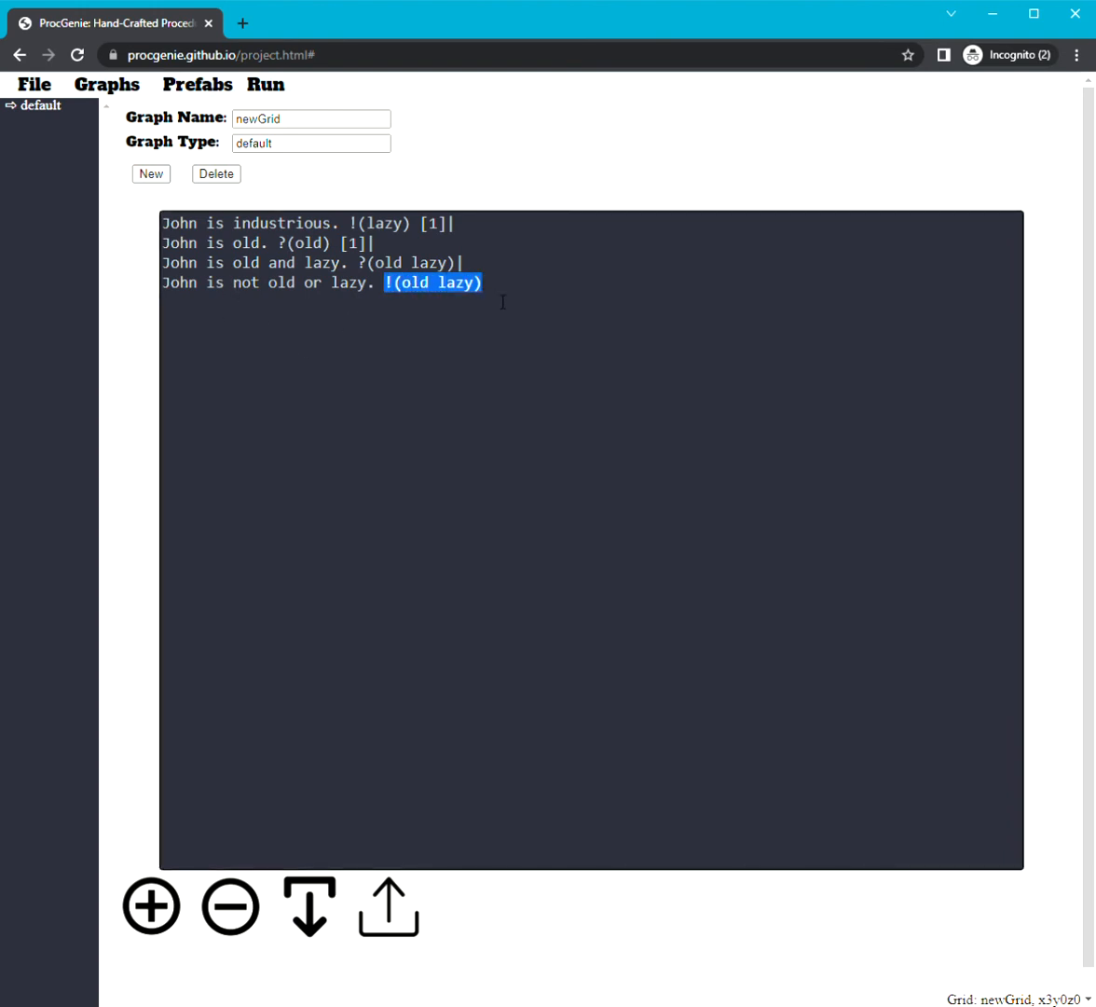
click(502, 301)
drag(350, 223, 412, 226)
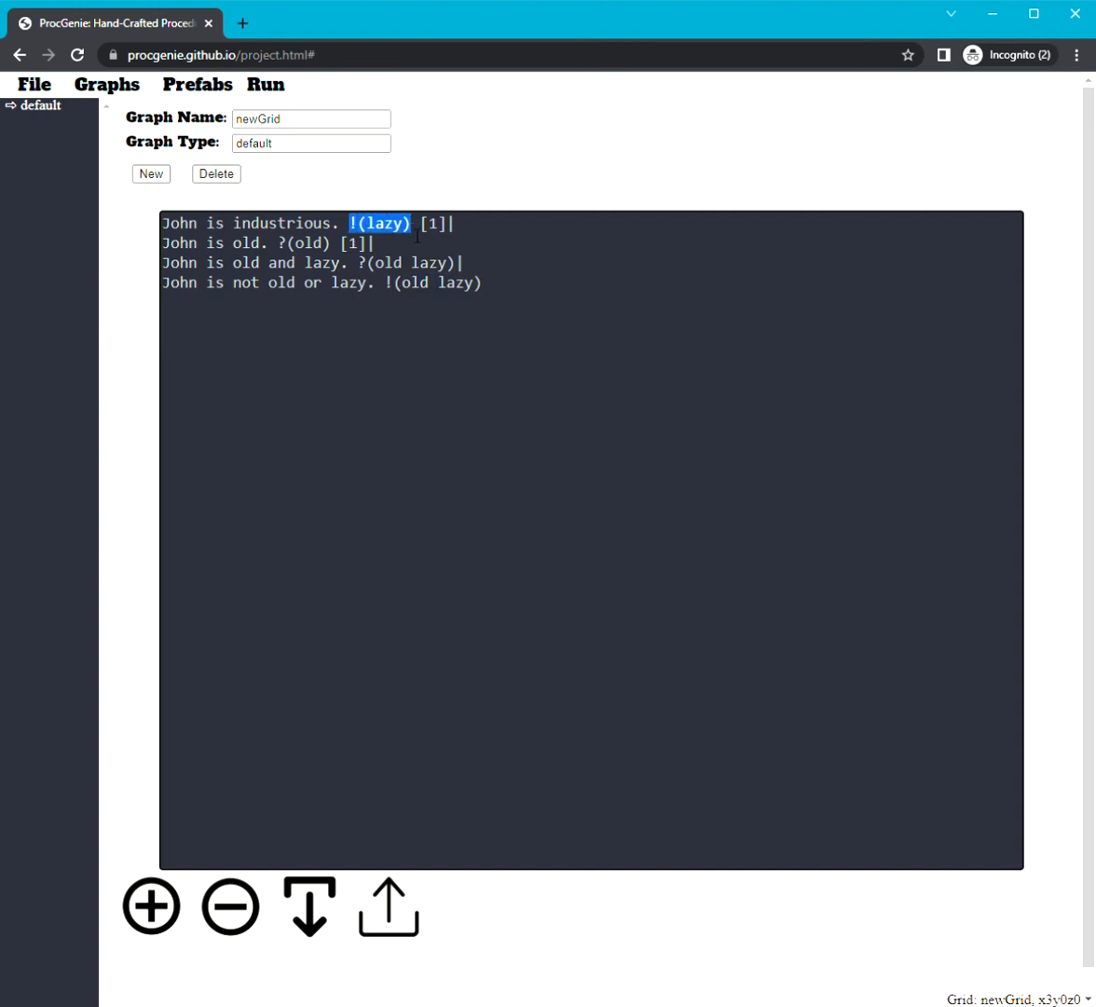
click(418, 237)
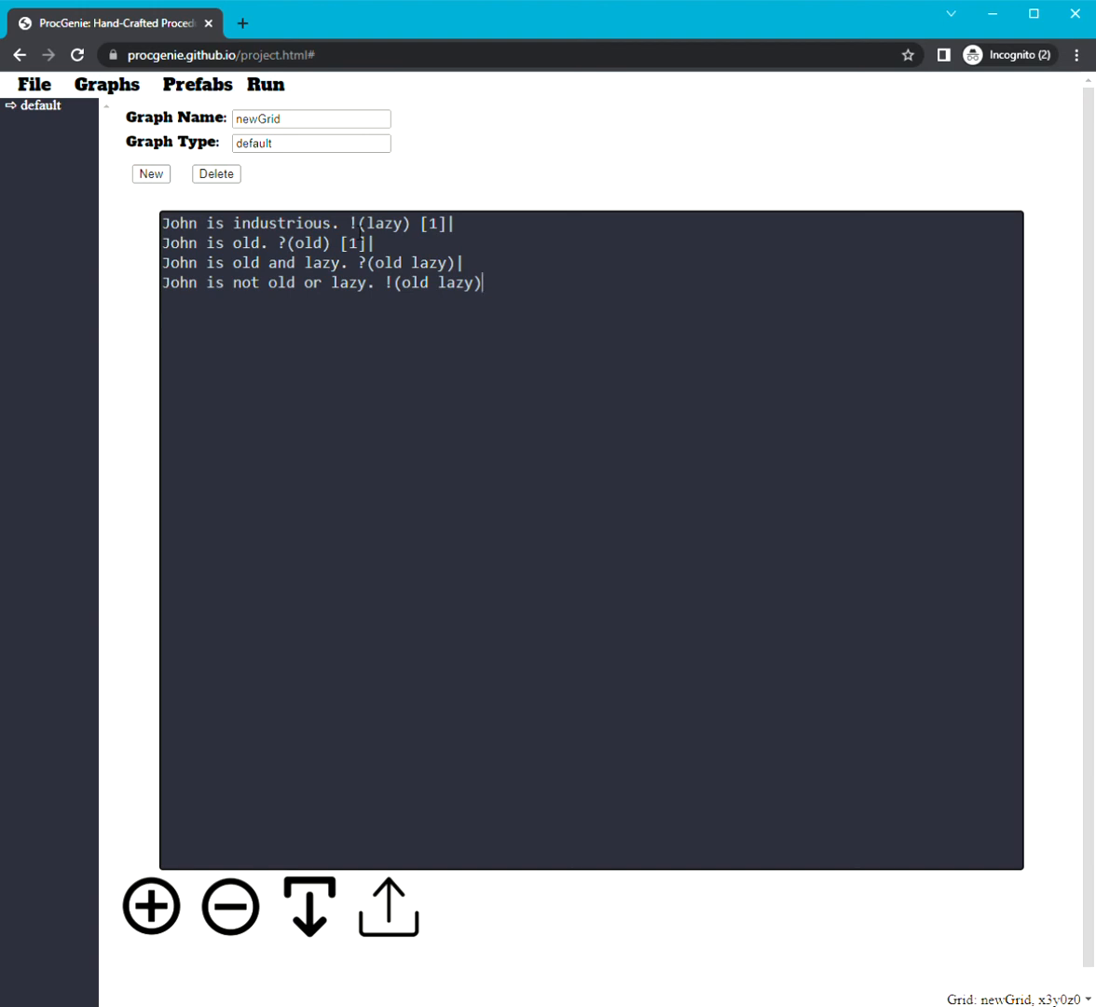
mouse_move(420, 233)
mouse_down()
mouse_move(454, 236)
mouse_move(436, 239)
mouse_up()
click(368, 255)
click(580, 311)
key(ctrl+a)
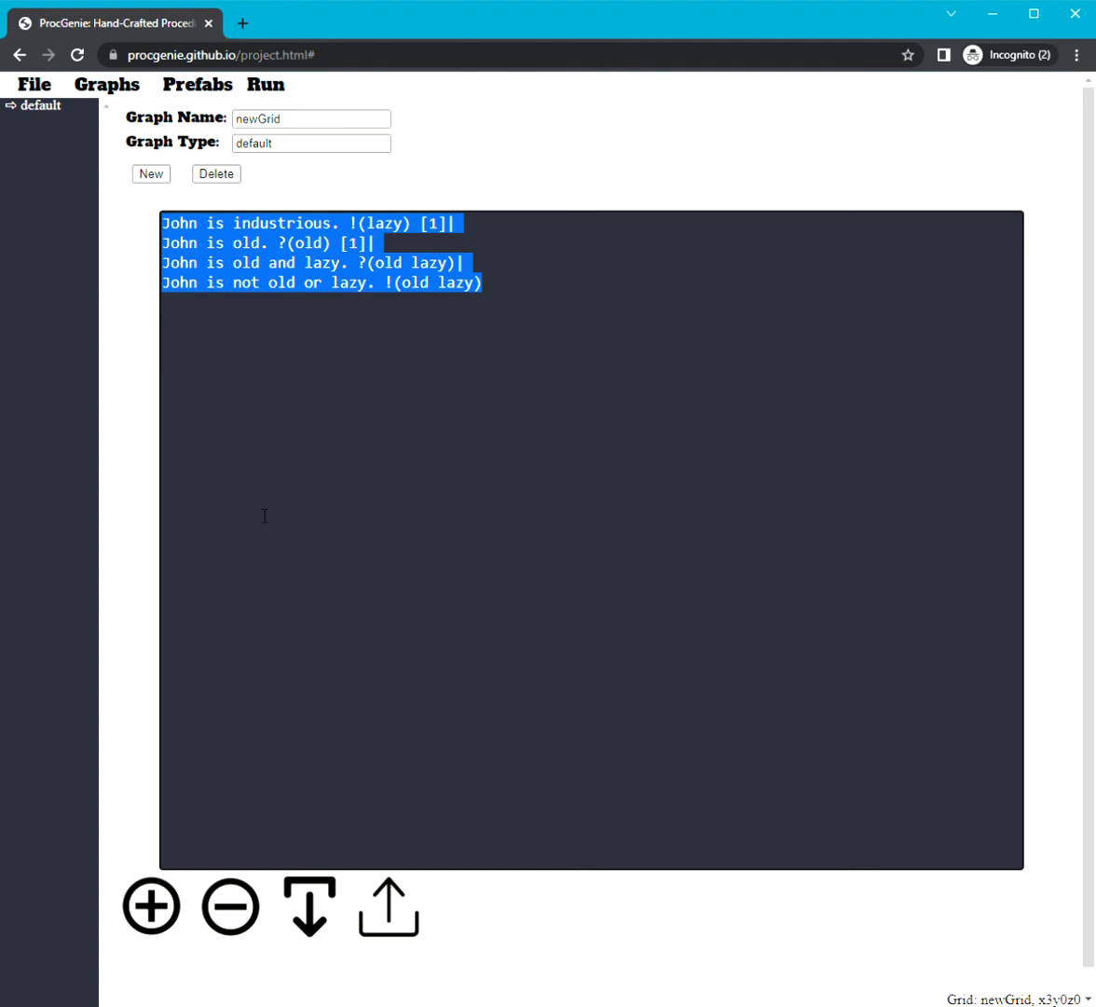
click(231, 907)
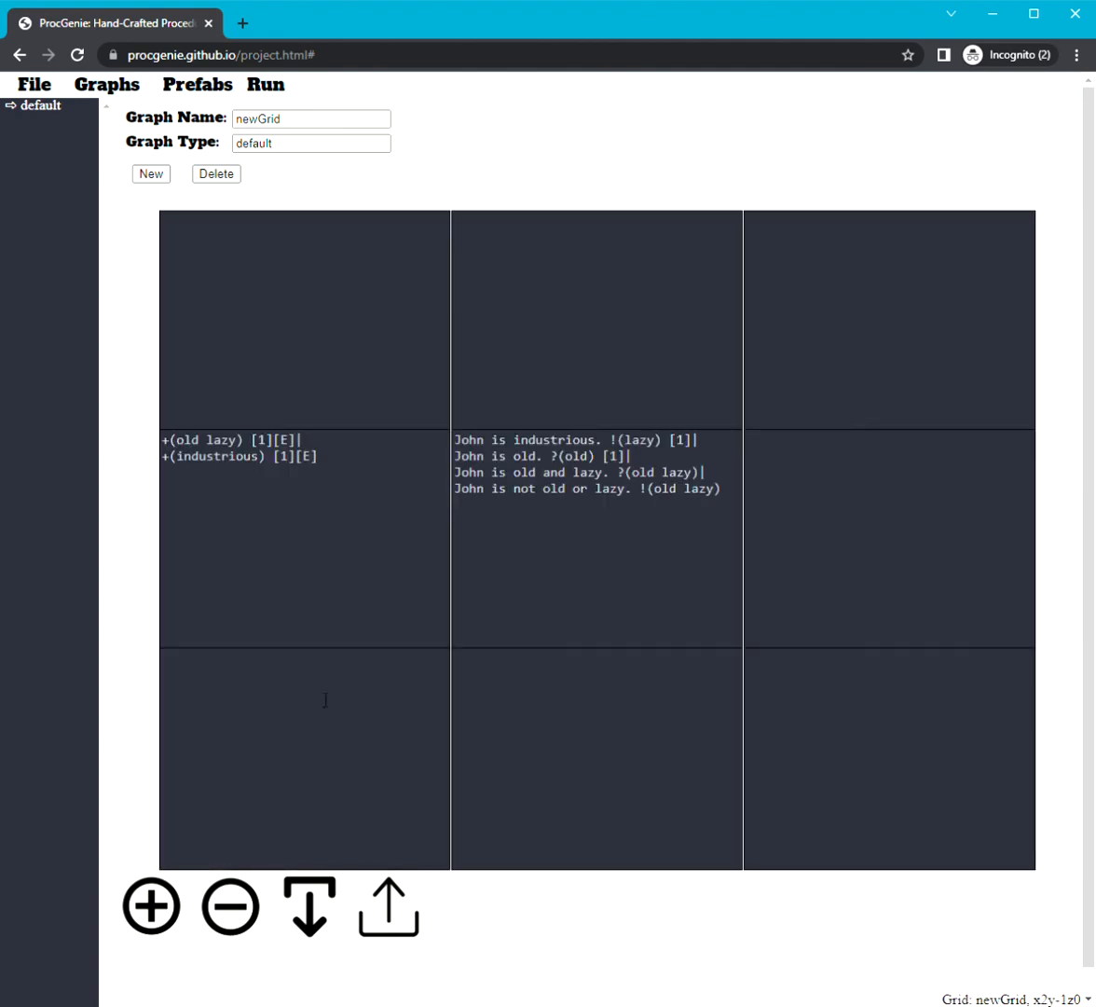
click(436, 560)
click(758, 446)
key(ctrl+a)
mouse_move(758, 450)
mouse_down()
mouse_move(899, 535)
mouse_move(770, 445)
mouse_move(743, 451)
mouse_up()
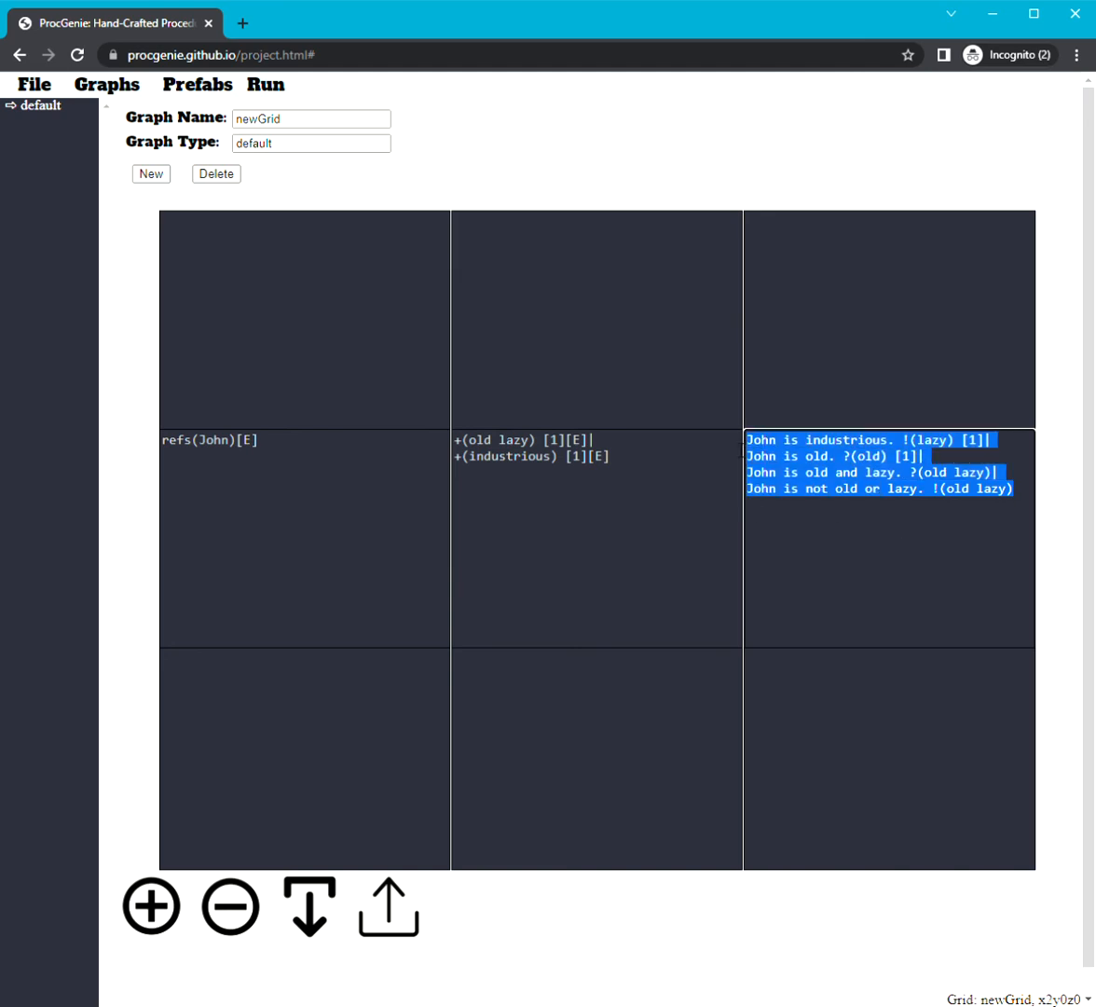
- Begin a second row two cells above the character reference cell with [START][E], followed to the east by +(happy) [NE, E]
click(644, 380)
click(644, 381)
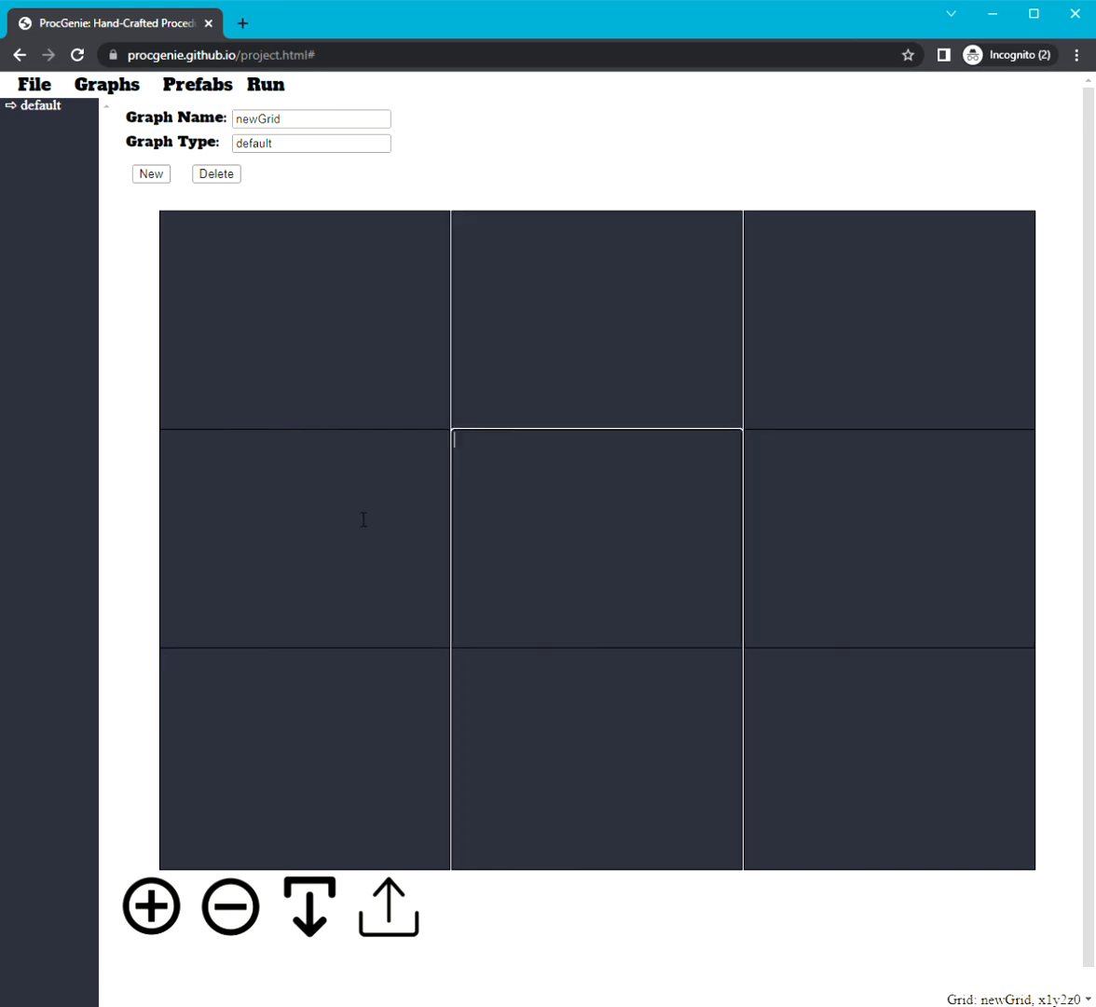
text([START][E)
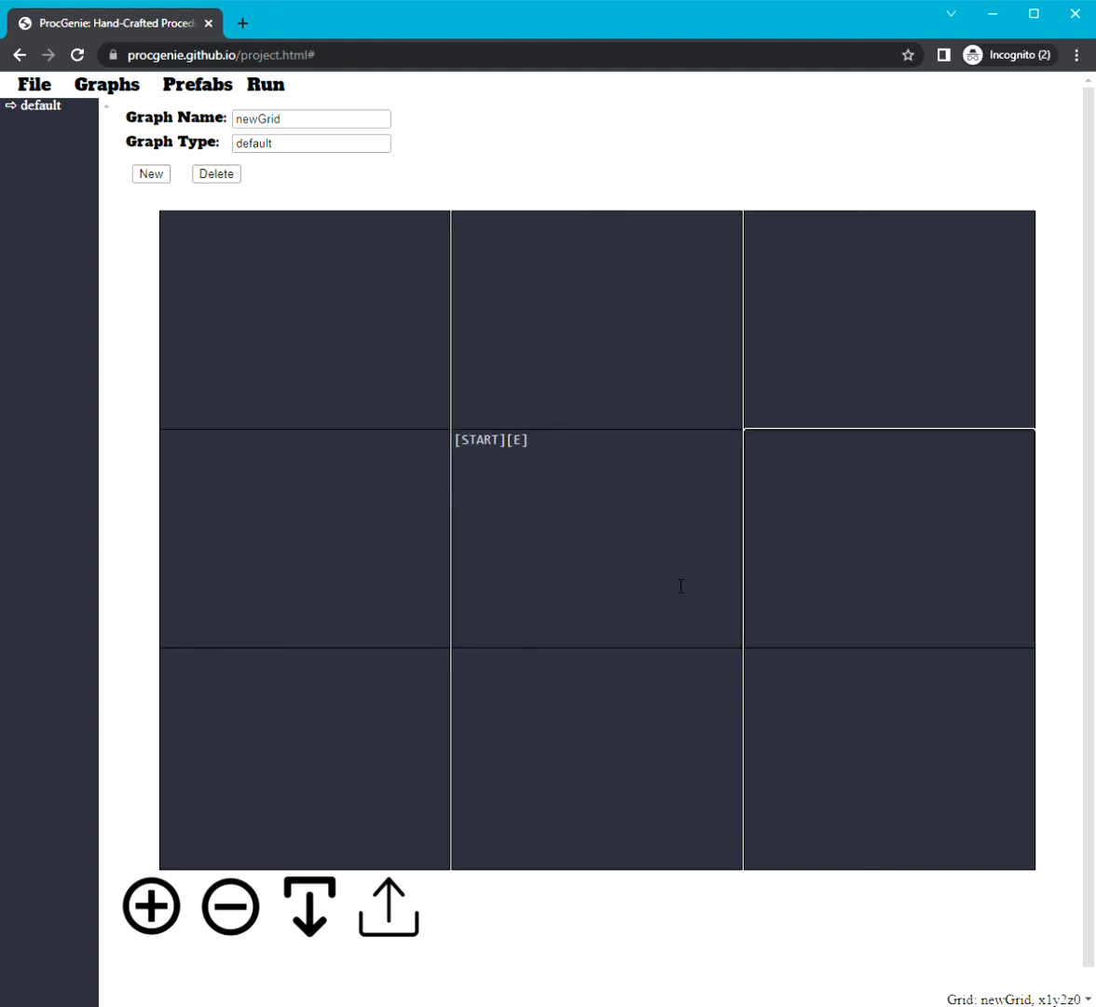
text(+(happy) [NE, E])
- Add a happy sentence with the condition ?(happy) northeast of the +(happy) cell and an unhappy sentence with ?(unhappy) east of it
click(792, 396)
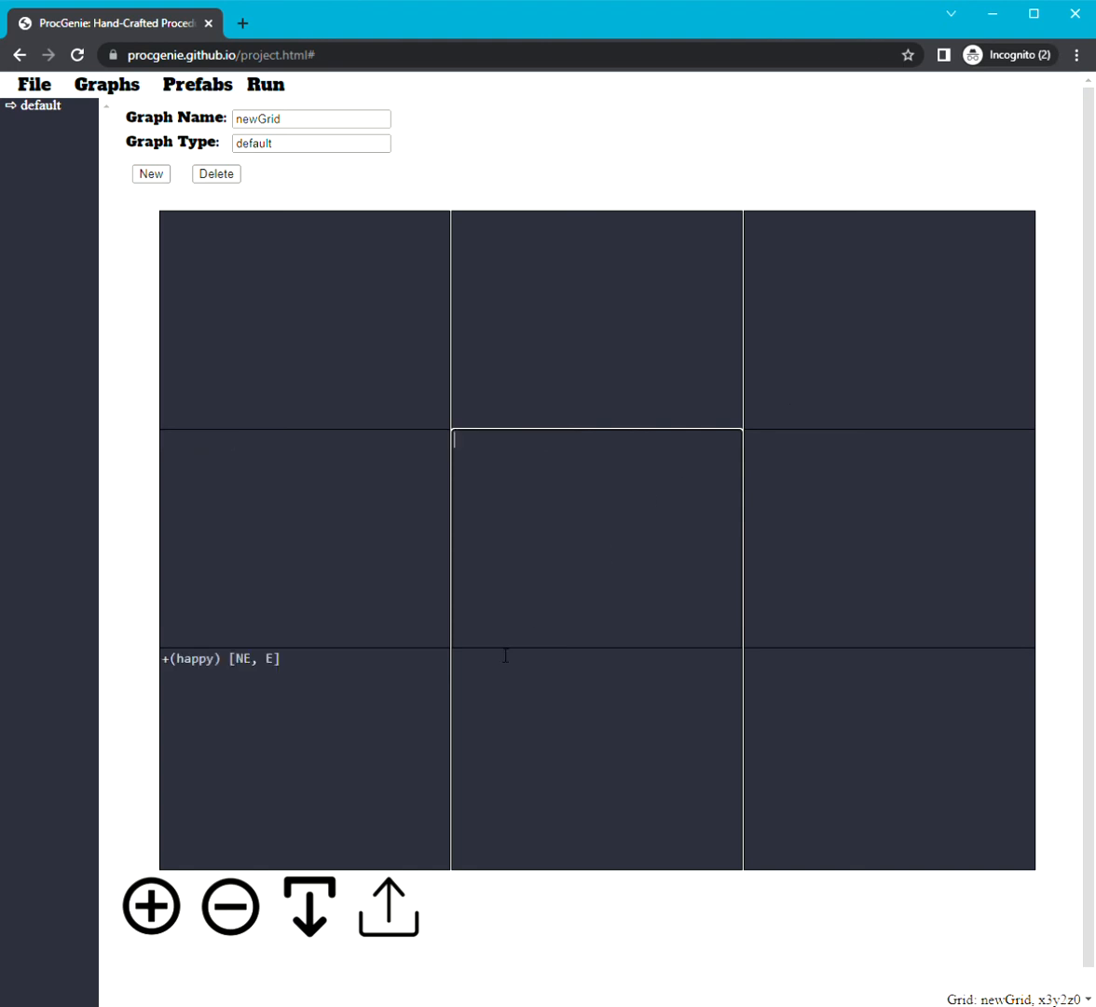
text(John is happy. ?(happy))
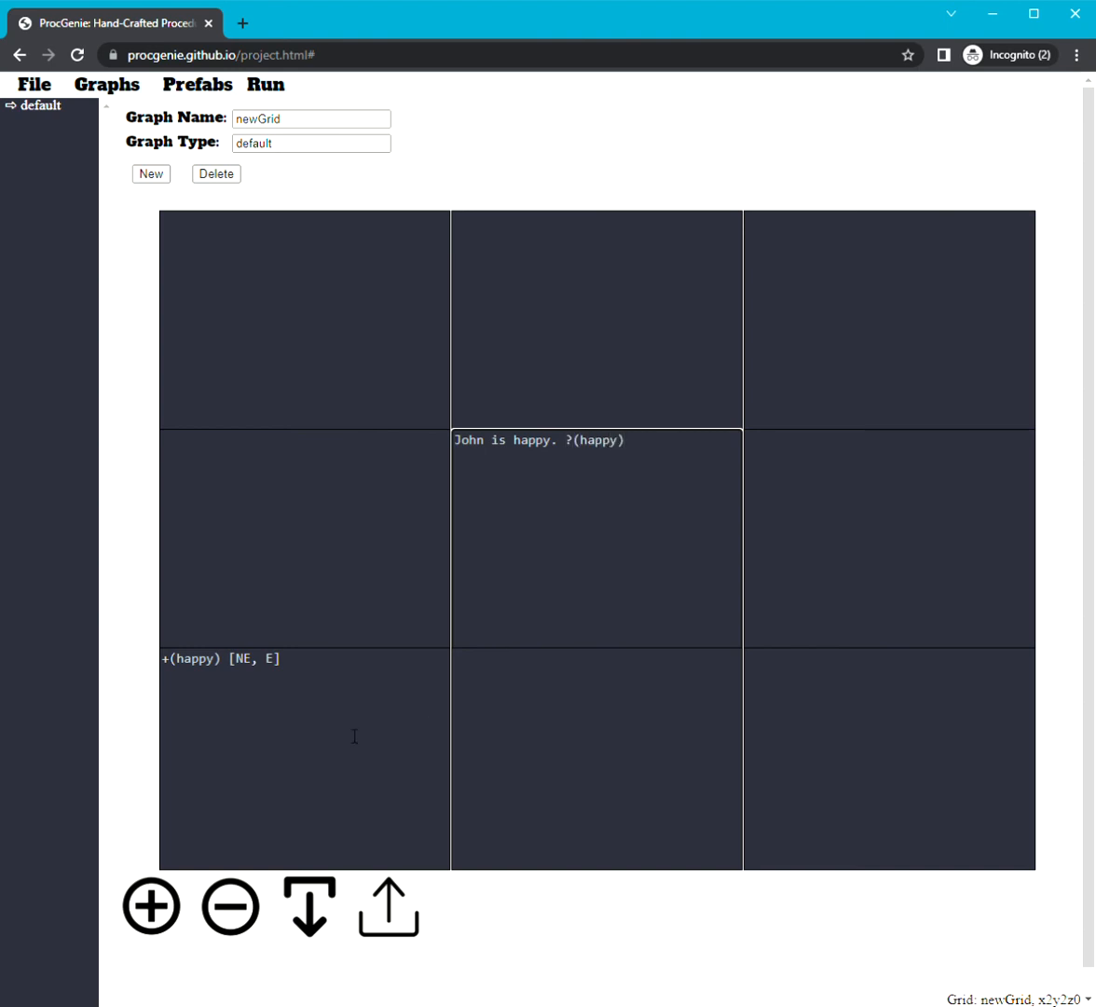
click(355, 734)
click(845, 497)
text(John is unh)
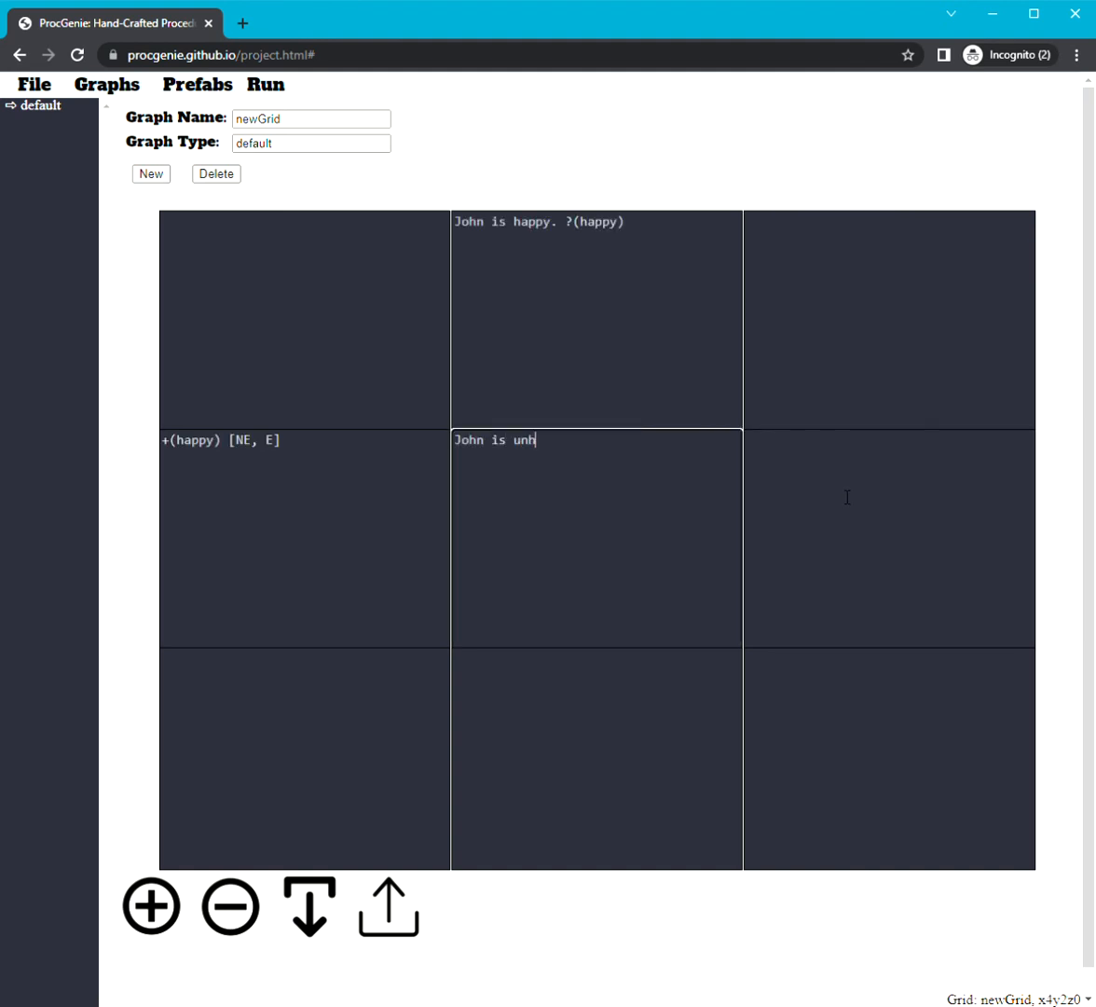
text(appy. ?(unhappy))
- Move the second row's [START][E] text one cell west to leave an empty cell before +(happy) [NE, E]
click(407, 436)
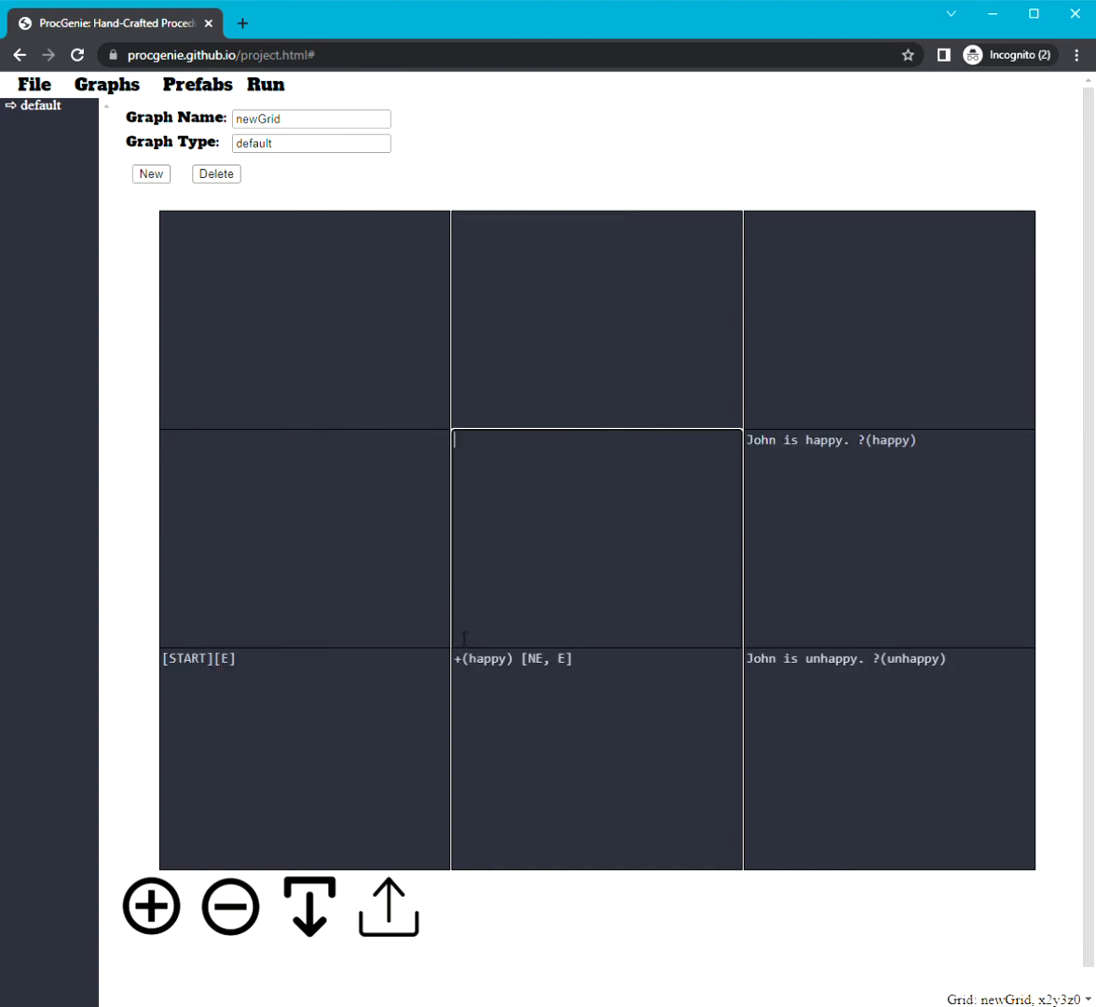
drag(513, 440, 453, 454)
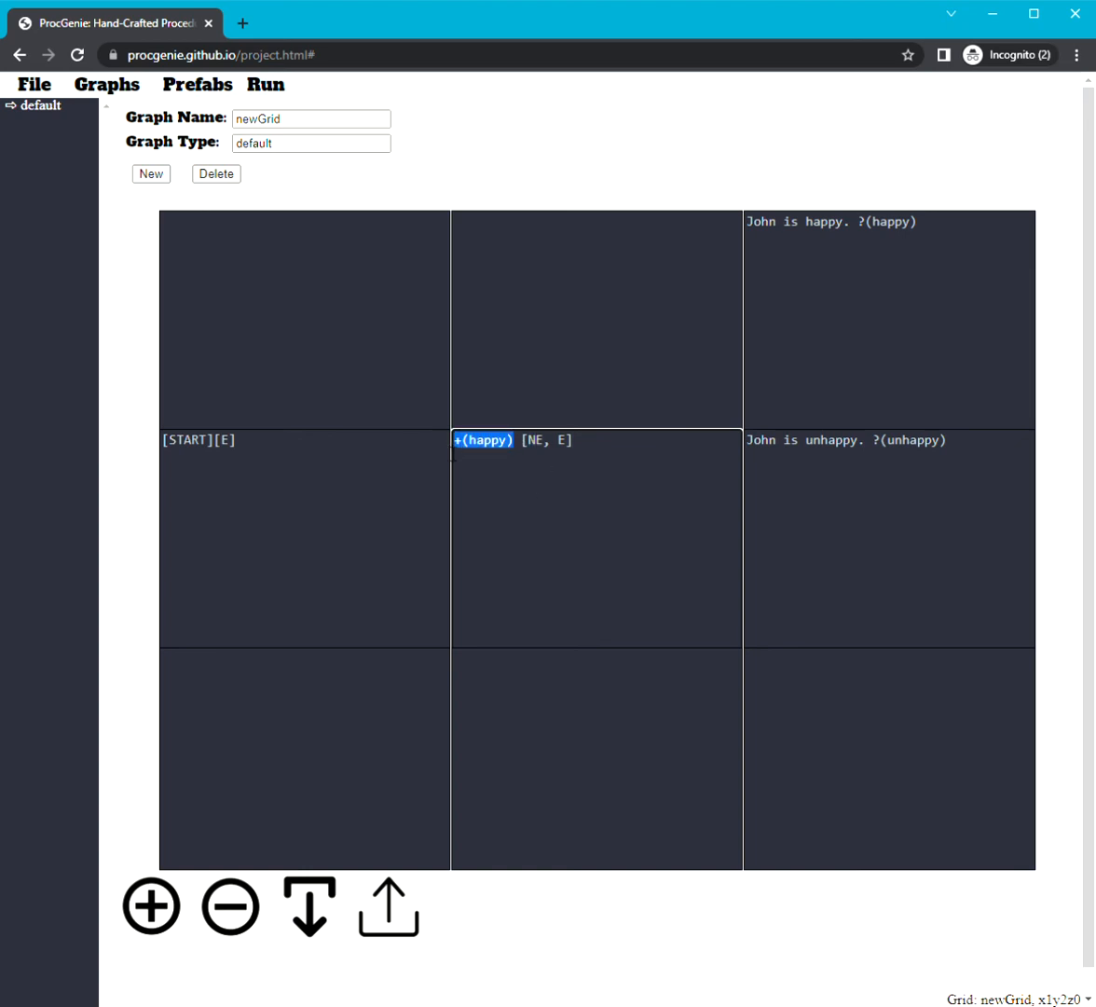
drag(238, 445, 121, 446)
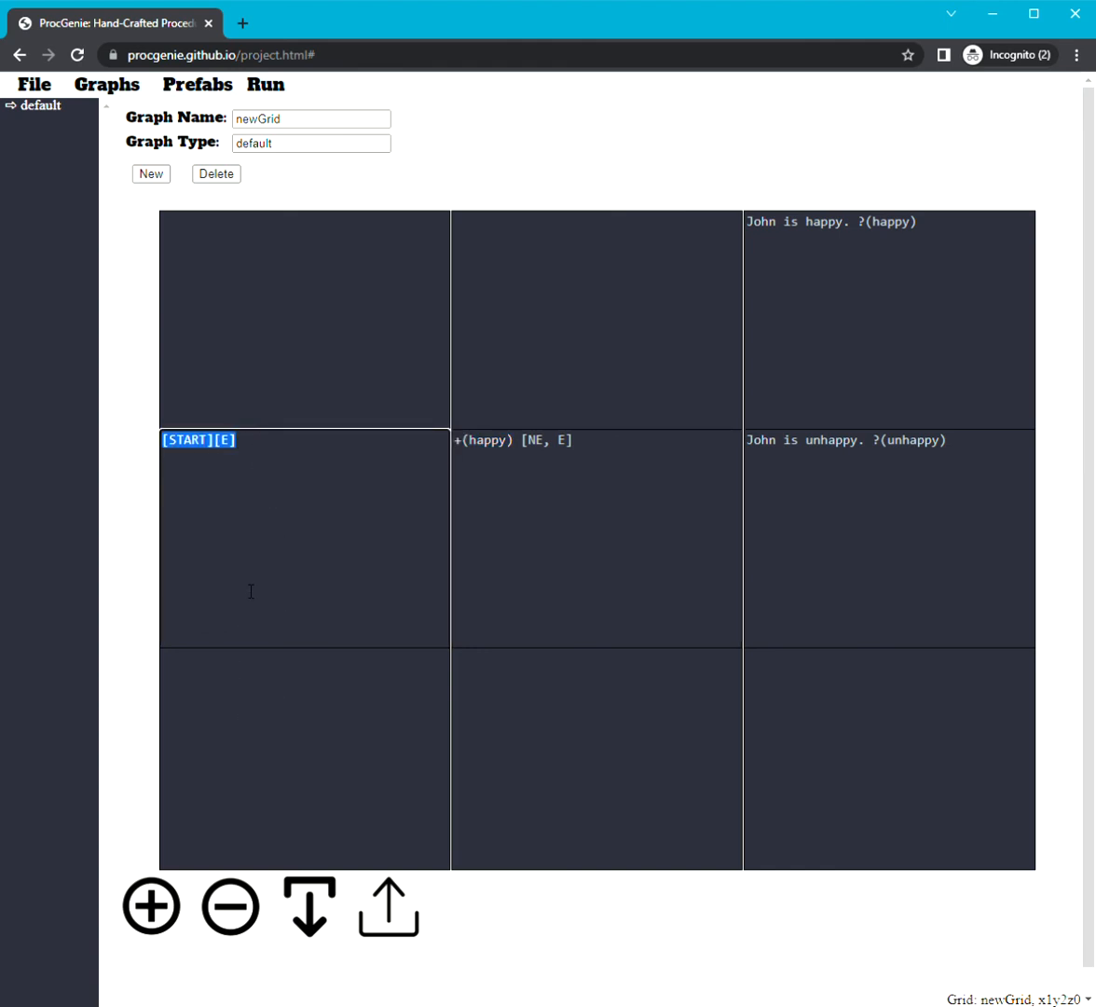
click(321, 705)
click(510, 396)
drag(622, 496, 332, 456)
key(ctrl+x)
click(346, 472)
key(ctrl+v)
- Fill the empty cell between [START][E] and +(happy) with the character's refs() reference and an [E] exit
click(807, 505)
click(434, 522)
click(775, 533)
text(re)
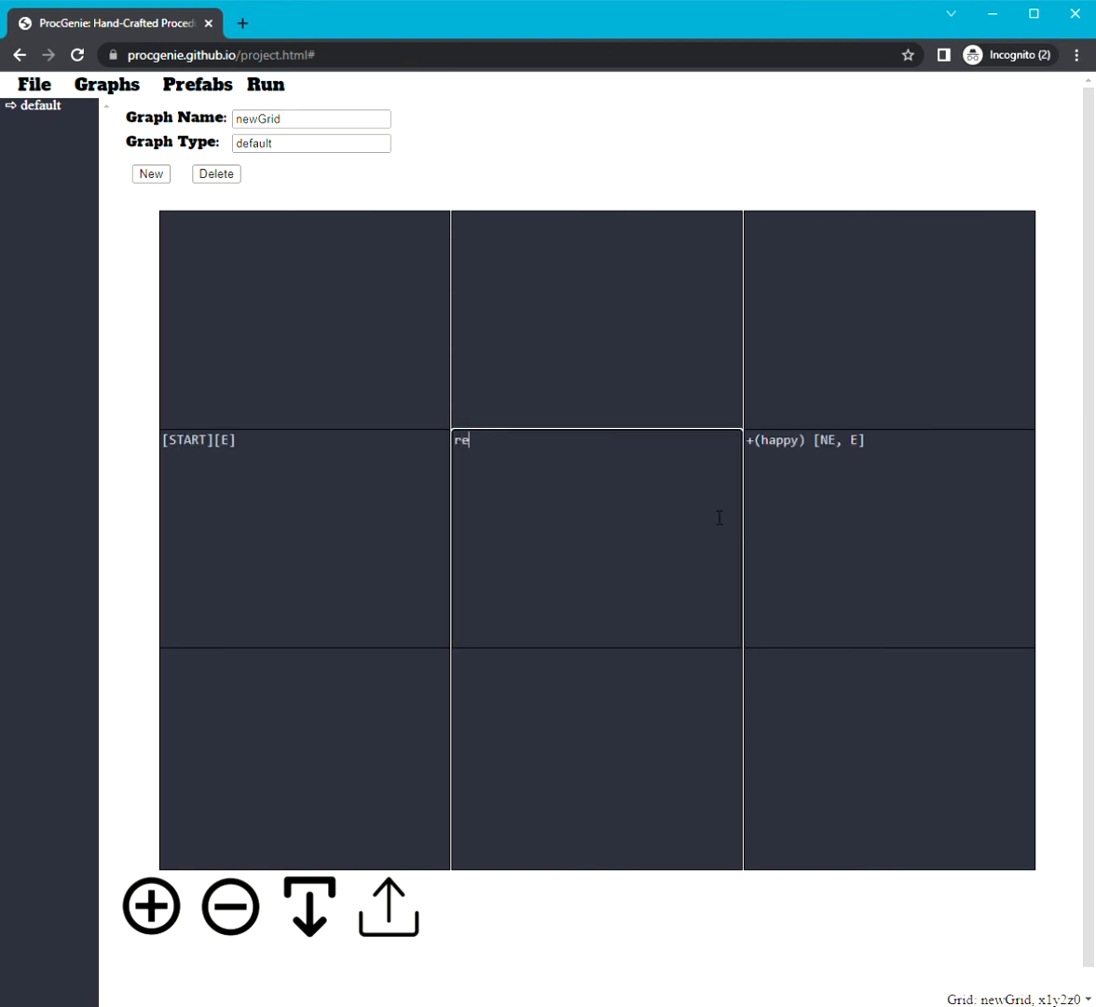
text(fs(John)[E])
- Review the whole second row and run the graph to test the happy and unhappy branches
click(778, 557)
click(239, 899)
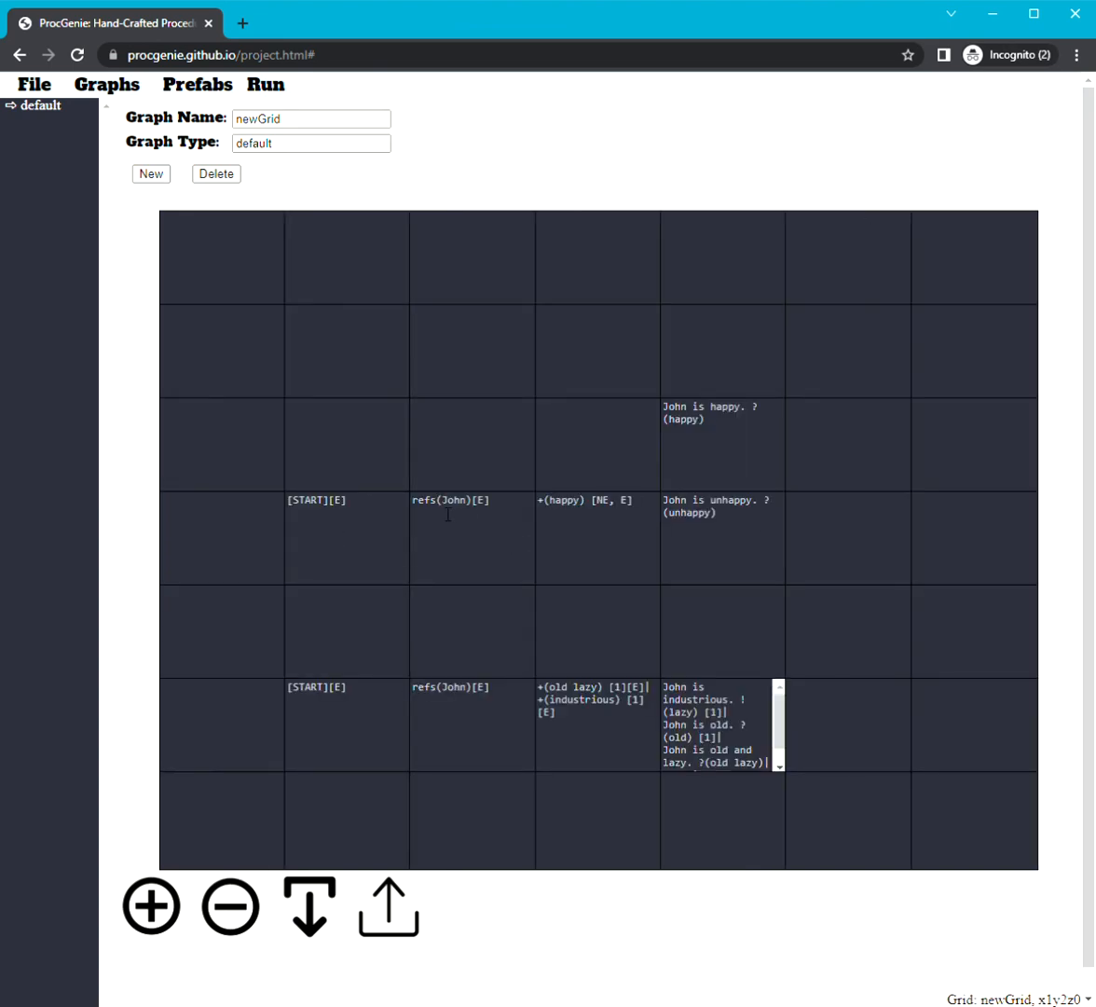
drag(496, 514, 417, 511)
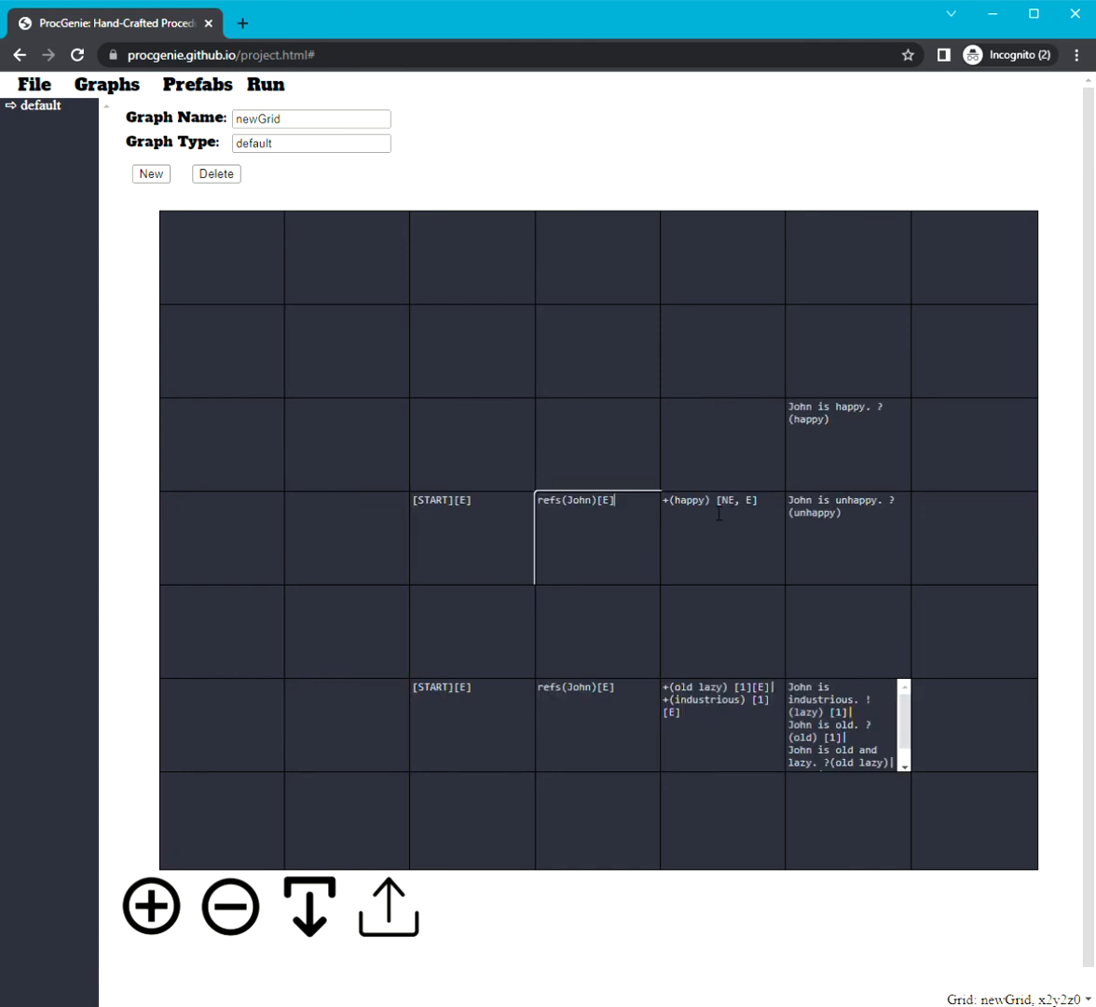
drag(706, 509, 591, 519)
click(757, 519)
click(162, 895)
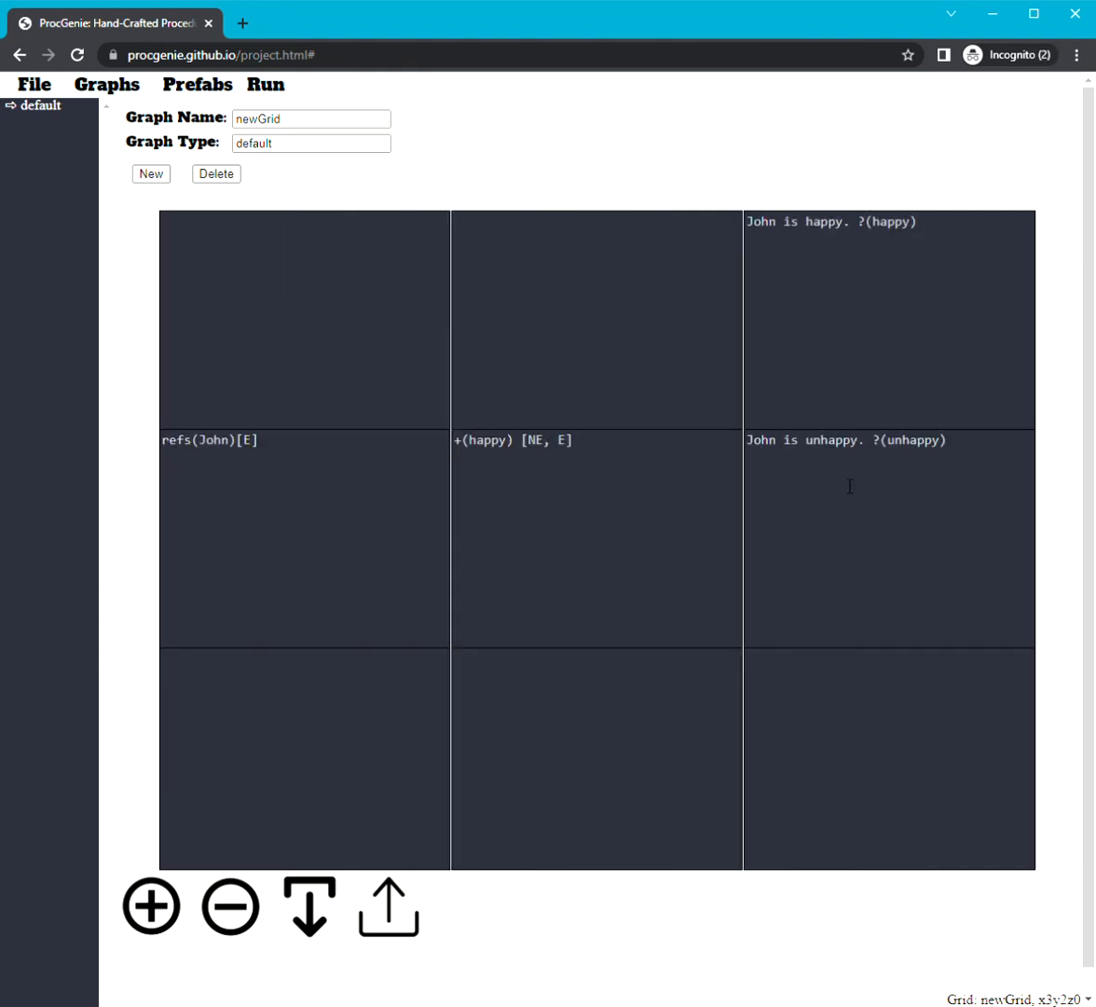
click(267, 86)
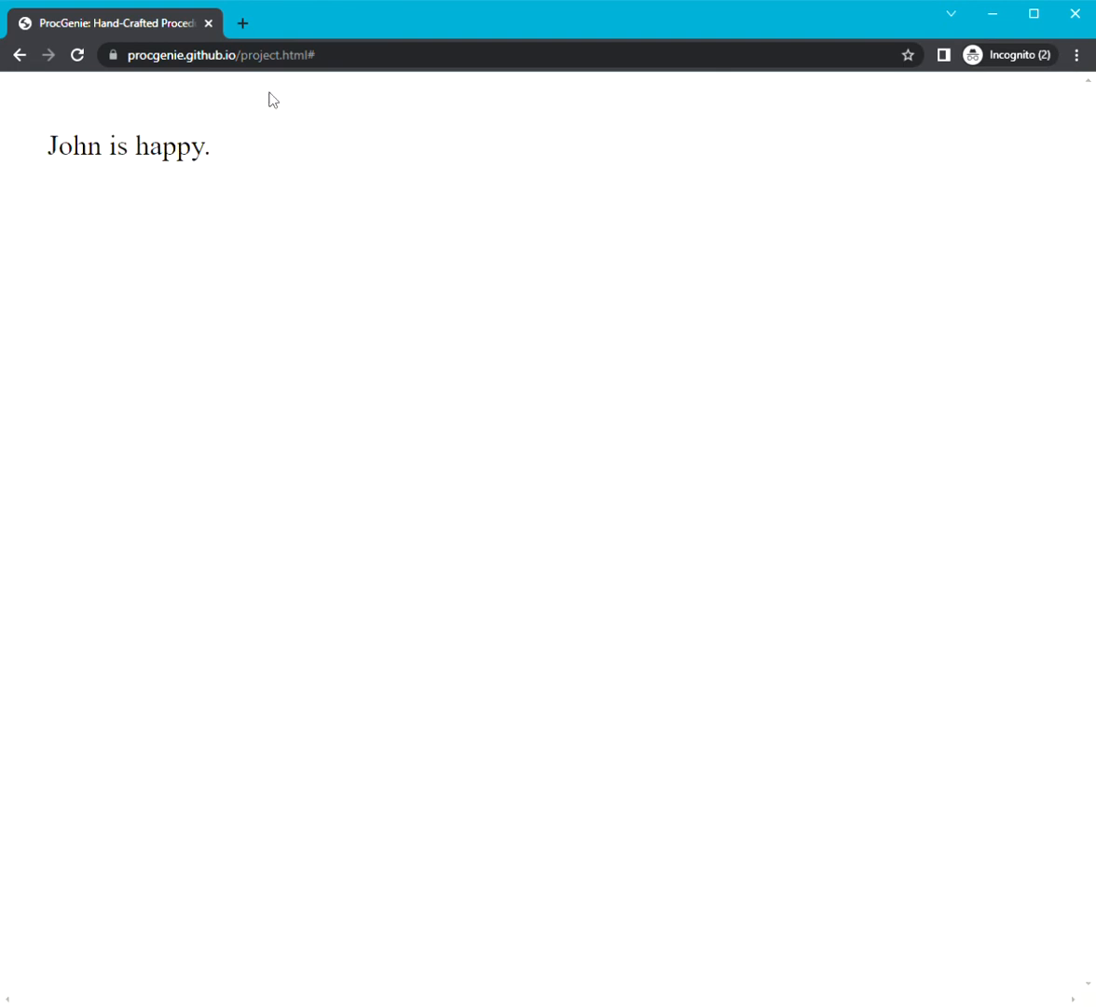
- Close the output and examine the ?(unhappy) sentence, its condition and the +(happy) cell that leads to it
key(Escape)
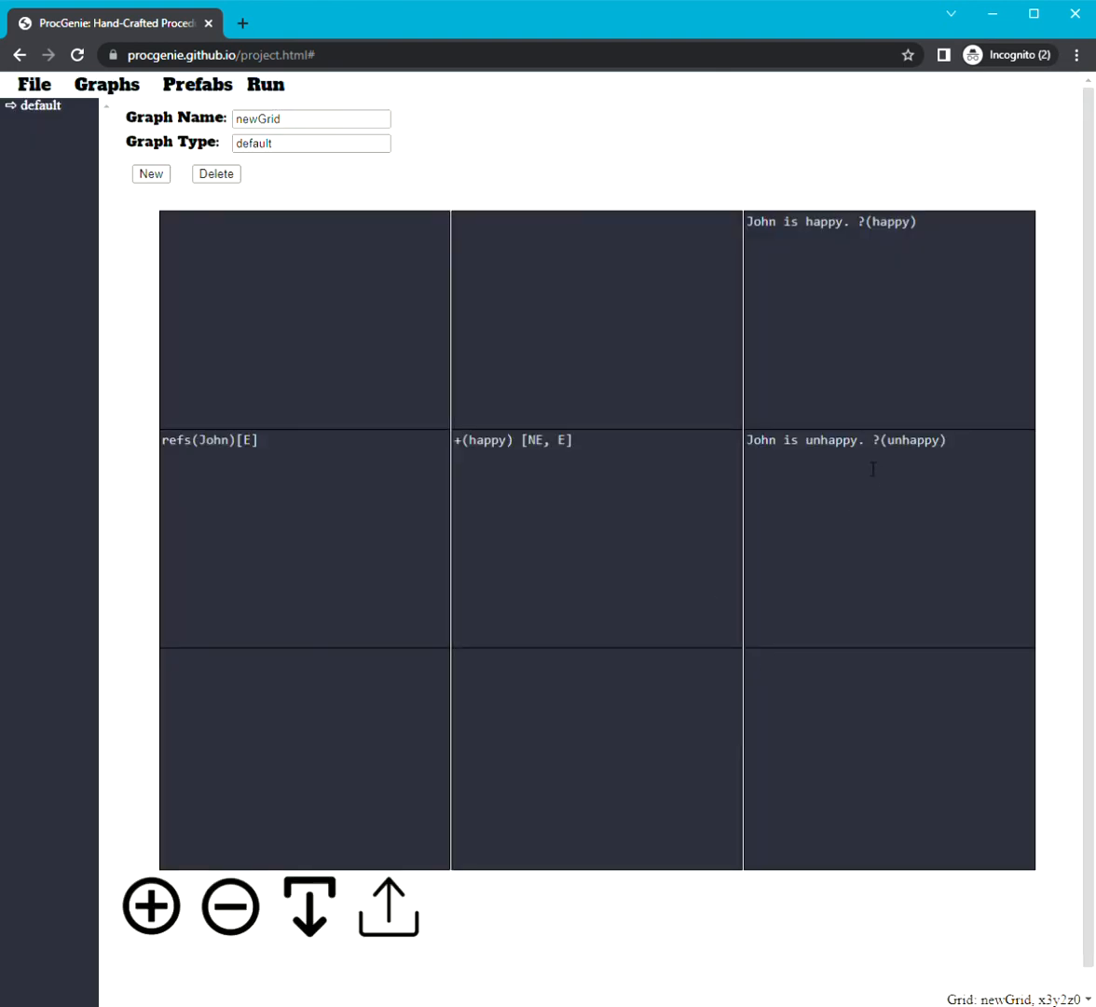
drag(874, 469, 701, 451)
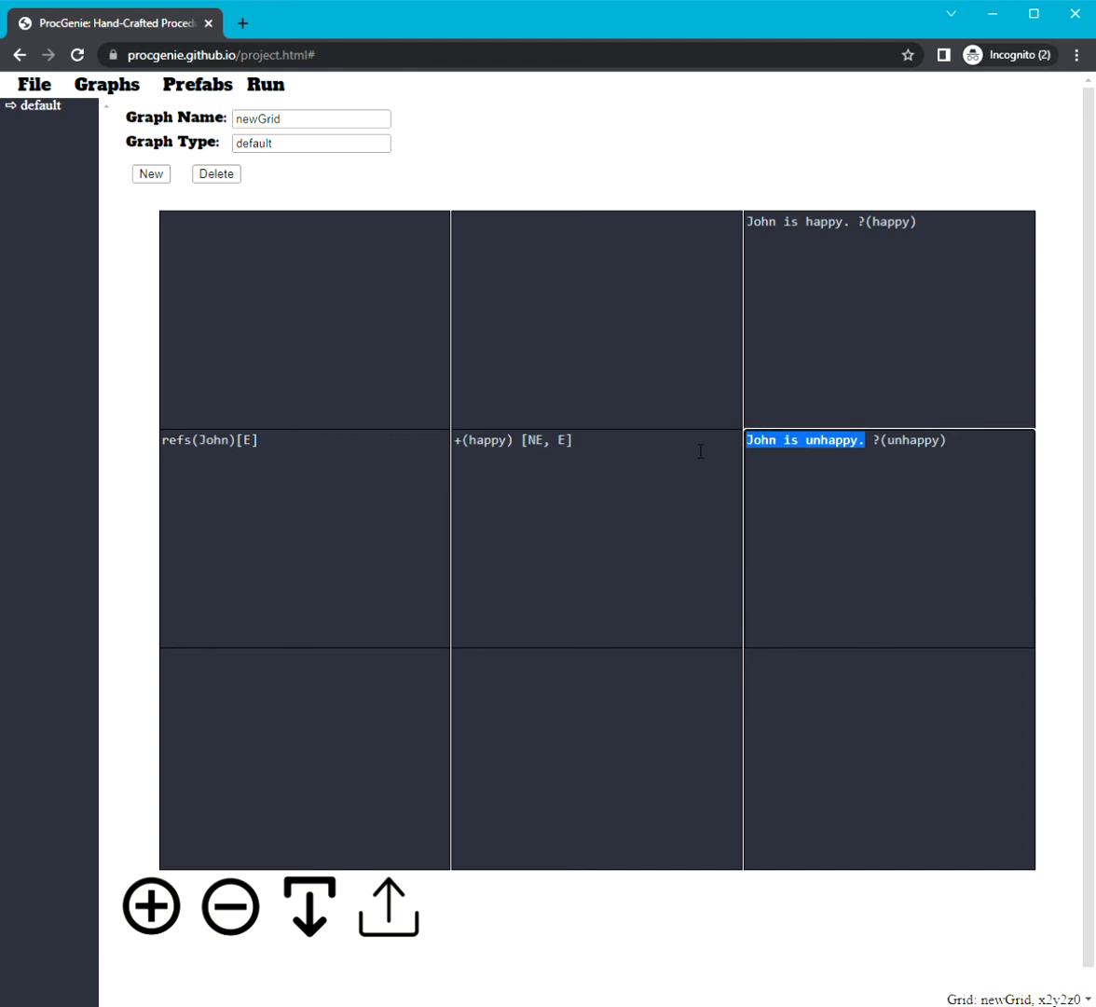
click(672, 486)
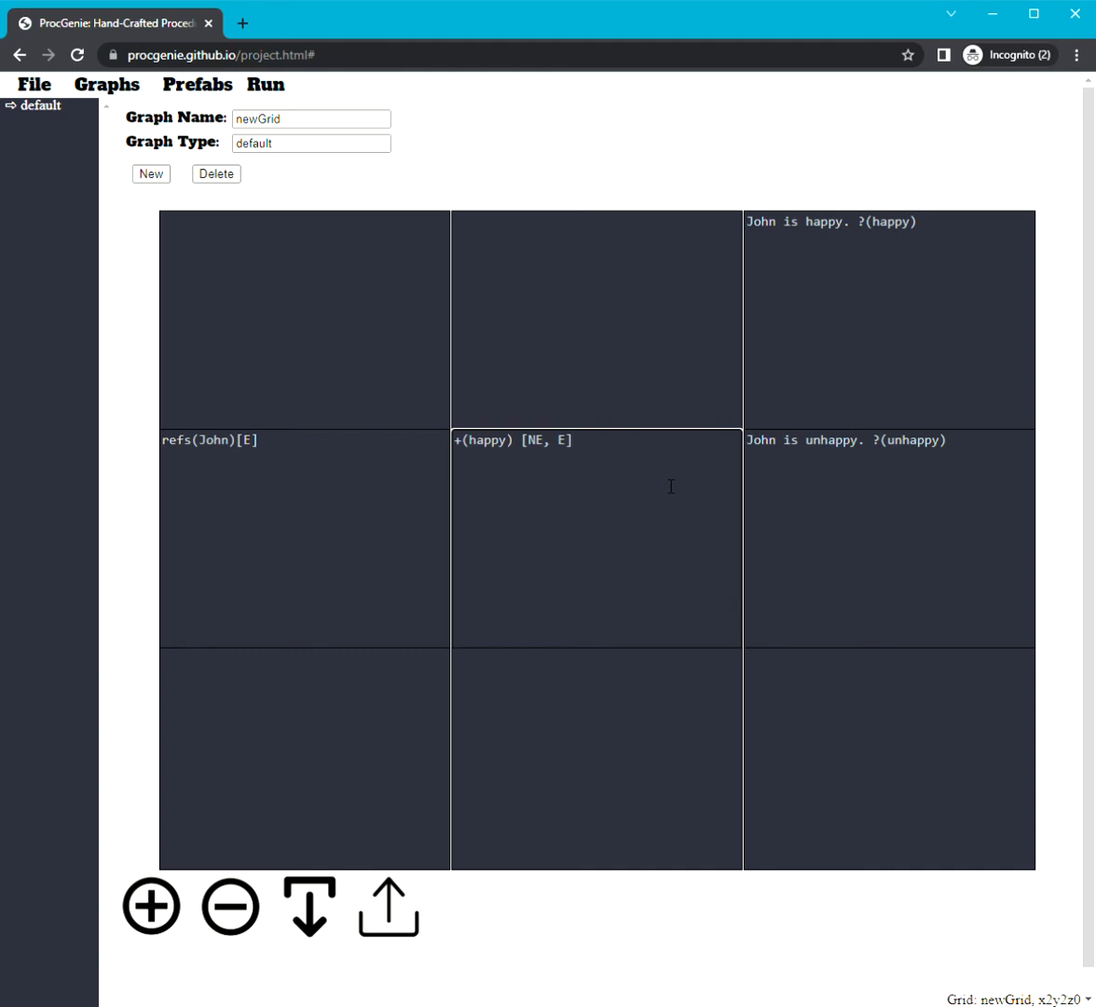
drag(960, 457, 881, 465)
click(343, 480)
double_click(563, 442)
click(573, 449)
- Add an unconditional alternative below the ?(unhappy) sentence, separated by |, saying it doesn't matter whether the character is happy
click(984, 504)
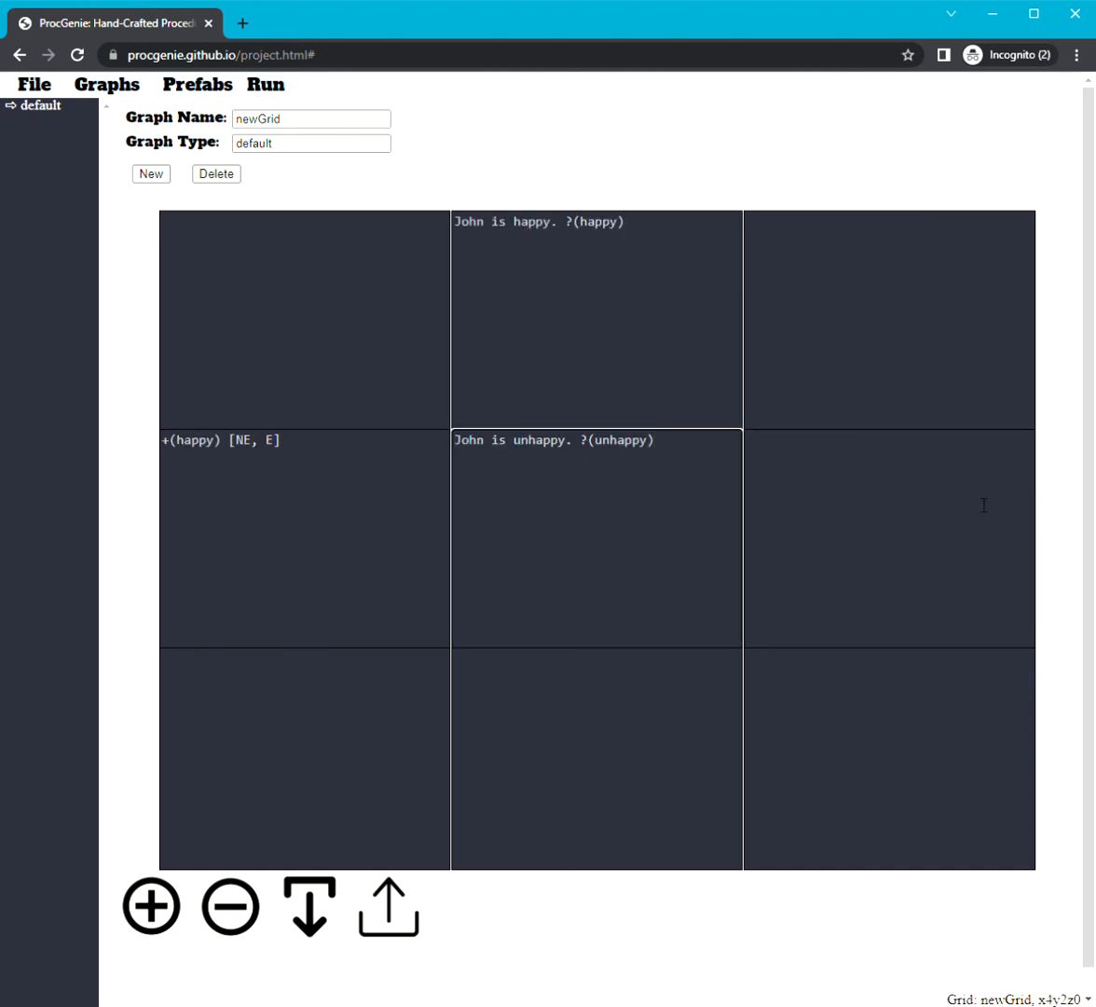
text(|)
key(Return)
text(Doesn't matter w)
key(BackSpace)
text(whether John is happy.)
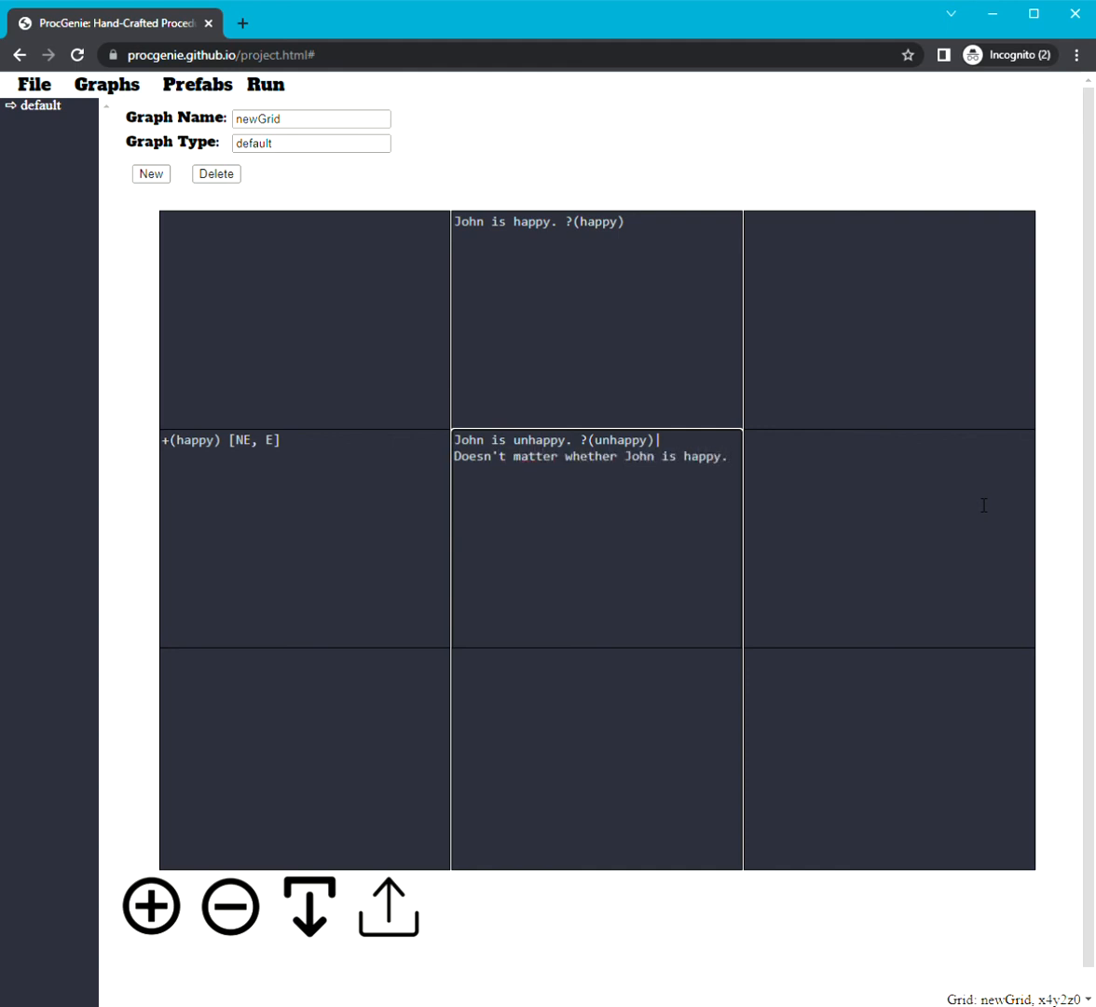
- Run the graph repeatedly to test the unconditional alternative, check the generated sentence, and return to the grid
click(317, 465)
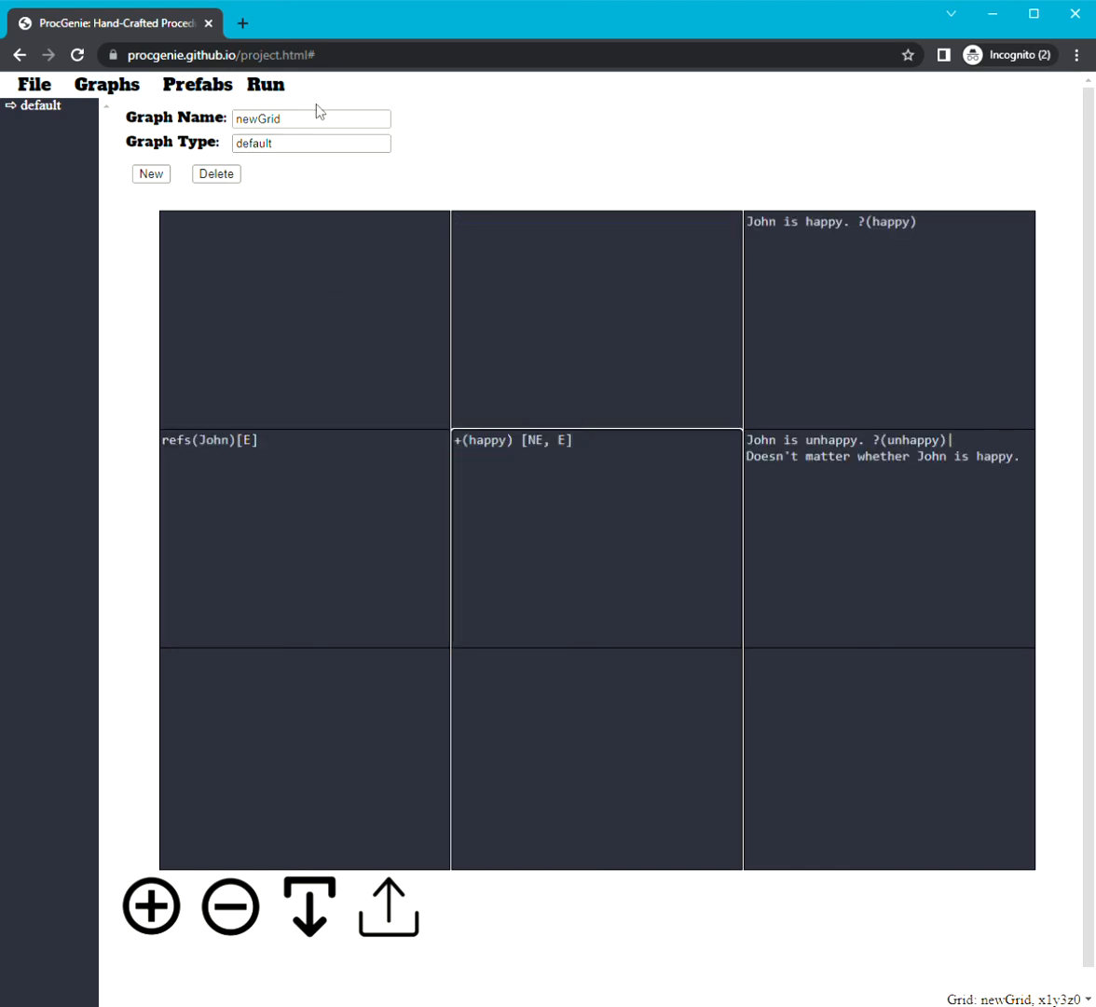
click(280, 87)
click(279, 87)
click(278, 88)
click(279, 90)
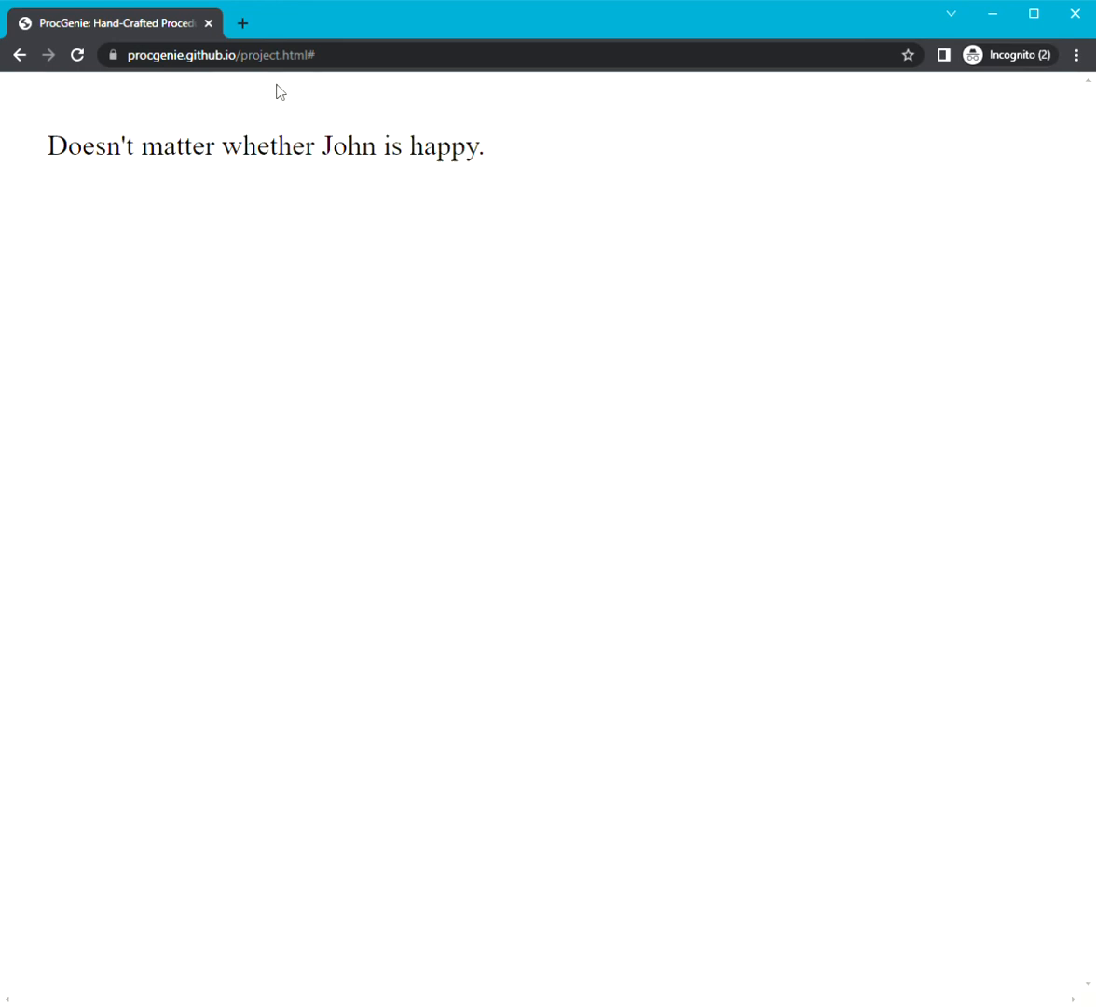
drag(10, 171, 705, 238)
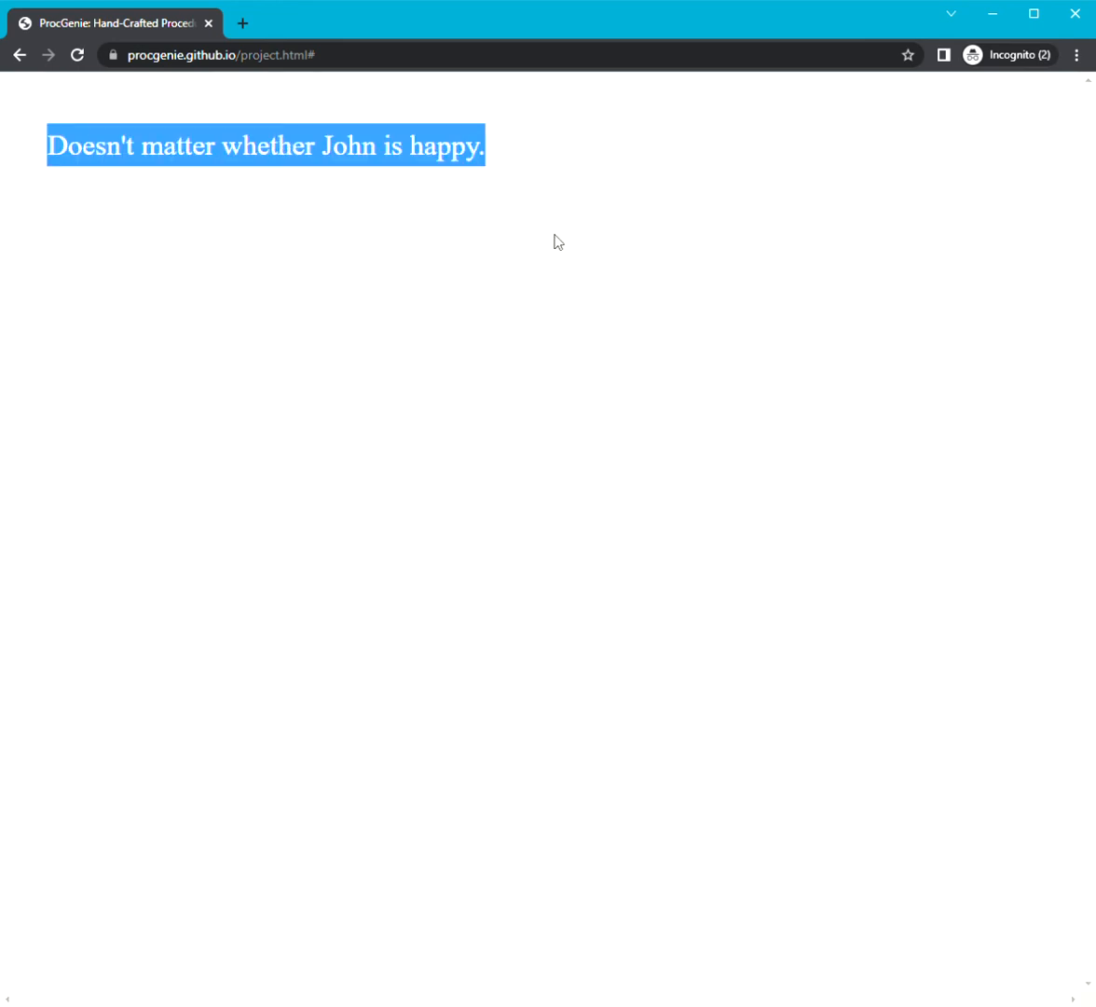
key(Escape)
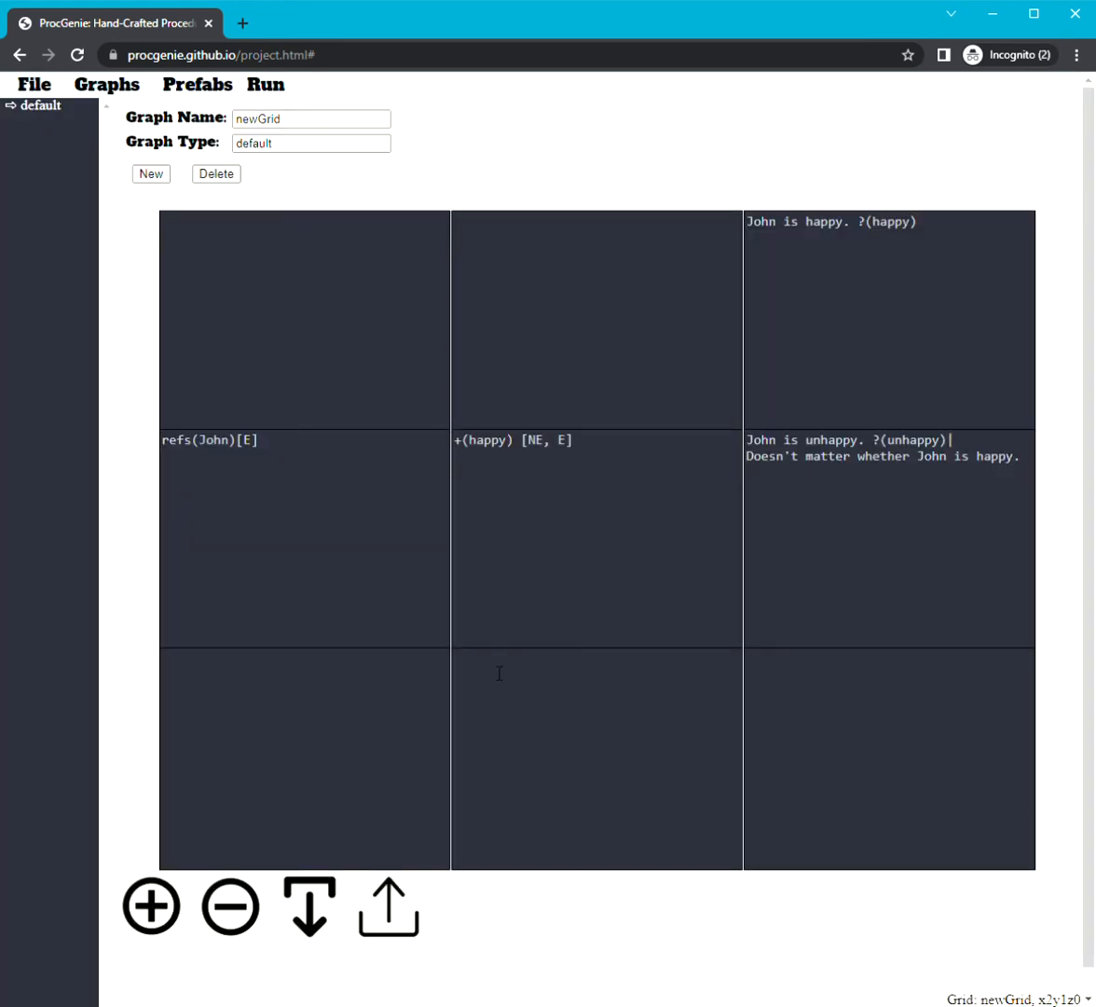
- Examine the cell with the unconditional alternative and how it fits with both [START] rows in the wider grid
click(235, 905)
click(151, 897)
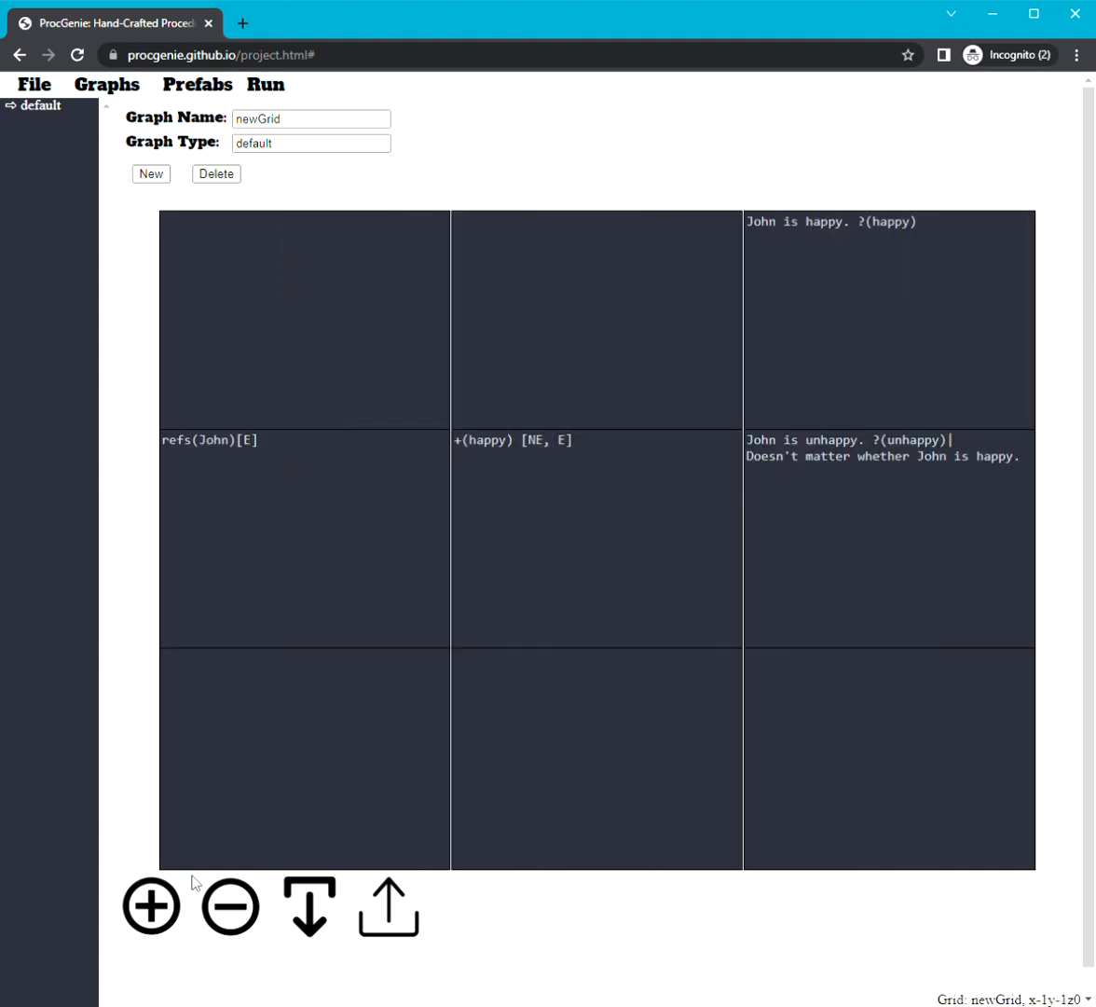
drag(1024, 456, 744, 478)
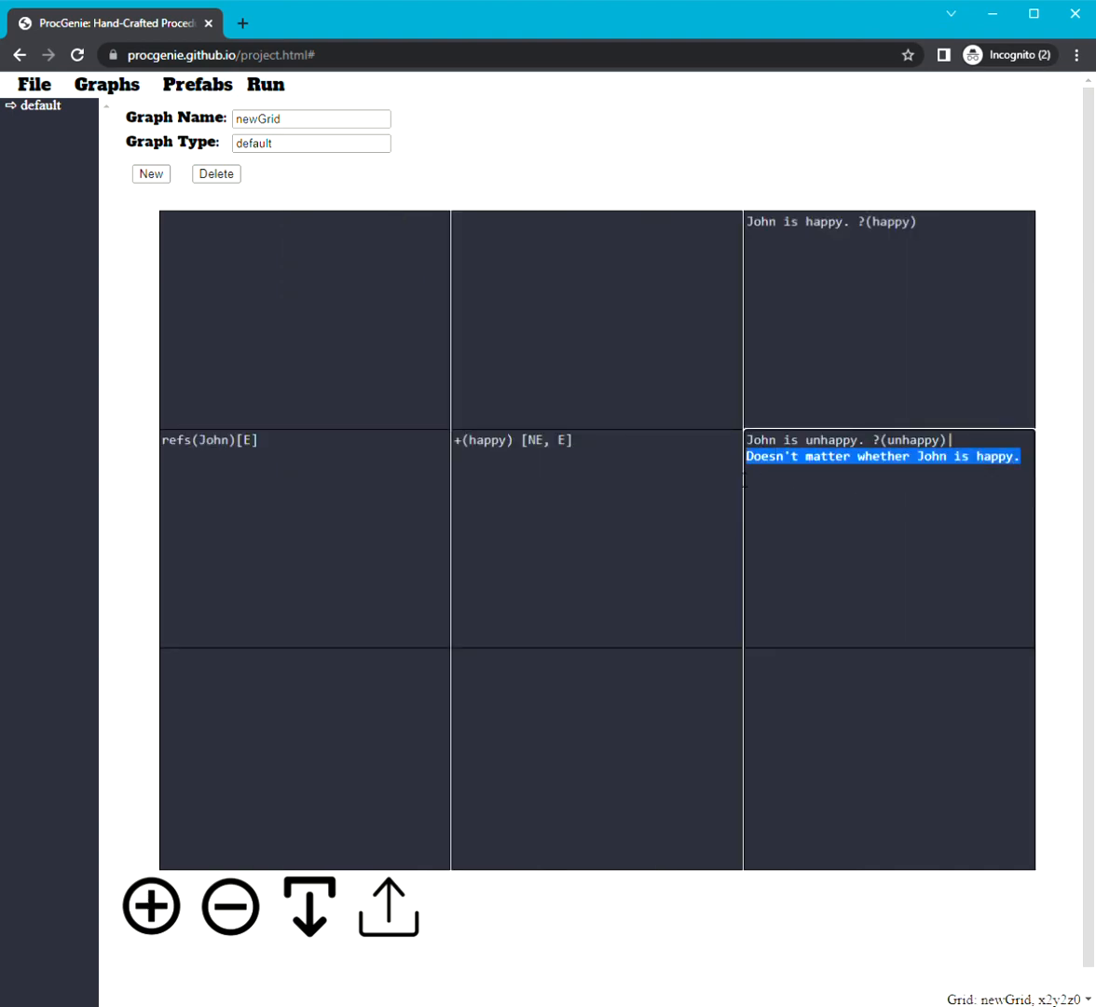
click(1032, 477)
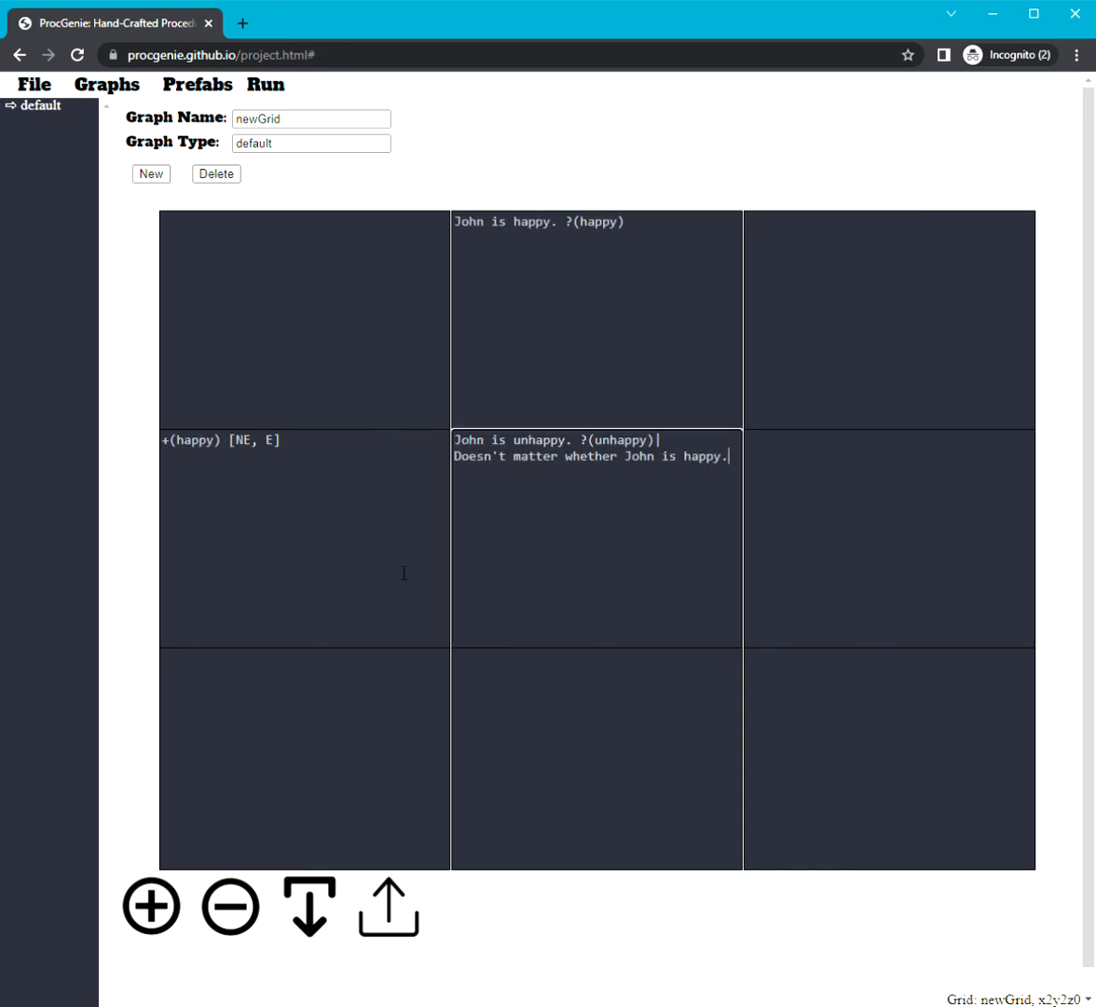
click(359, 619)
click(226, 920)
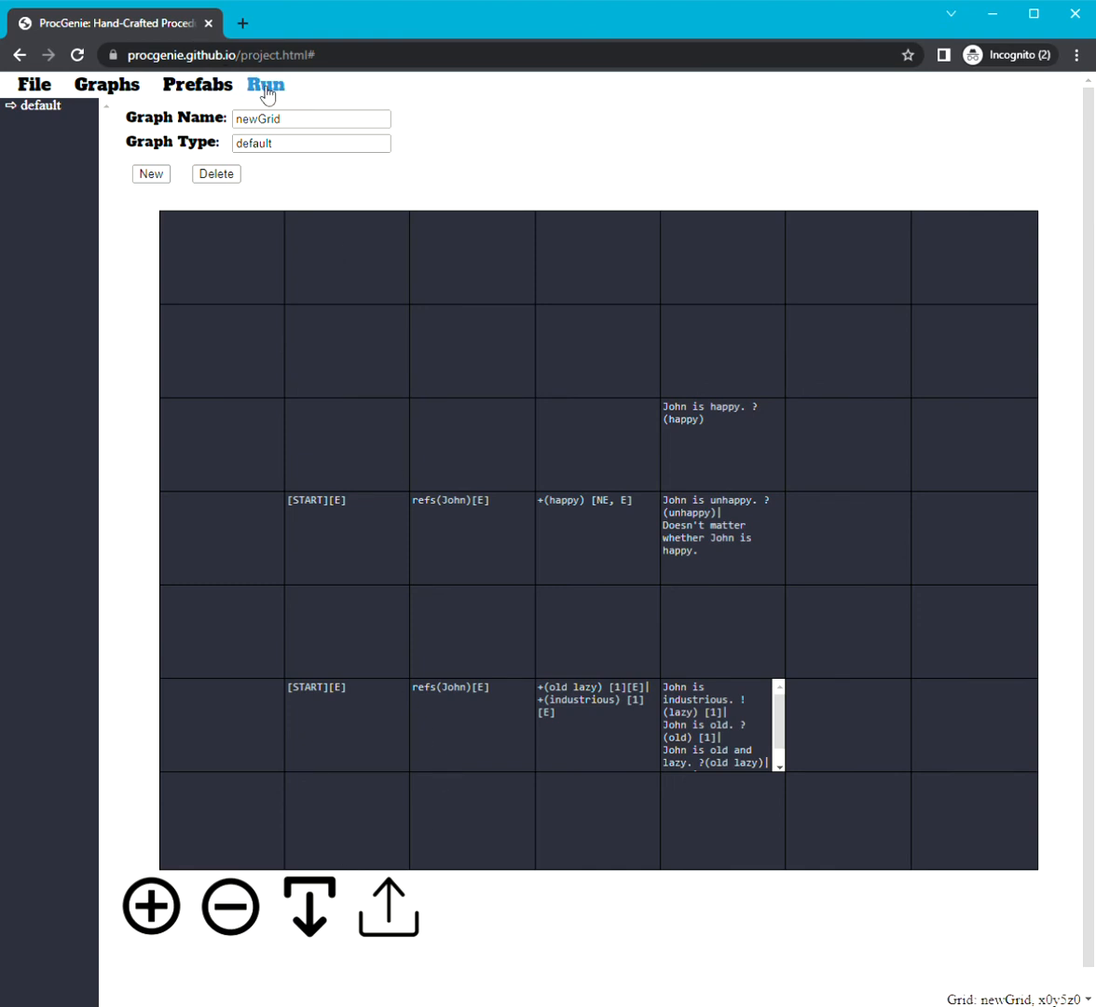
double_click(313, 501)
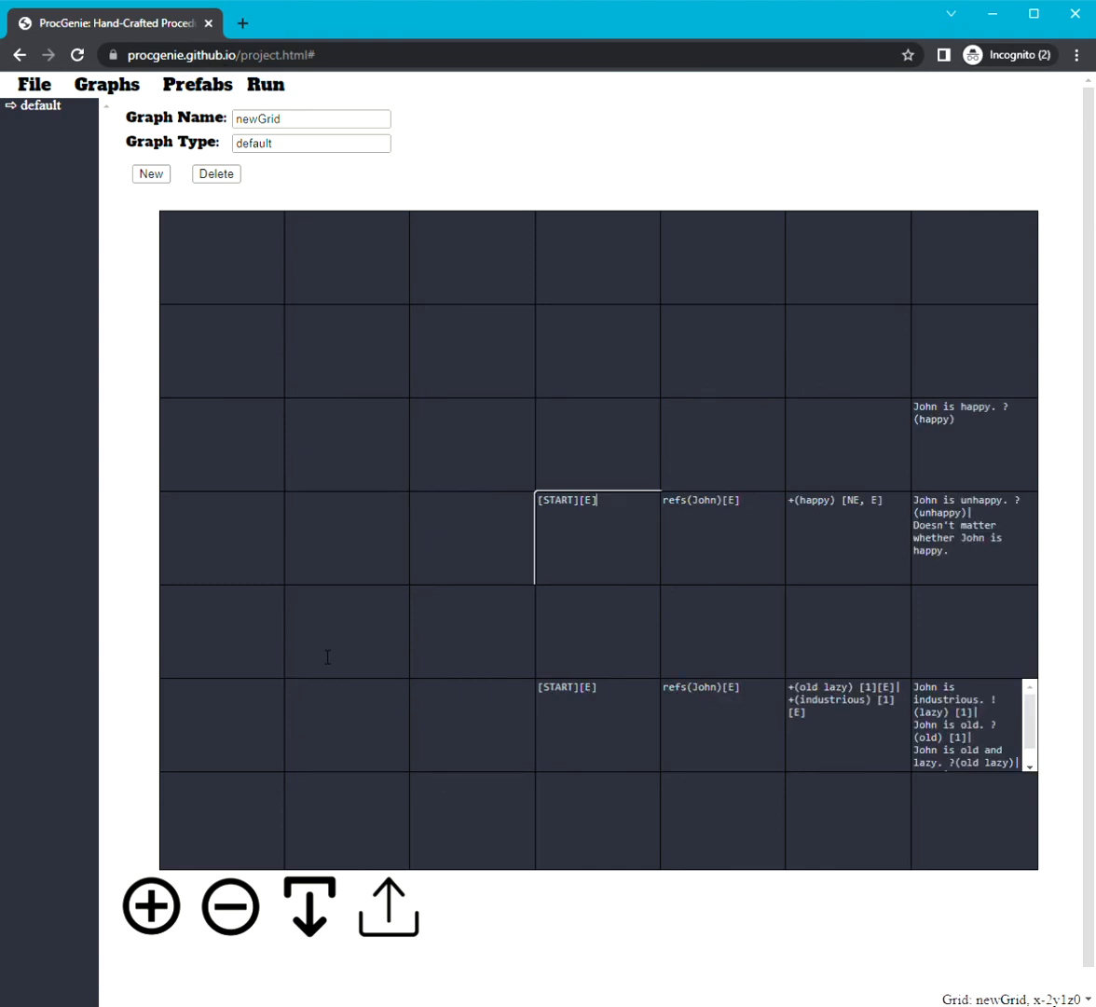
double_click(583, 715)
click(937, 447)
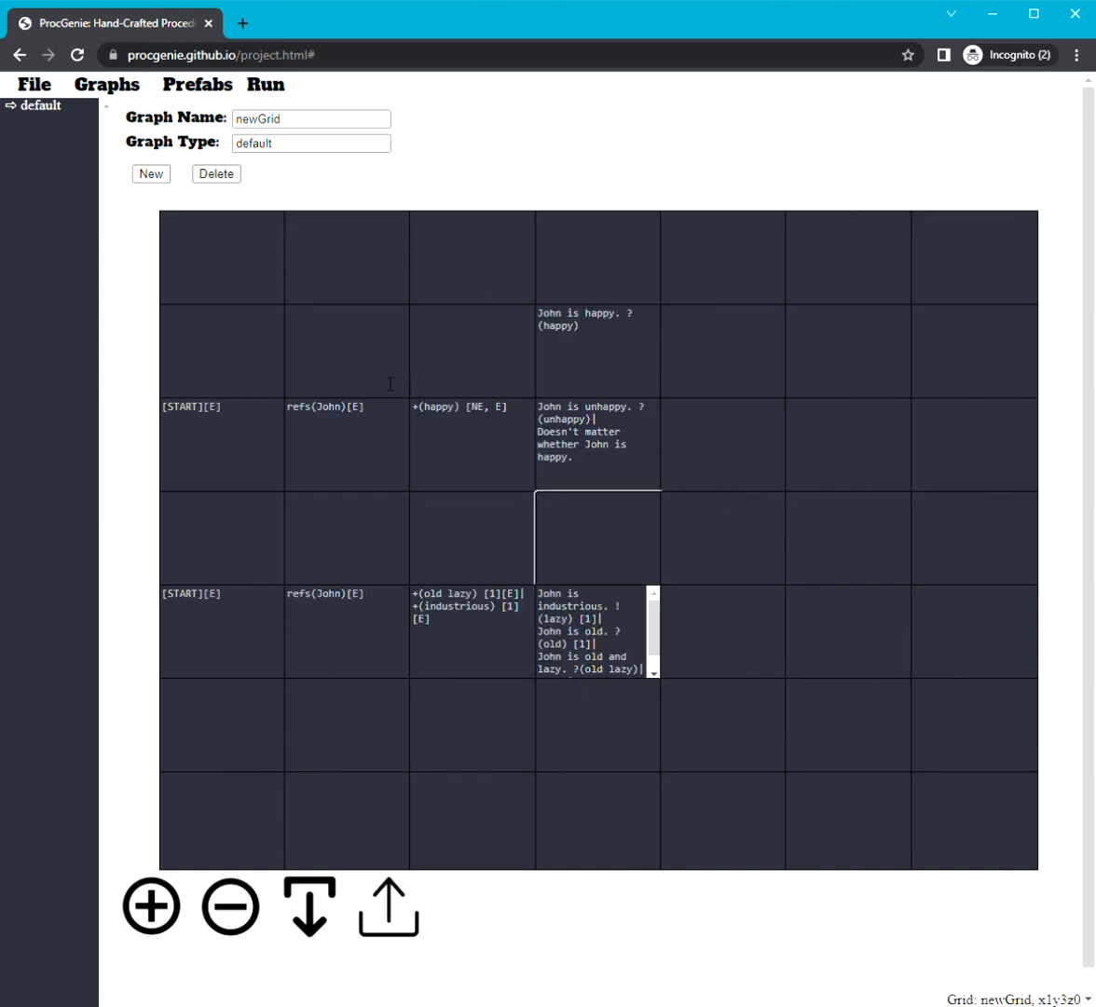
- Enter the condition forms ?(tag_name) and !(tag_name), separated by a blank line, in an empty cell north of the happy row
click(344, 388)
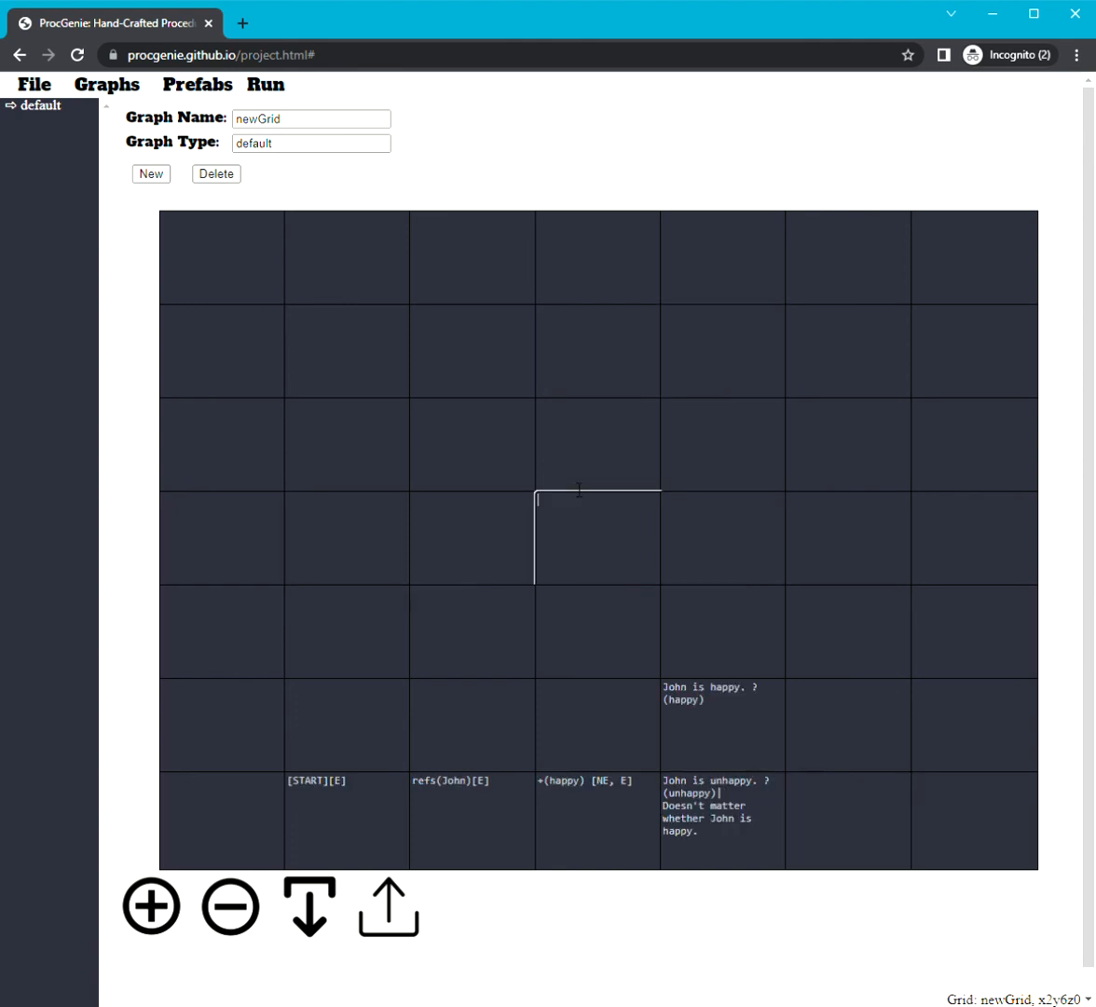
click(149, 923)
click(150, 923)
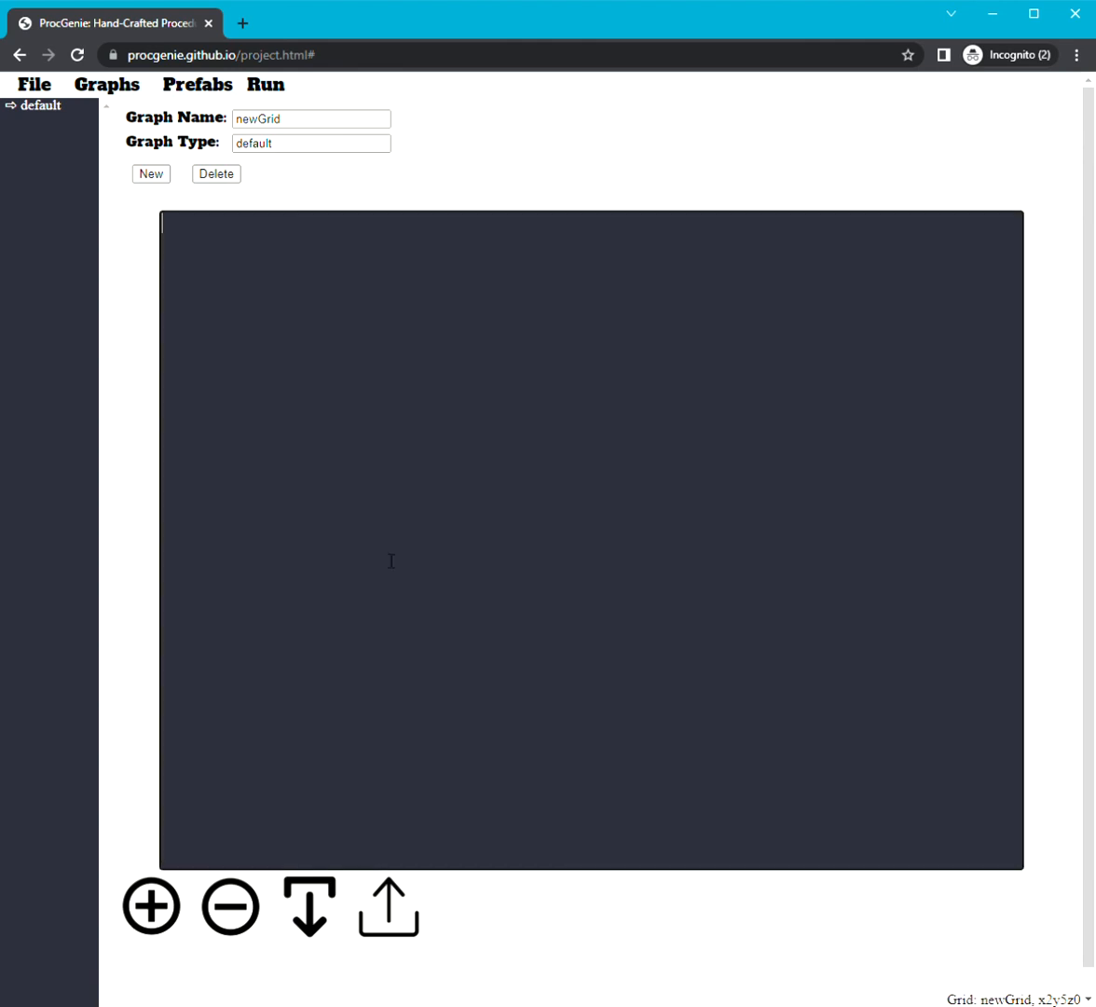
text(?(tag_name))
key(Return)
key(Return)
text(!(tag_name))
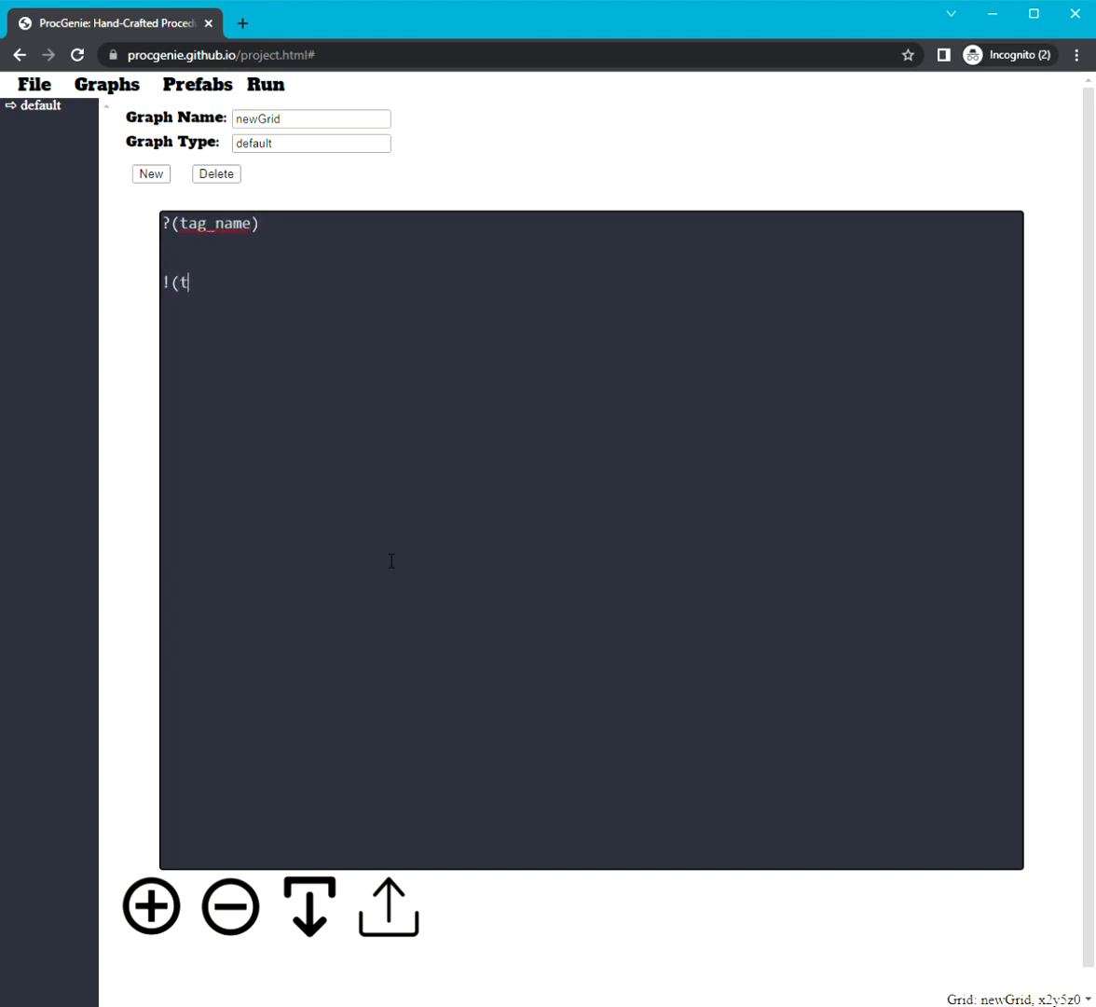